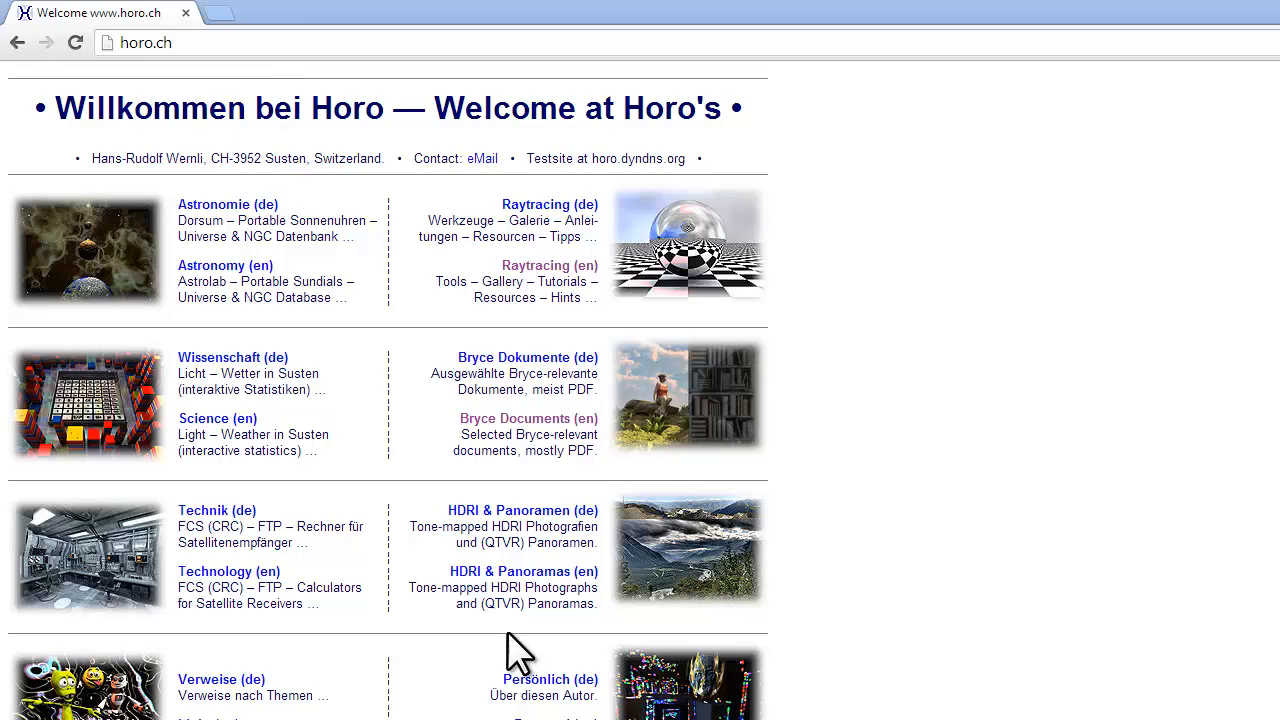
# Browse the English Bryce Documents page on horo.ch and go to its Mine (PDF) section.
pyautogui.click(527, 420)
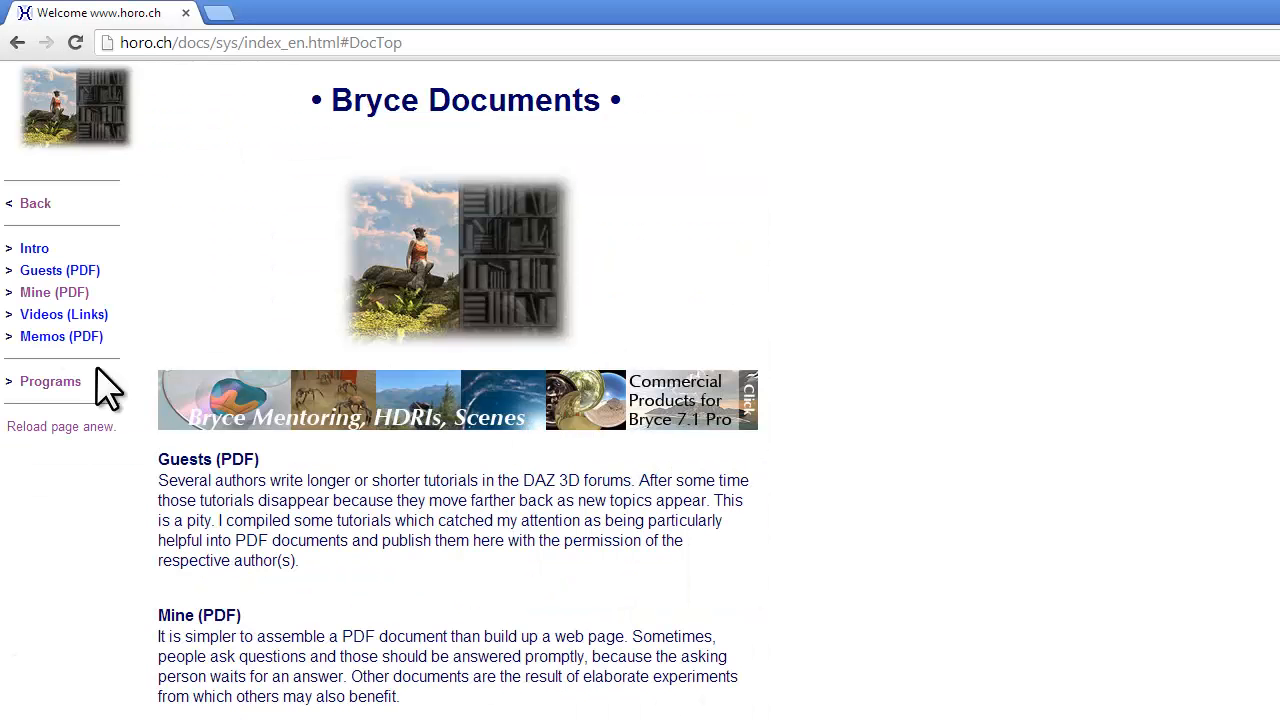
pyautogui.click(44, 290)
pyautogui.click(40, 362)
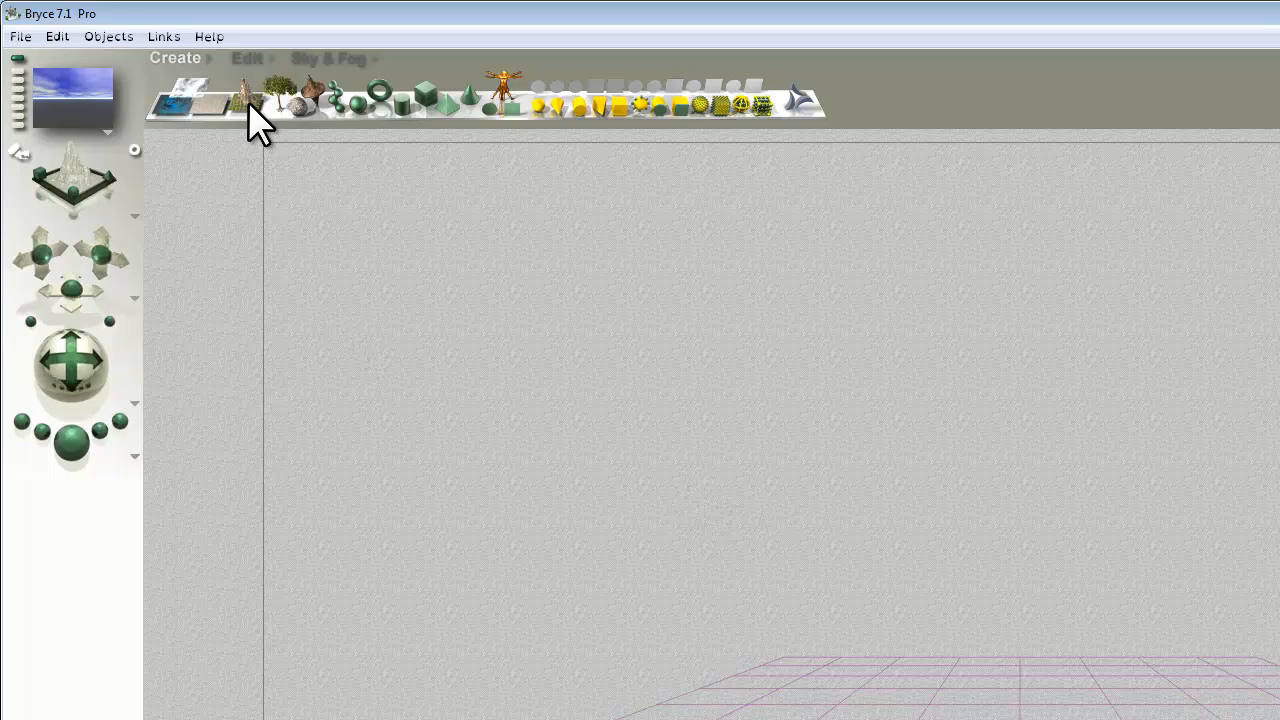
# In Bryce, create a terrain and group it with the ground plane.
pyautogui.click(246, 101)
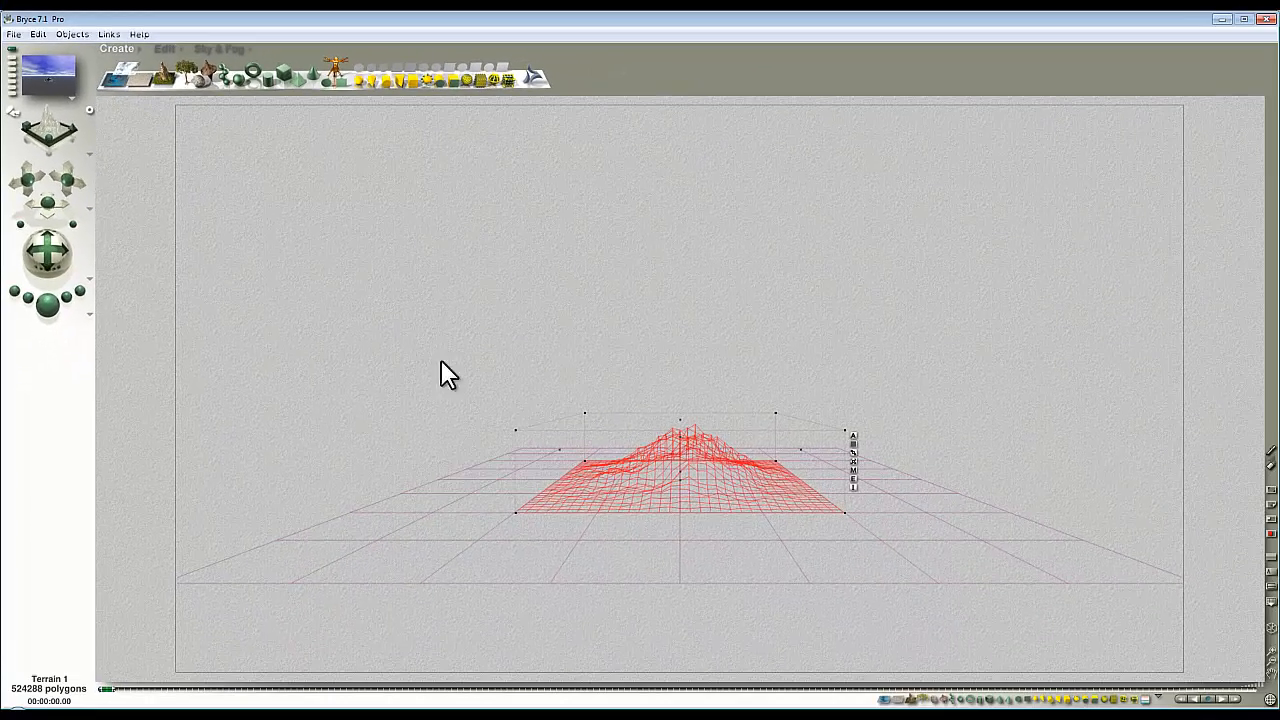
pyautogui.keyDown('shift'); pyautogui.click(939, 520); pyautogui.keyUp('shift')
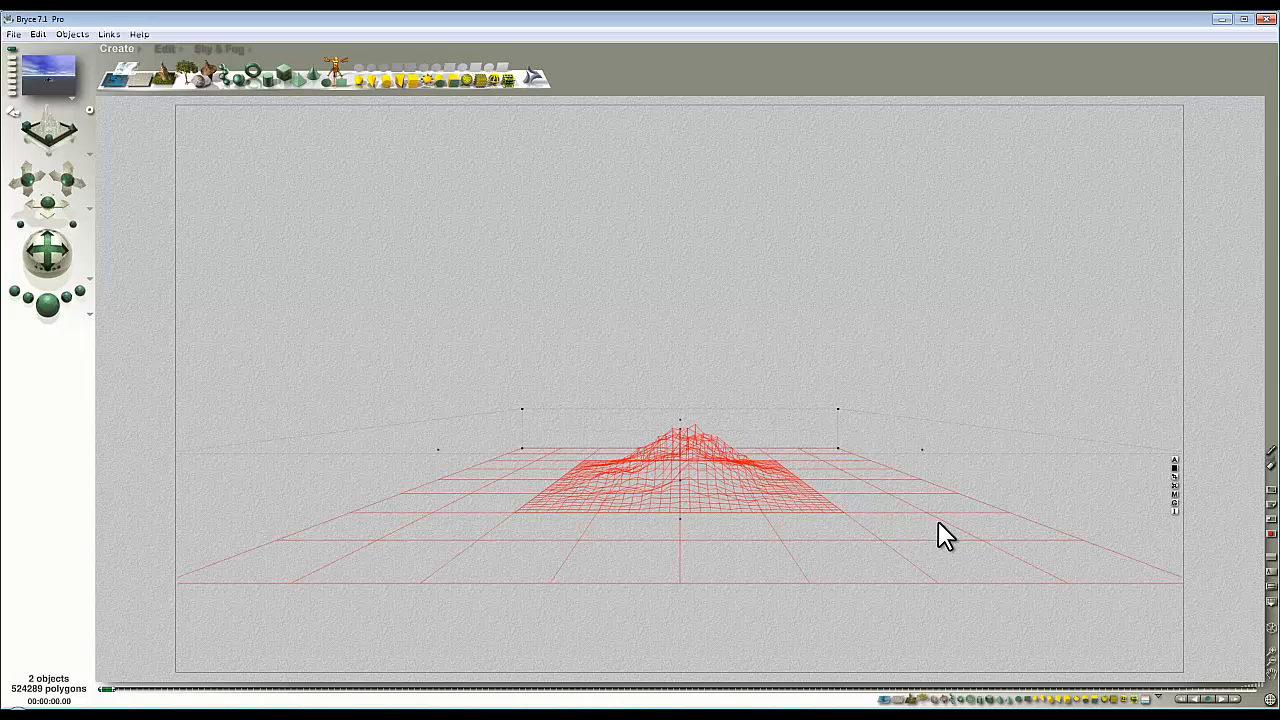
pyautogui.click(1174, 501)
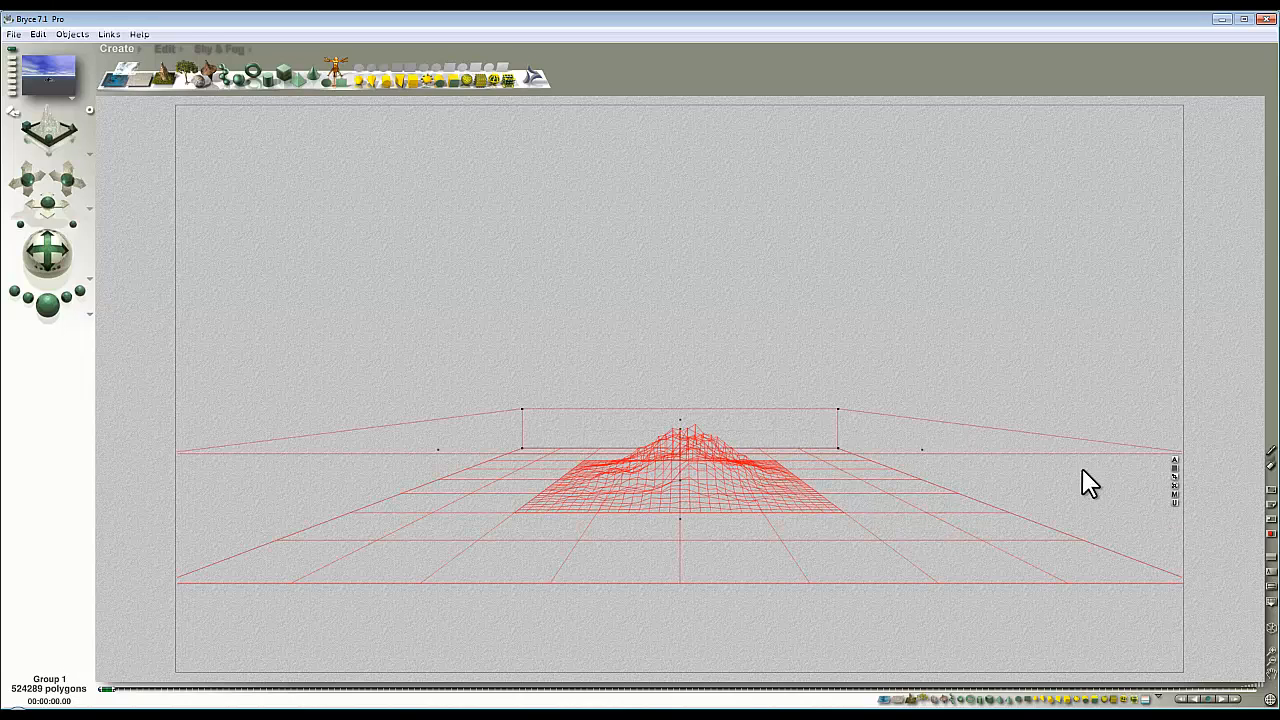
# Load the Mountain Lake High Altitude preset from the Lpac1 category of Pro Materials as the group's material.
pyautogui.click(1174, 494)
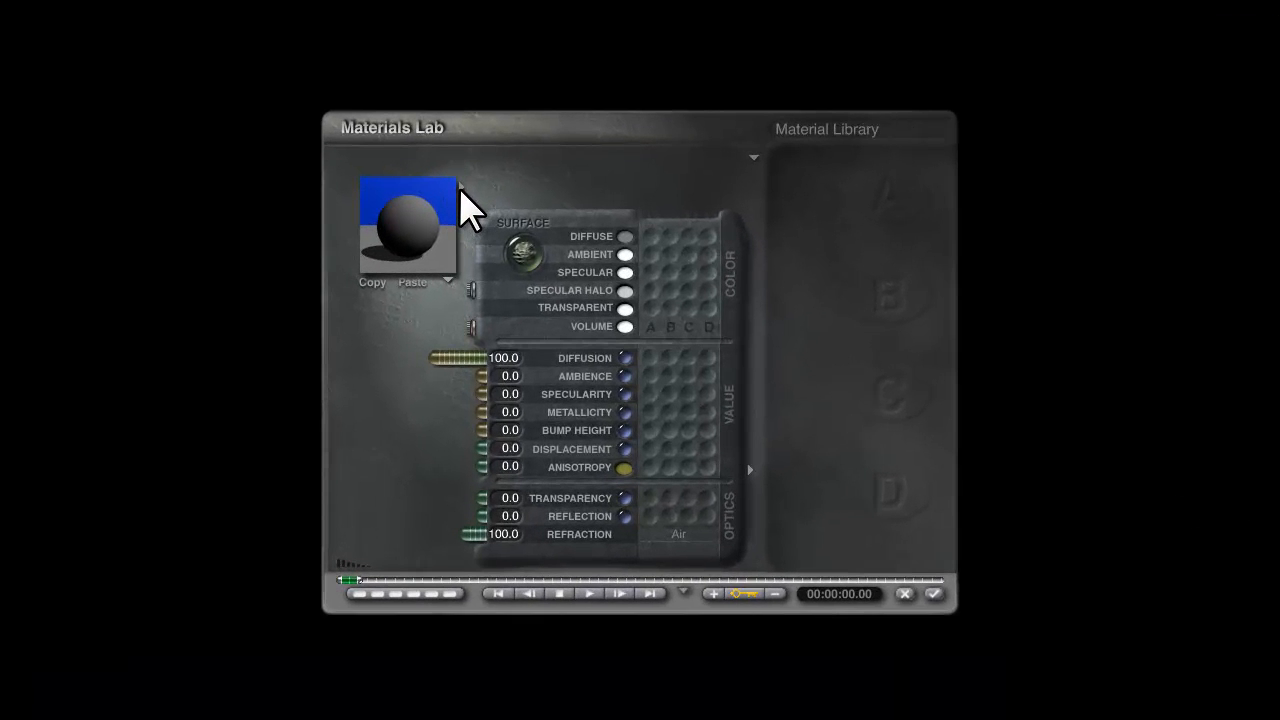
pyautogui.click(458, 186)
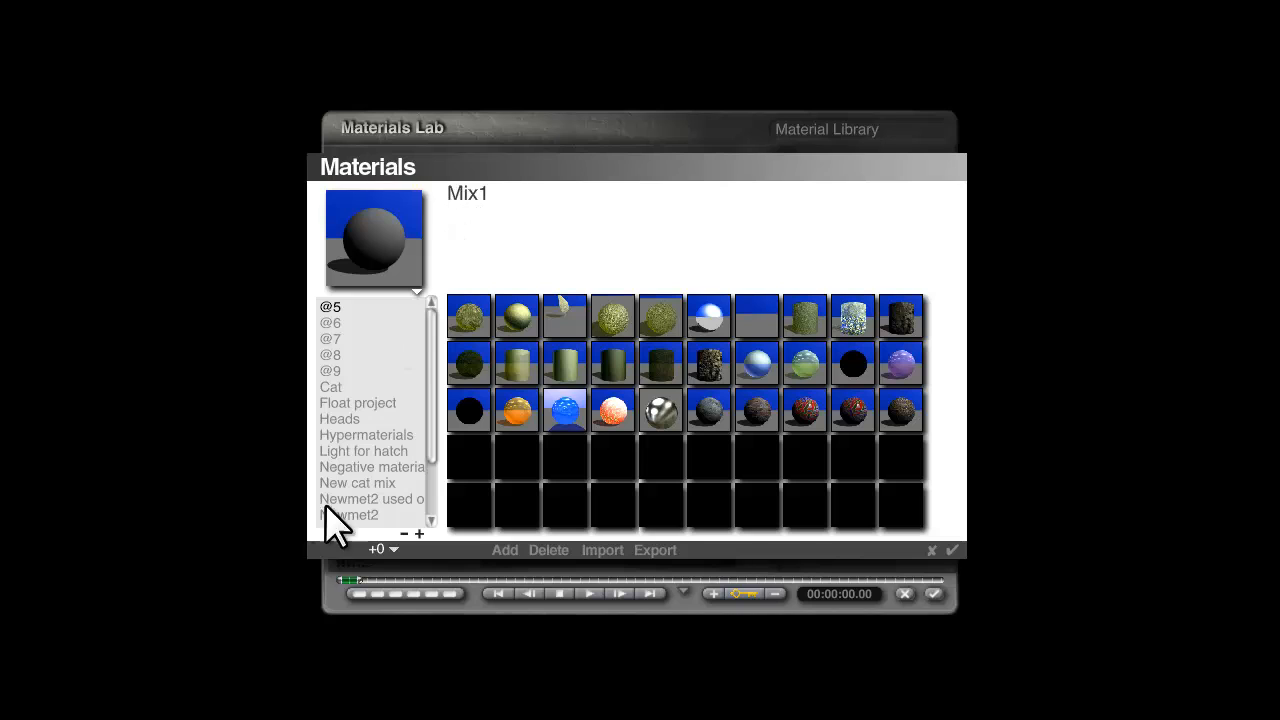
pyautogui.click(394, 437)
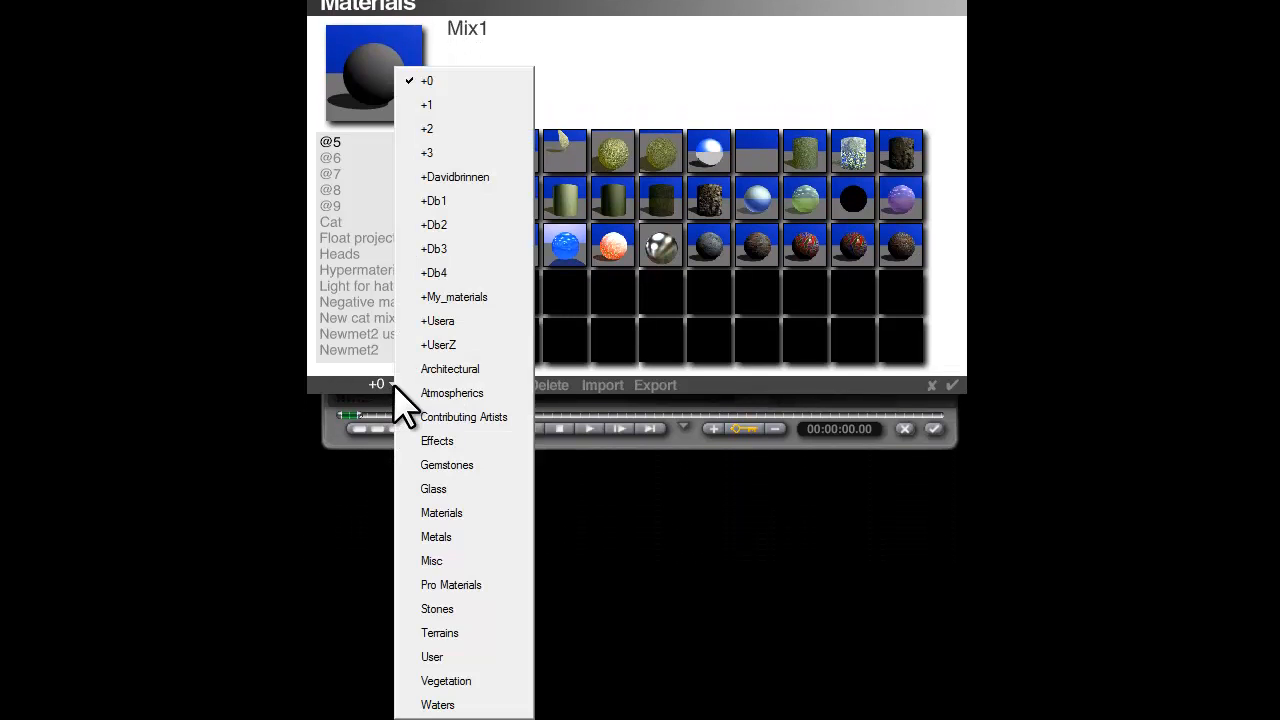
pyautogui.click(455, 632)
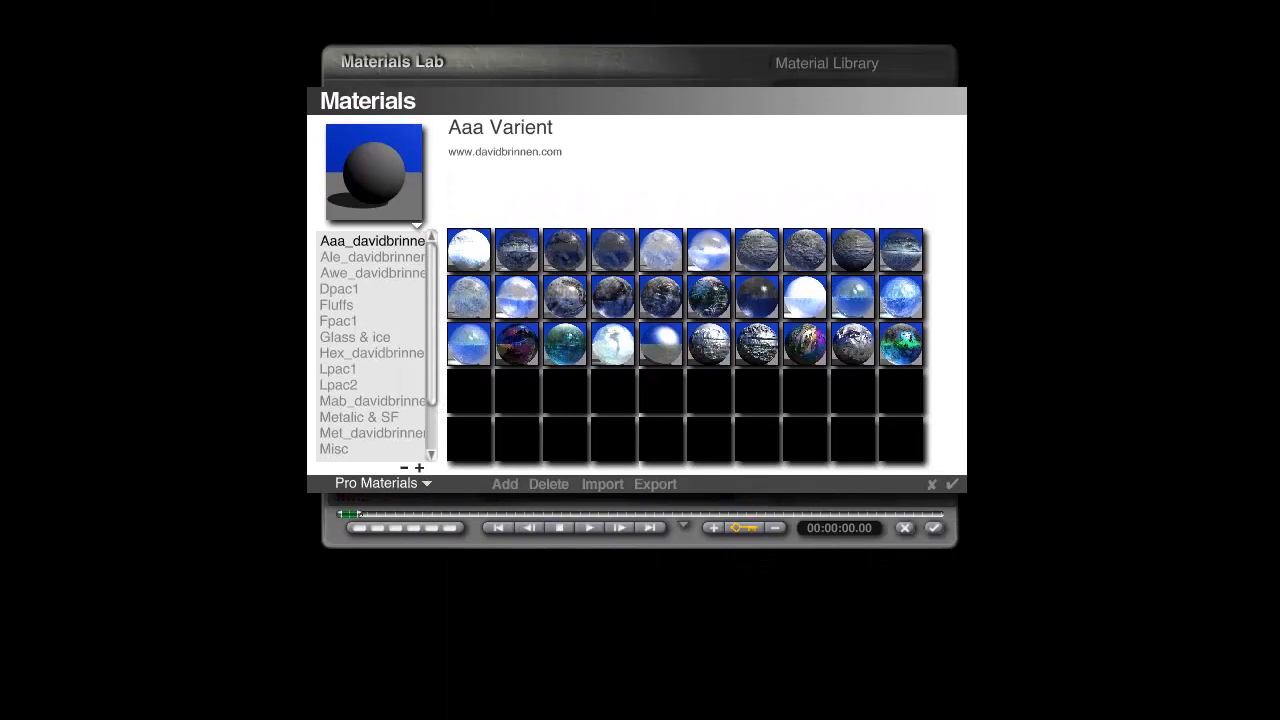
pyautogui.click(338, 289)
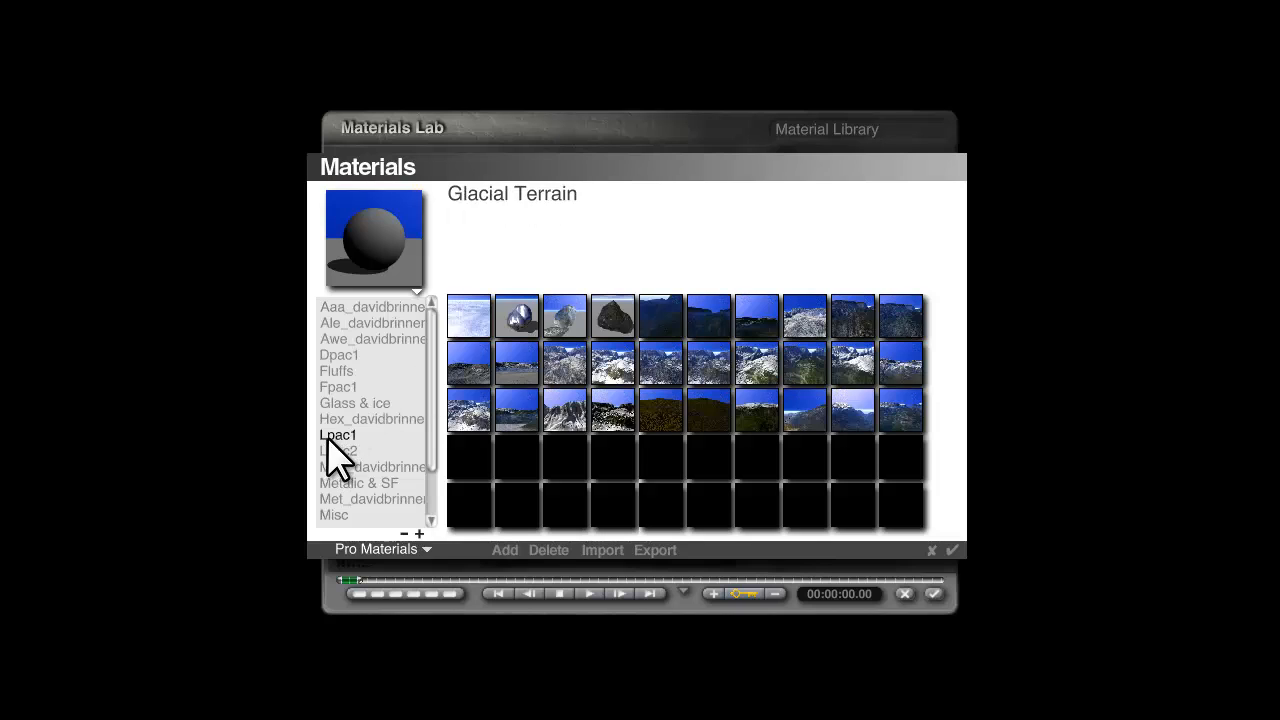
pyautogui.click(757, 415)
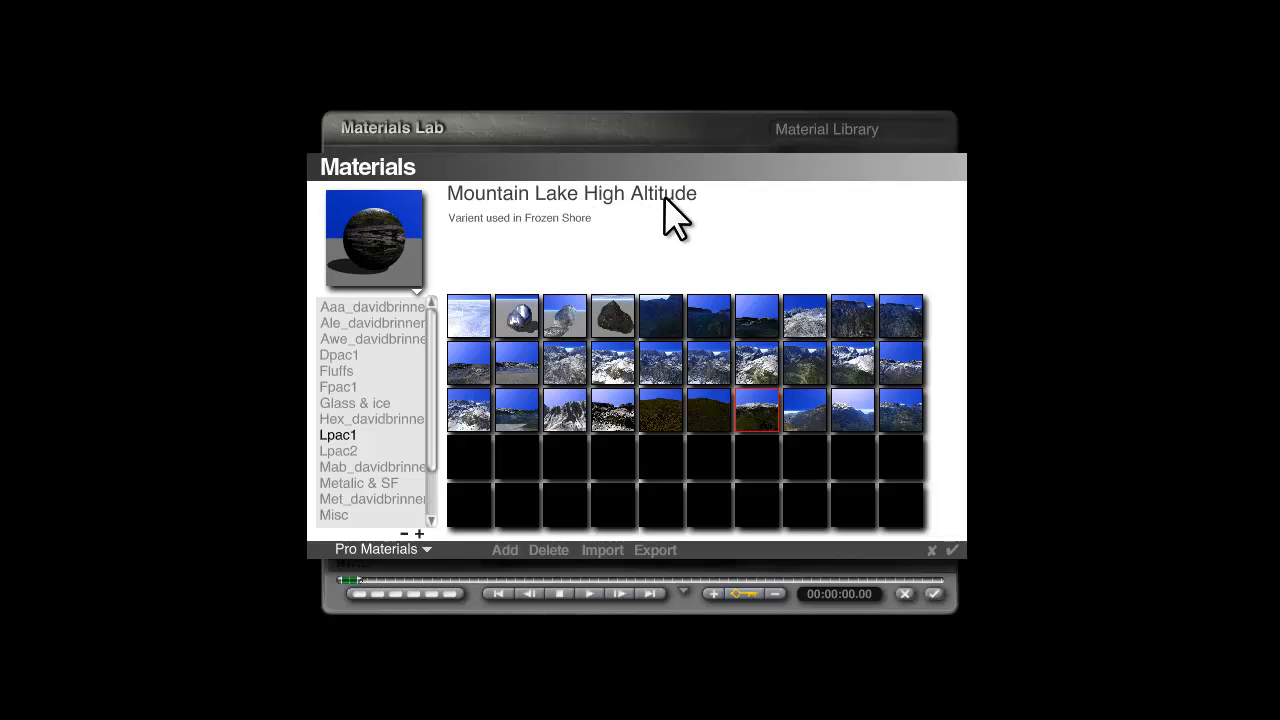
pyautogui.click(952, 550)
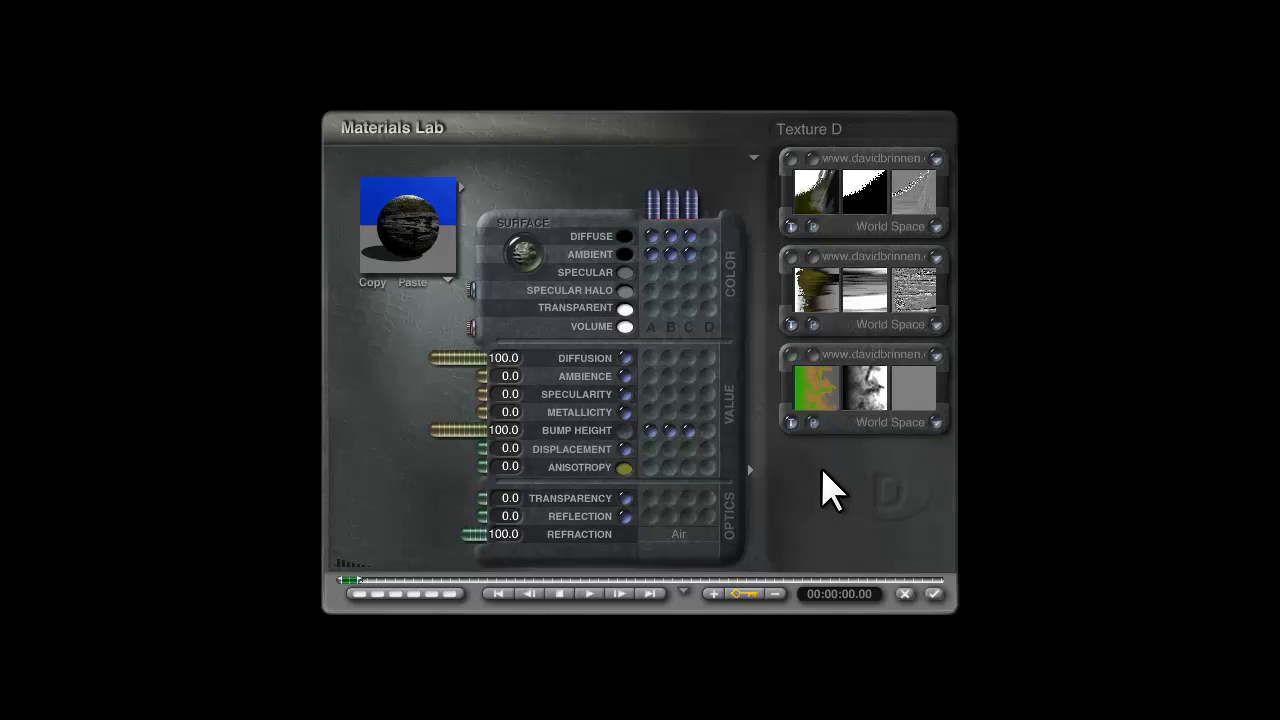
# Examine the third texture's components, its mapping mode options and its scale, rotation and position settings.
pyautogui.click(816, 358)
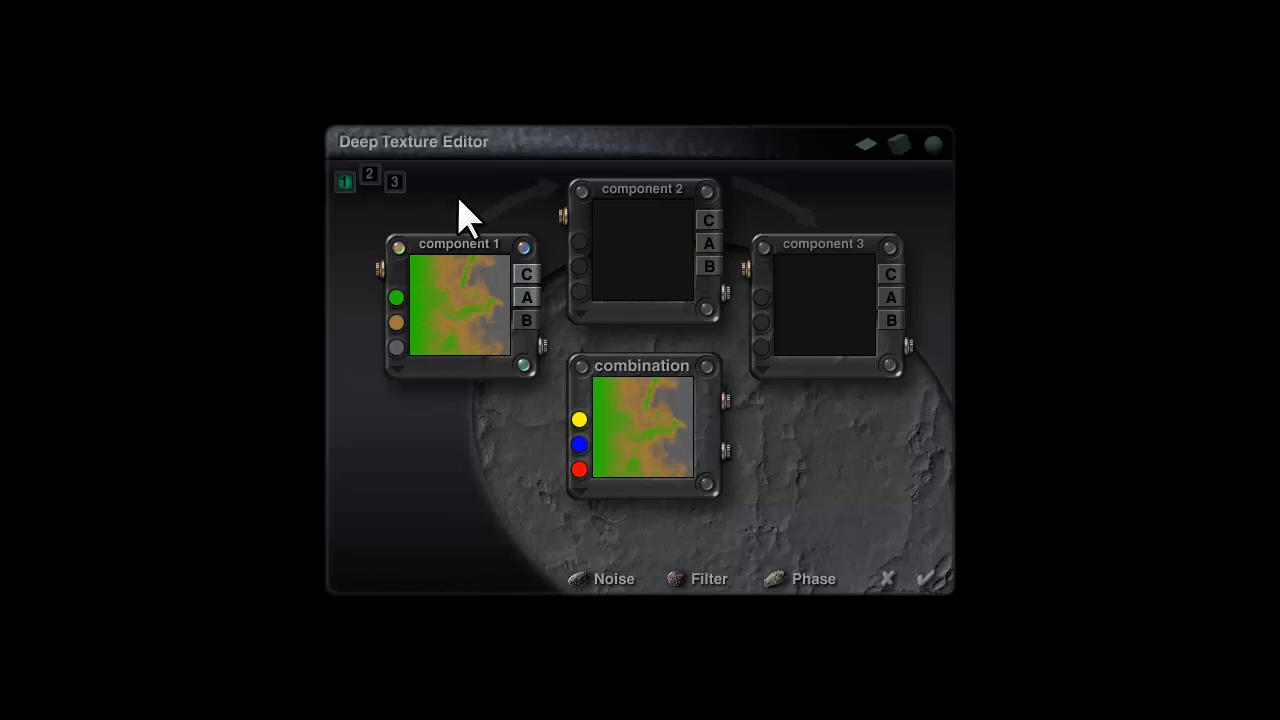
pyautogui.click(925, 580)
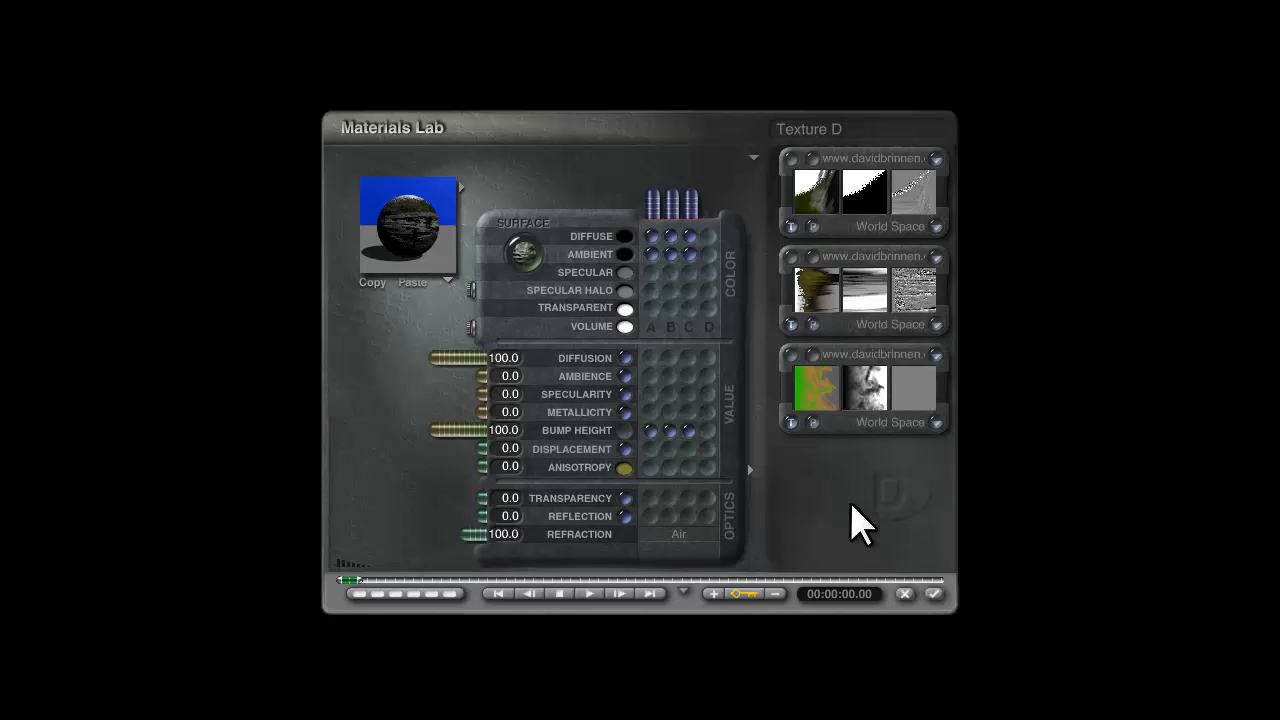
pyautogui.click(935, 423)
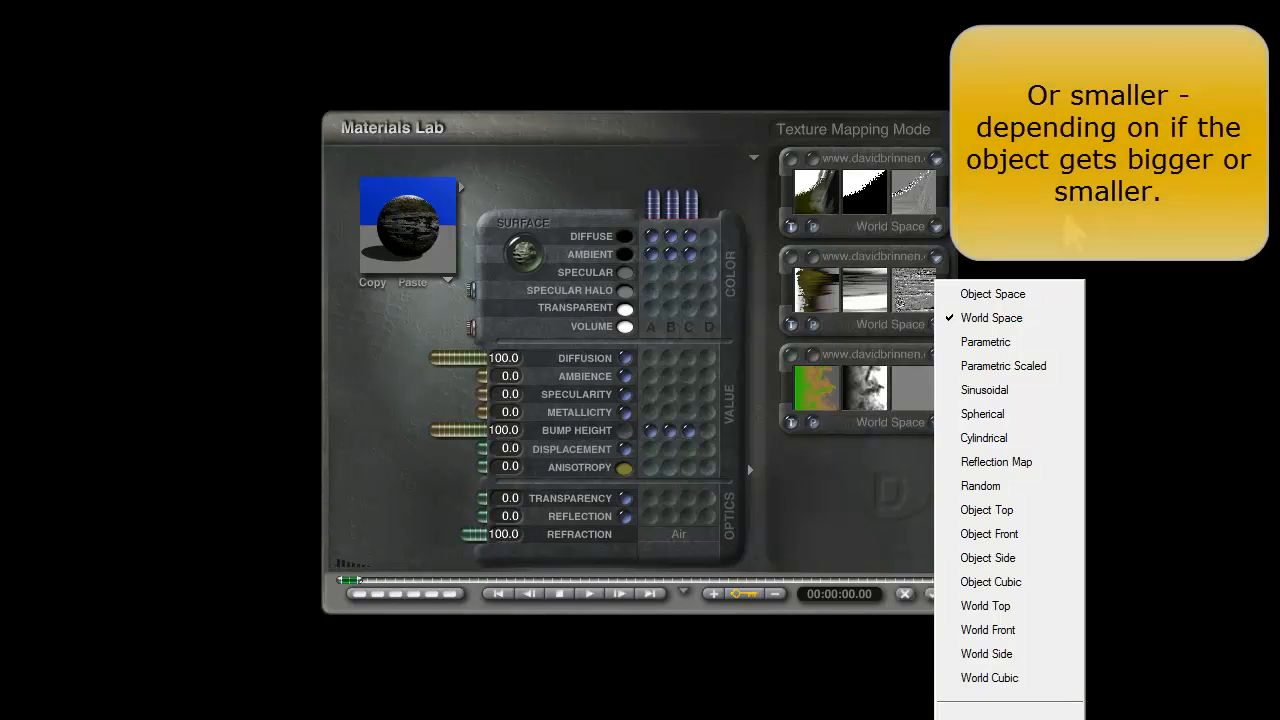
pyautogui.click(1098, 222)
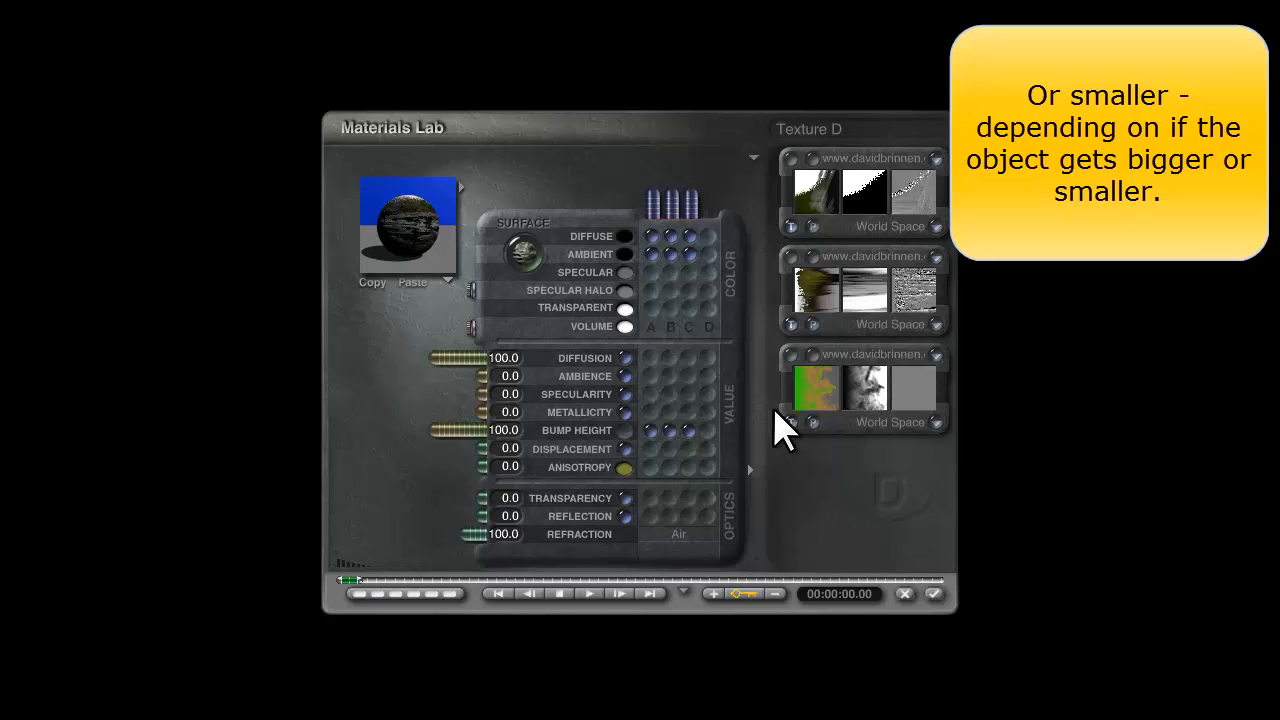
pyautogui.click(791, 353)
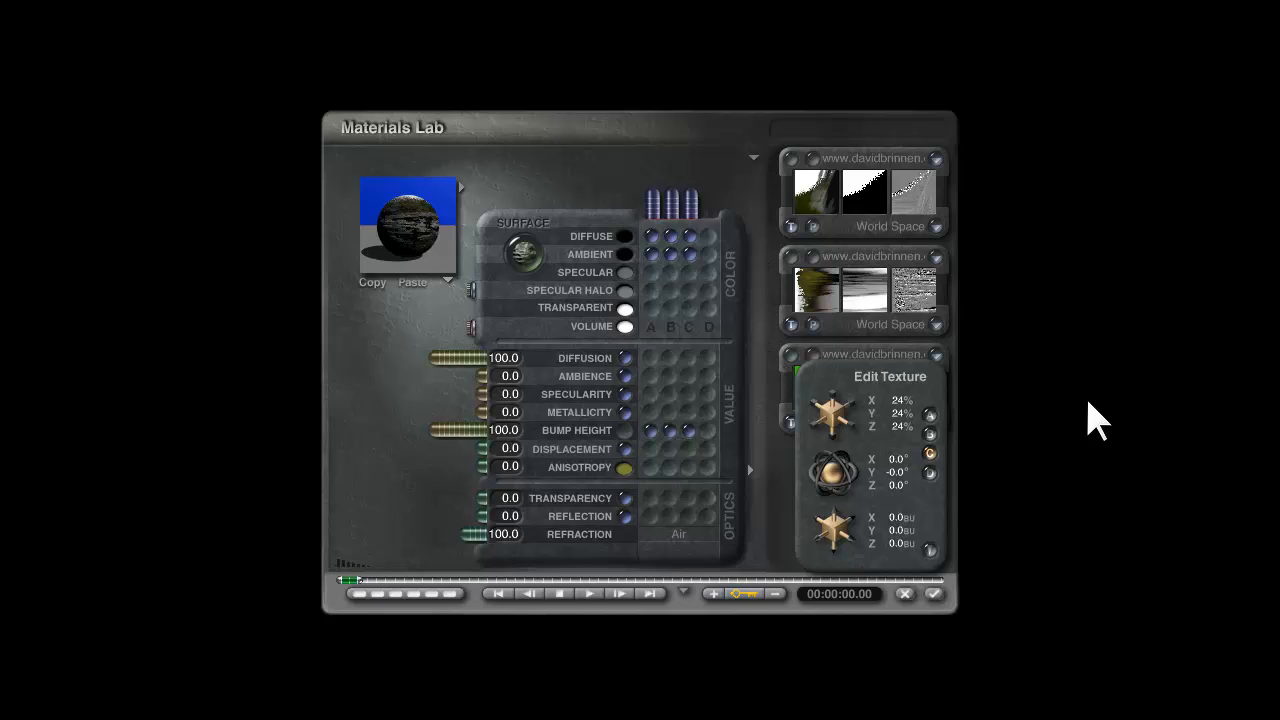
pyautogui.click(930, 550)
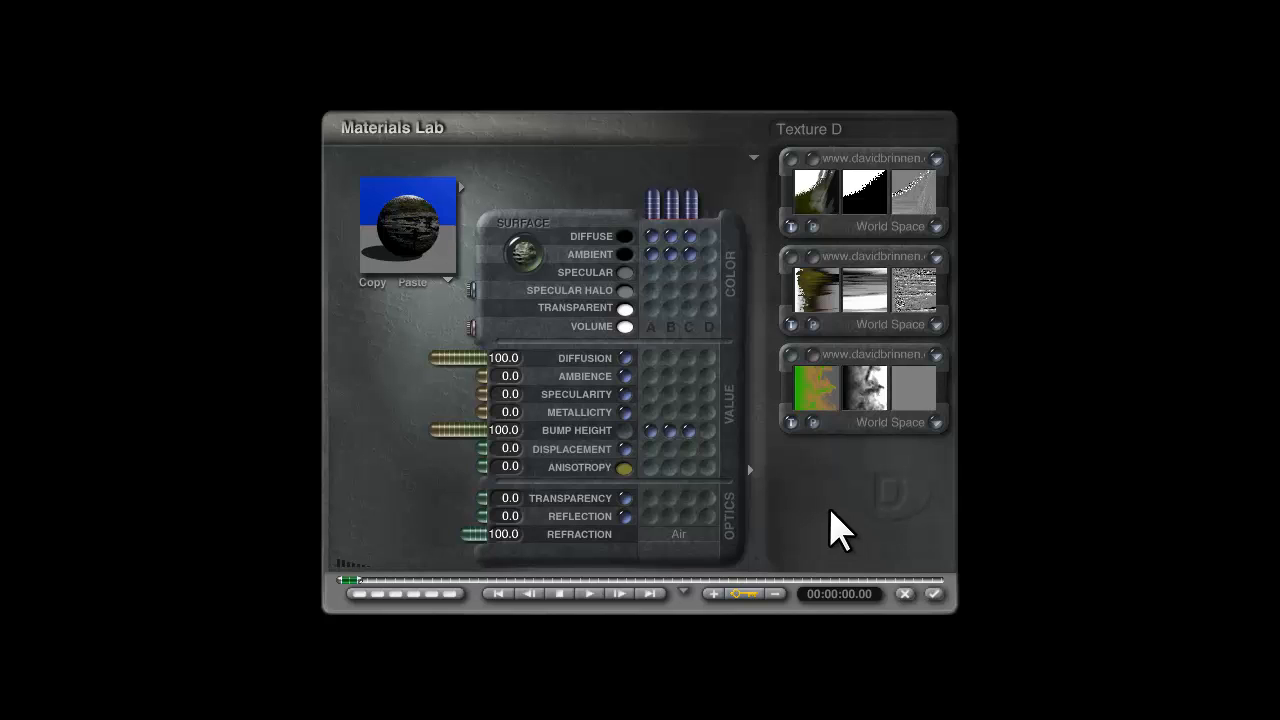
# Apply the material to the group and render the scene with Sky Preset 6.
pyautogui.click(934, 594)
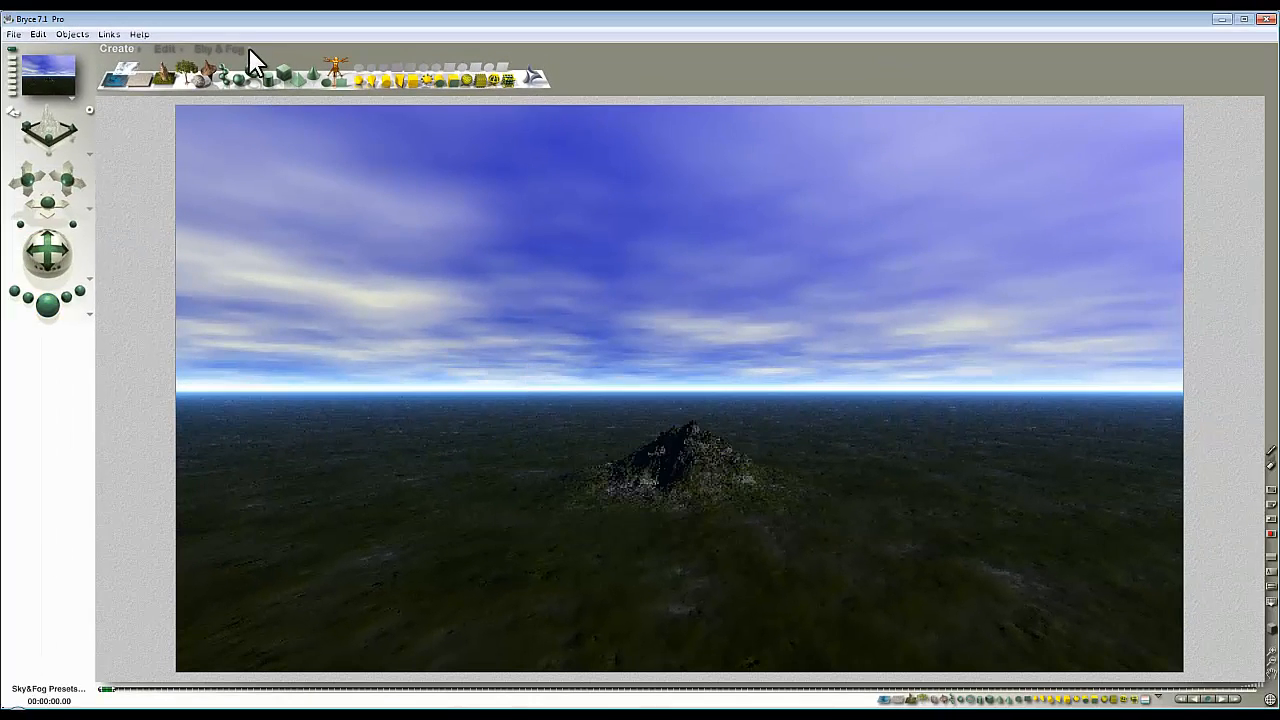
pyautogui.click(248, 48)
pyautogui.click(810, 335)
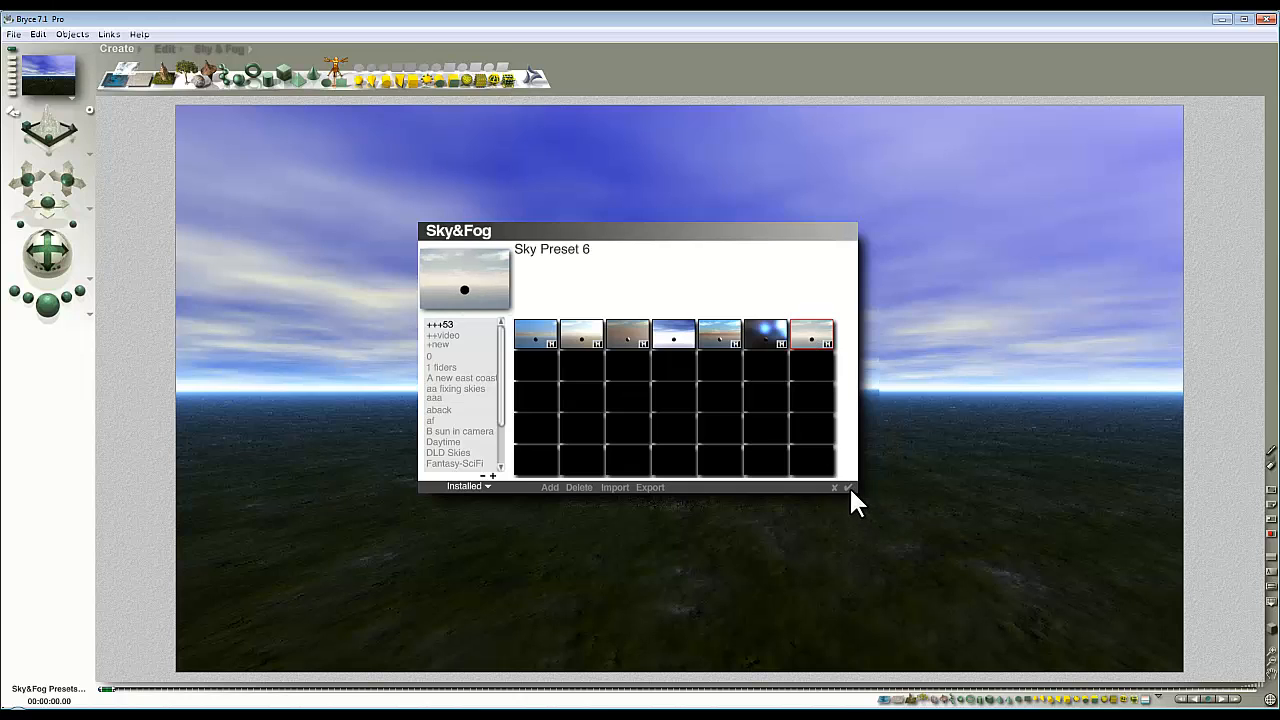
pyautogui.click(848, 487)
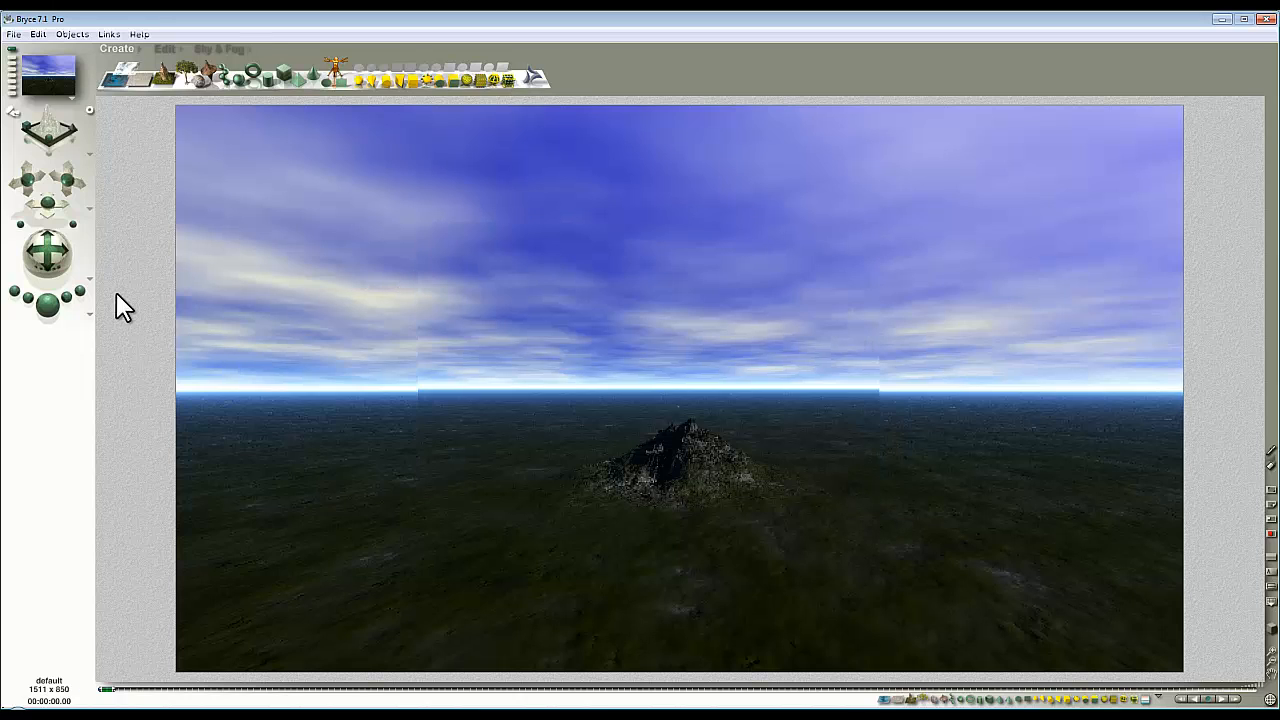
pyautogui.click(48, 305)
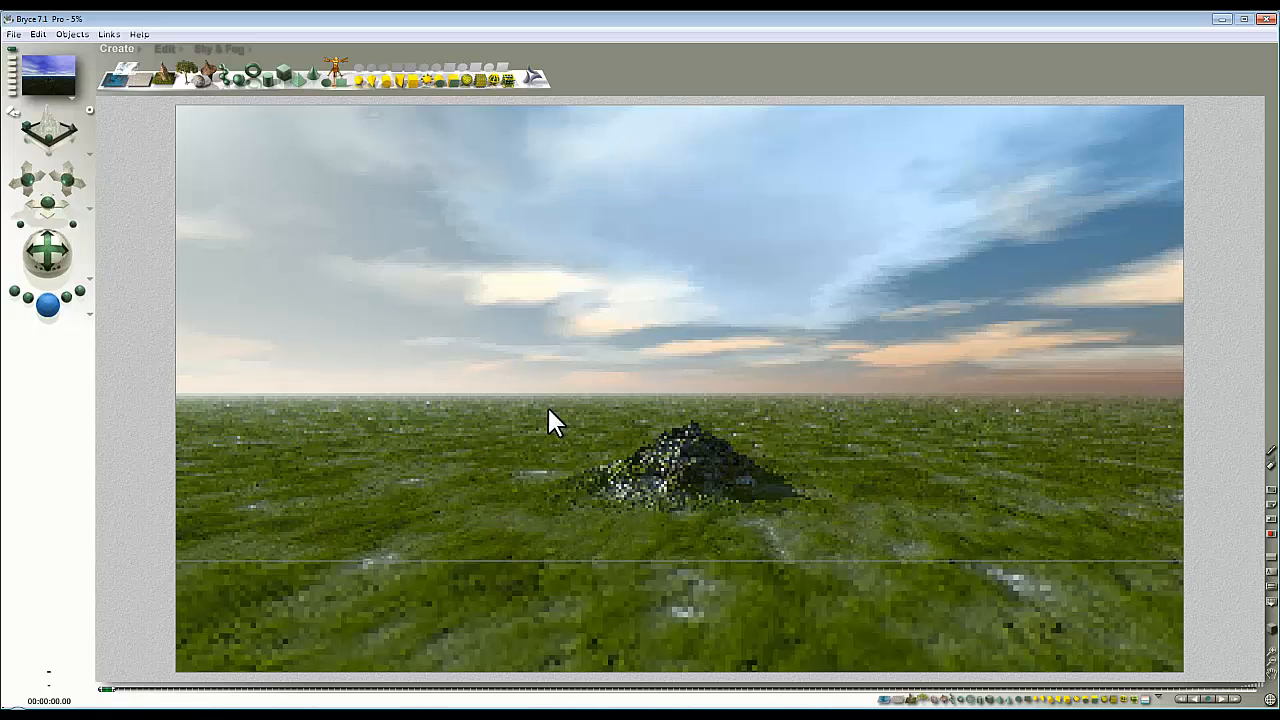
# Enlarge the terrain group uniformly, raise it to ground level and render the scene.
pyautogui.click(710, 484)
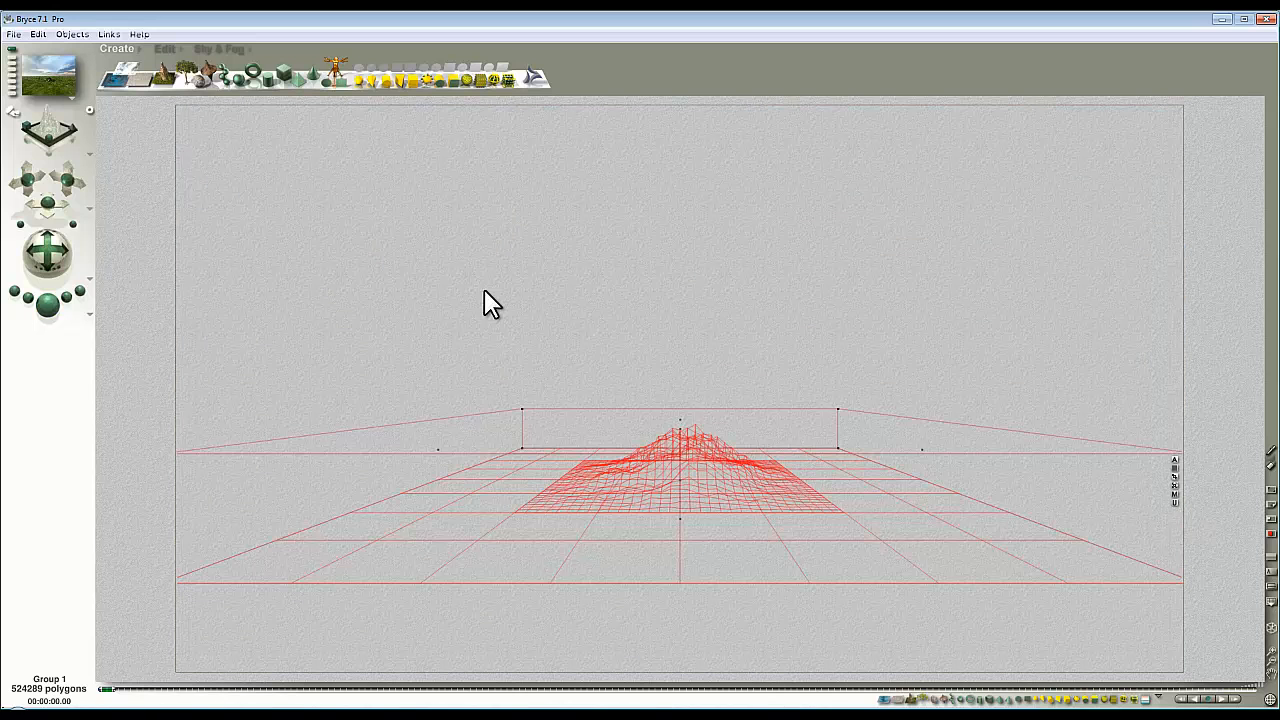
pyautogui.click(162, 48)
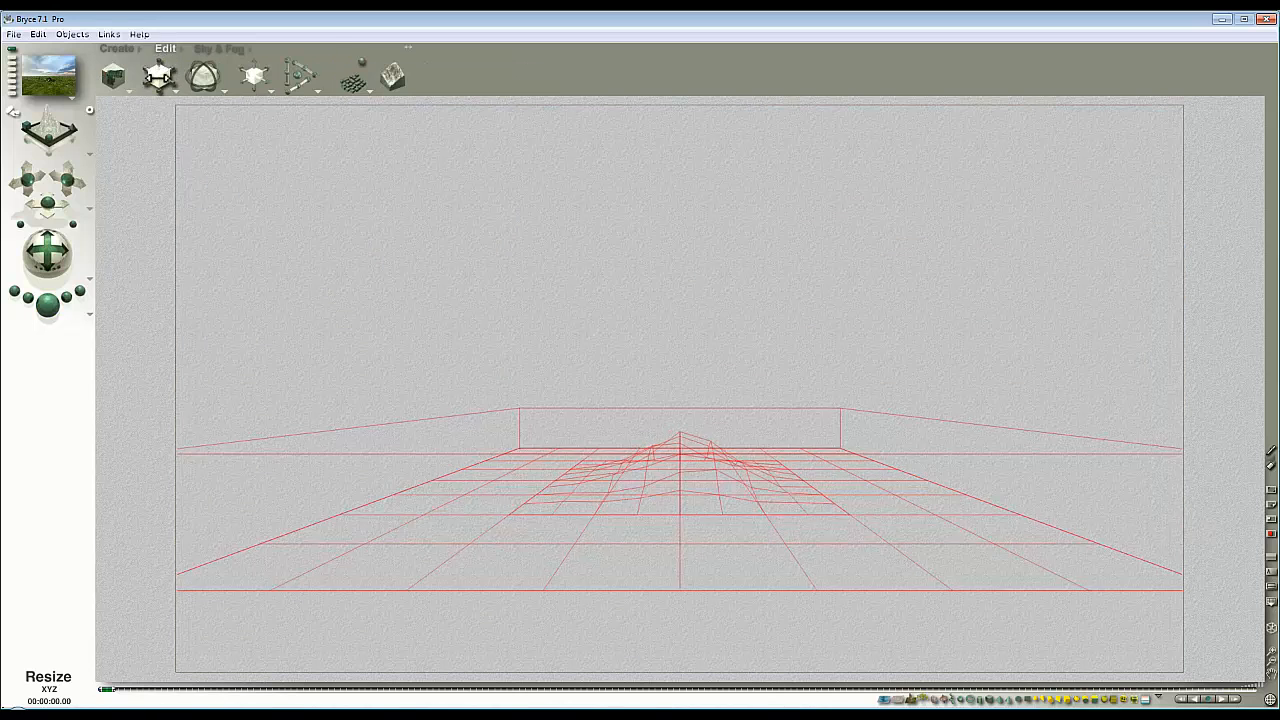
pyautogui.moveTo(159, 75); pyautogui.dragTo(335, 78)
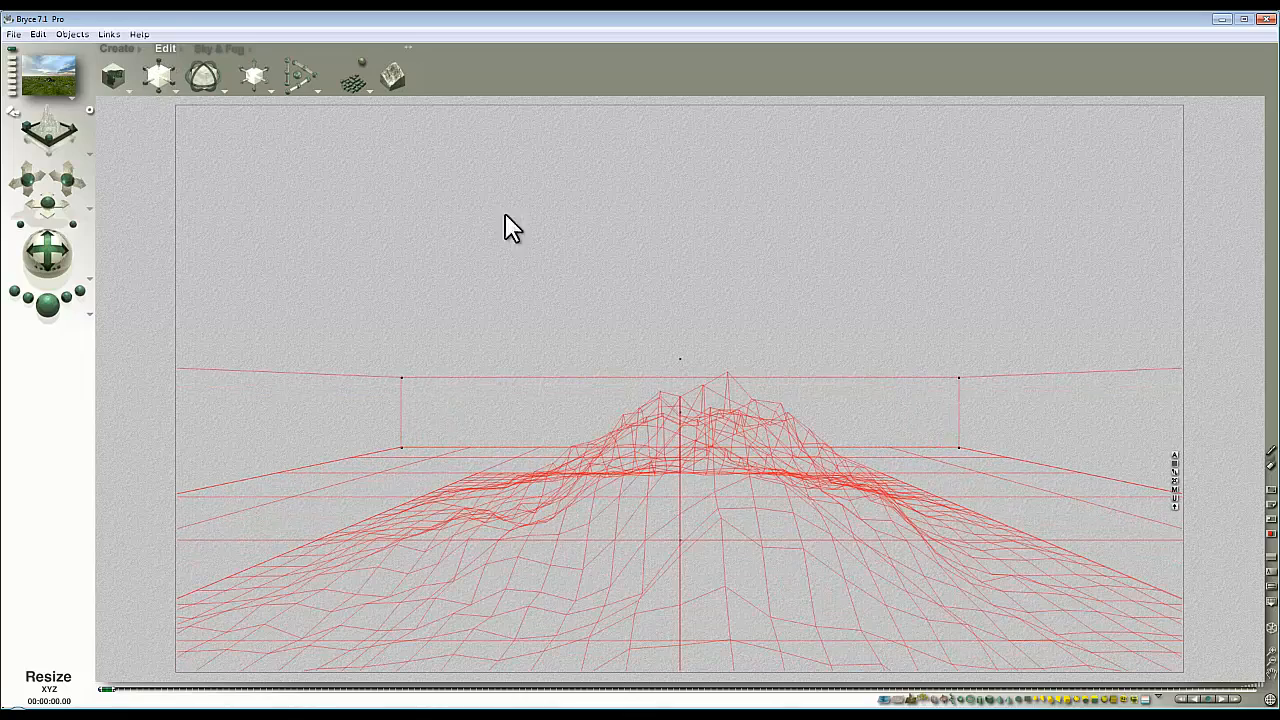
pyautogui.click(1176, 507)
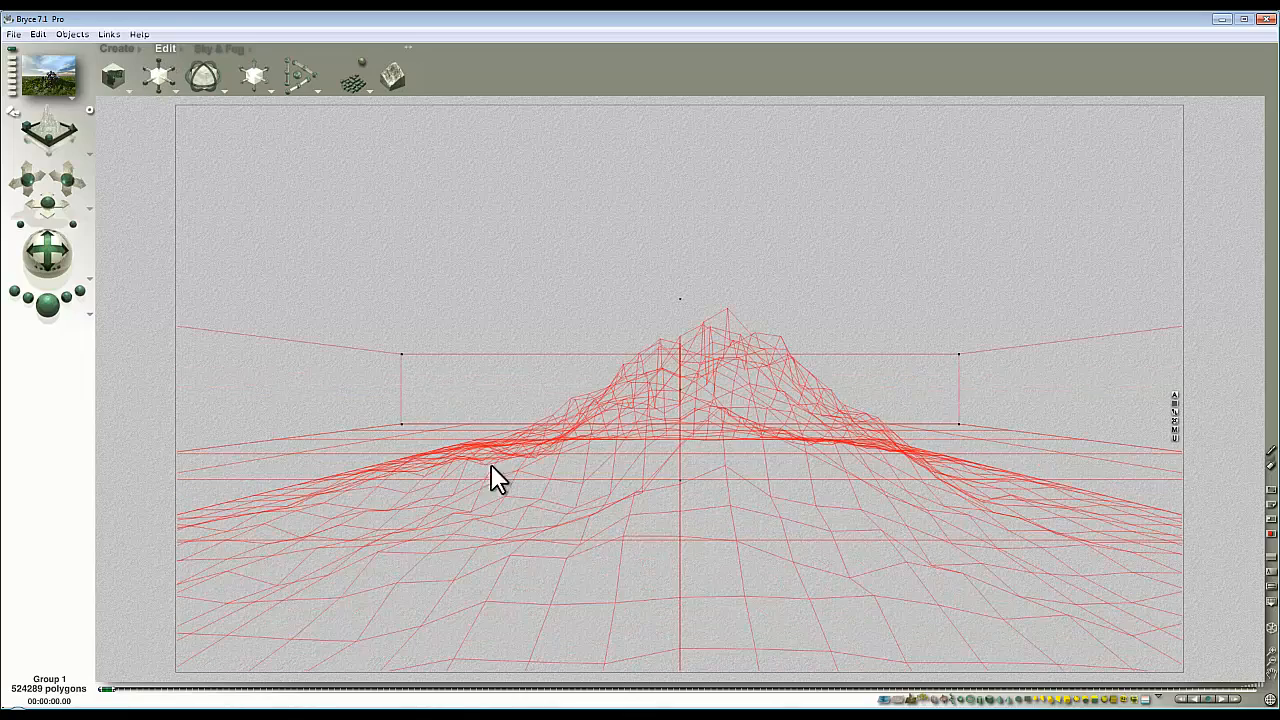
pyautogui.click(47, 303)
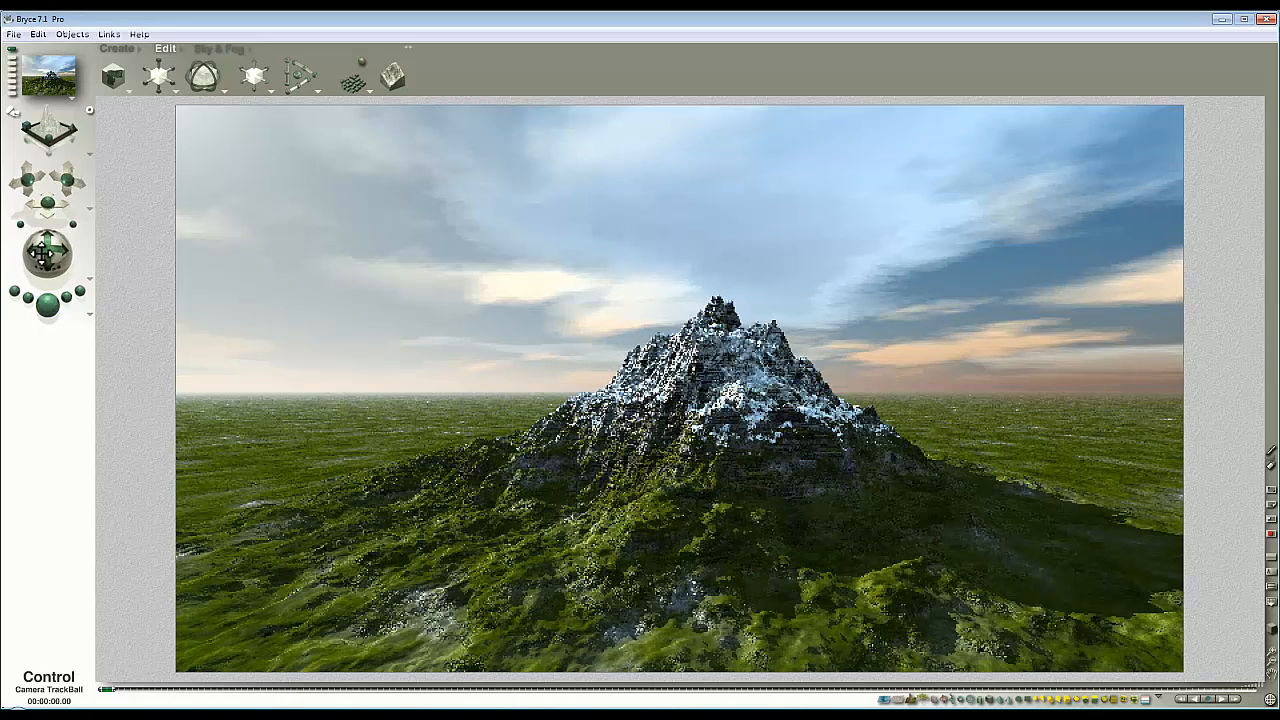
pyautogui.moveTo(40, 256); pyautogui.dragTo(45, 255)
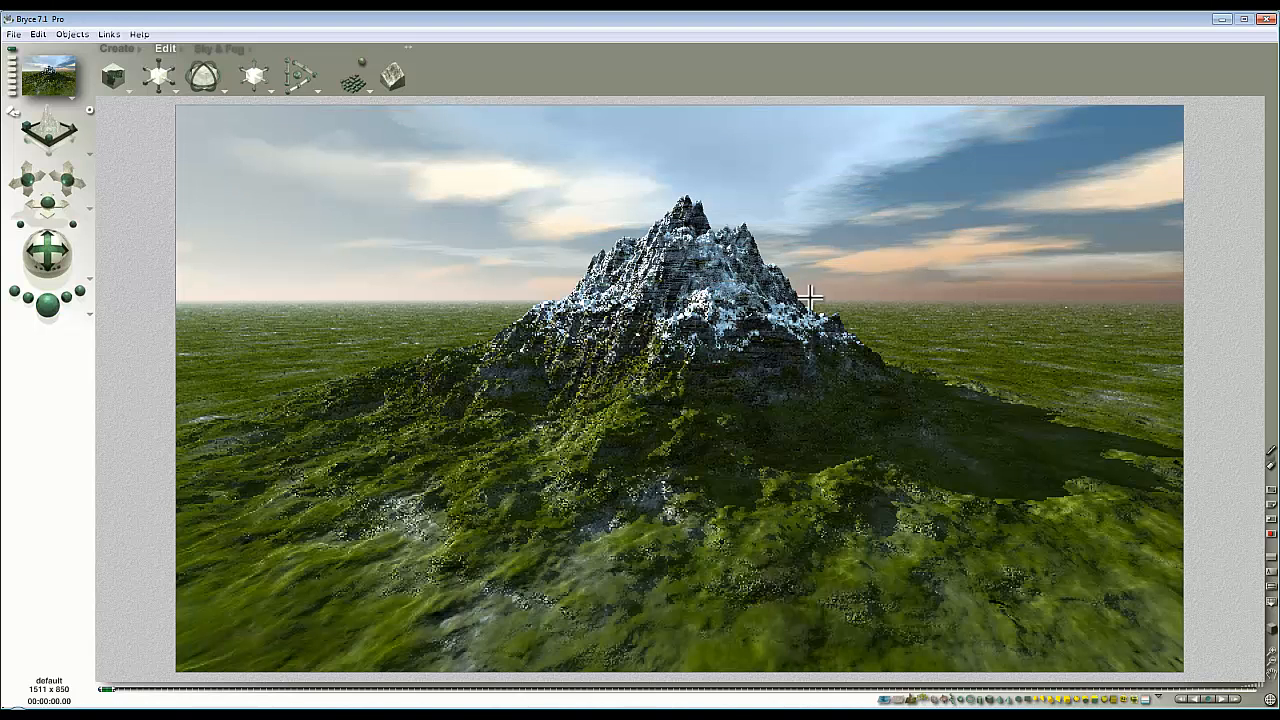
# Replace the second texture of the group's material with CheckBlue and apply the change.
pyautogui.click(771, 360)
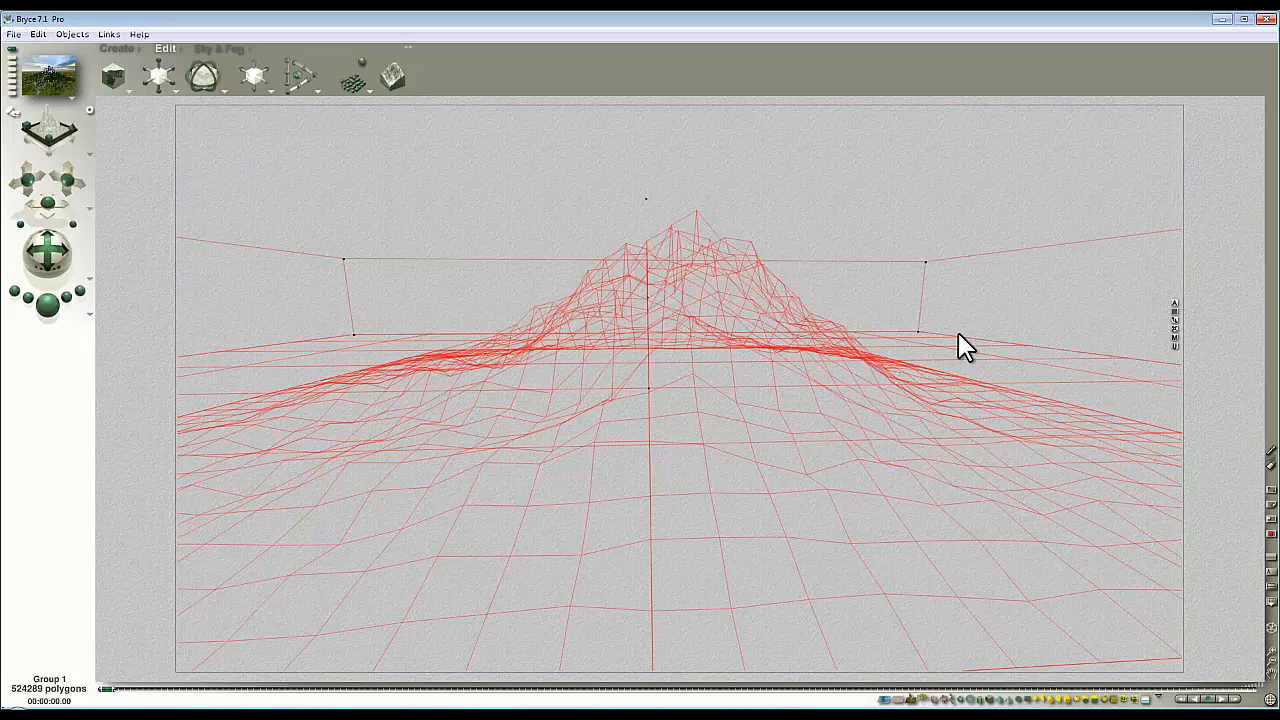
pyautogui.click(1174, 335)
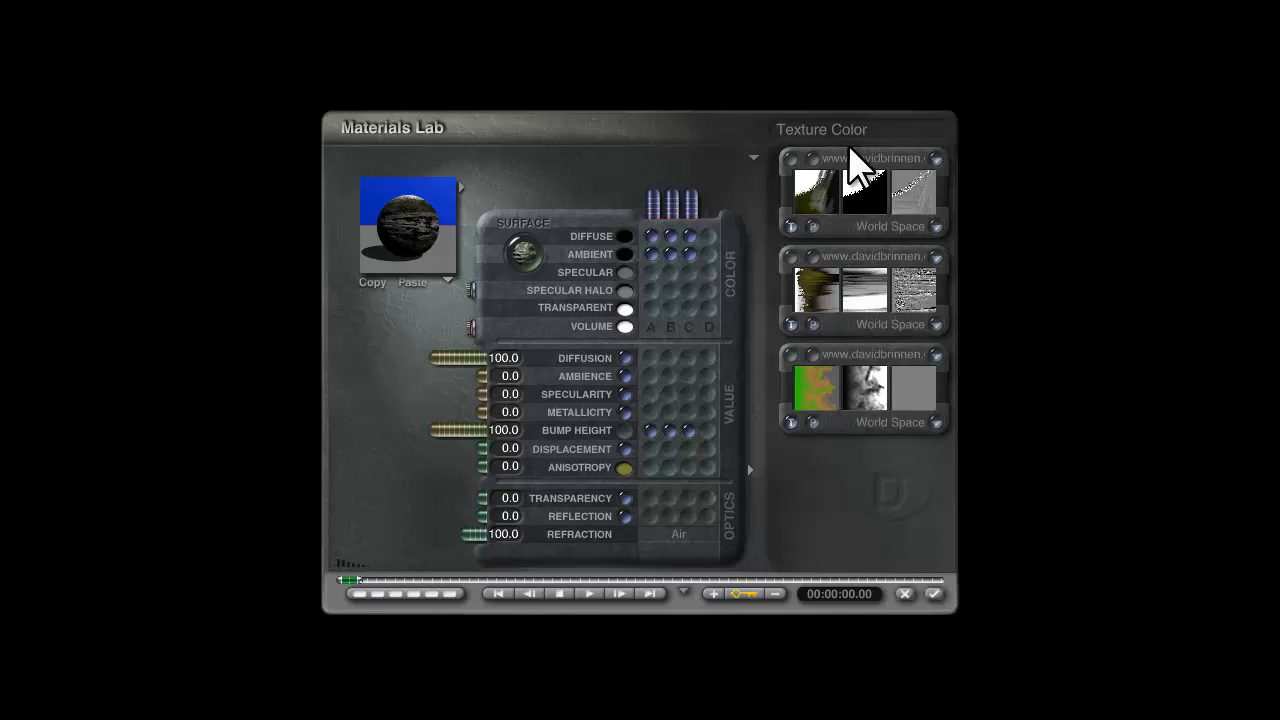
pyautogui.click(874, 256)
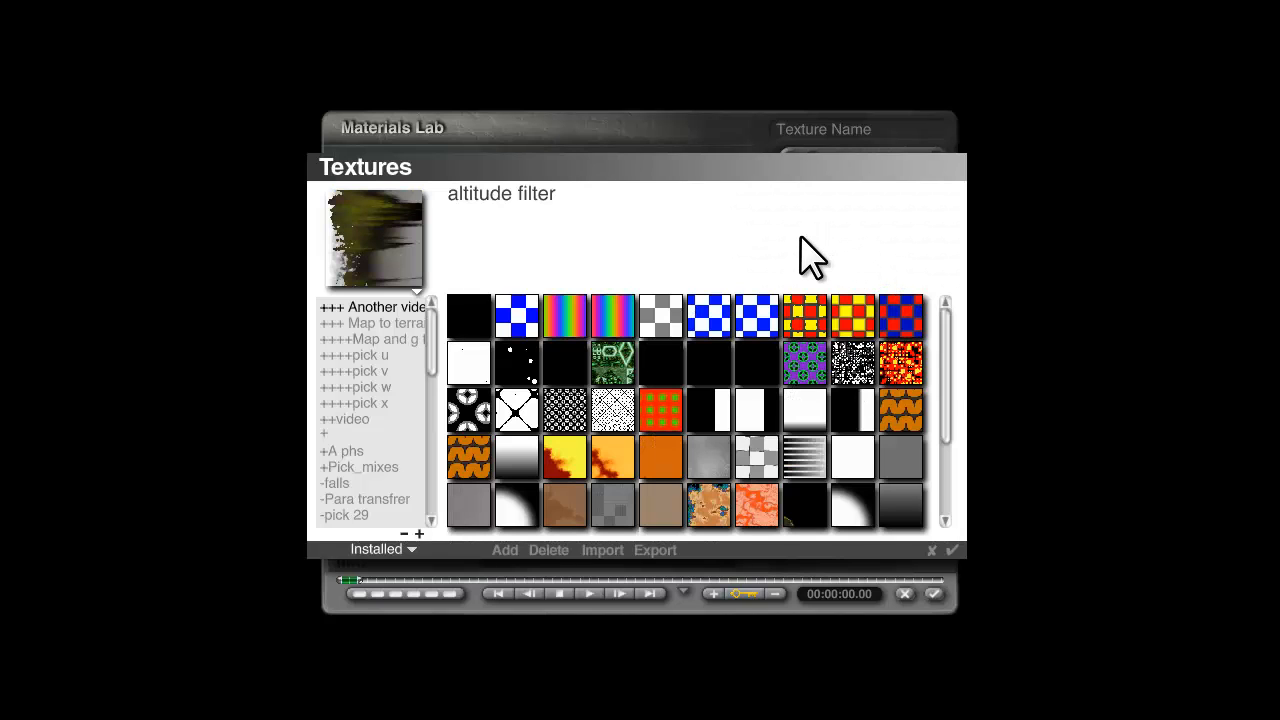
pyautogui.click(515, 333)
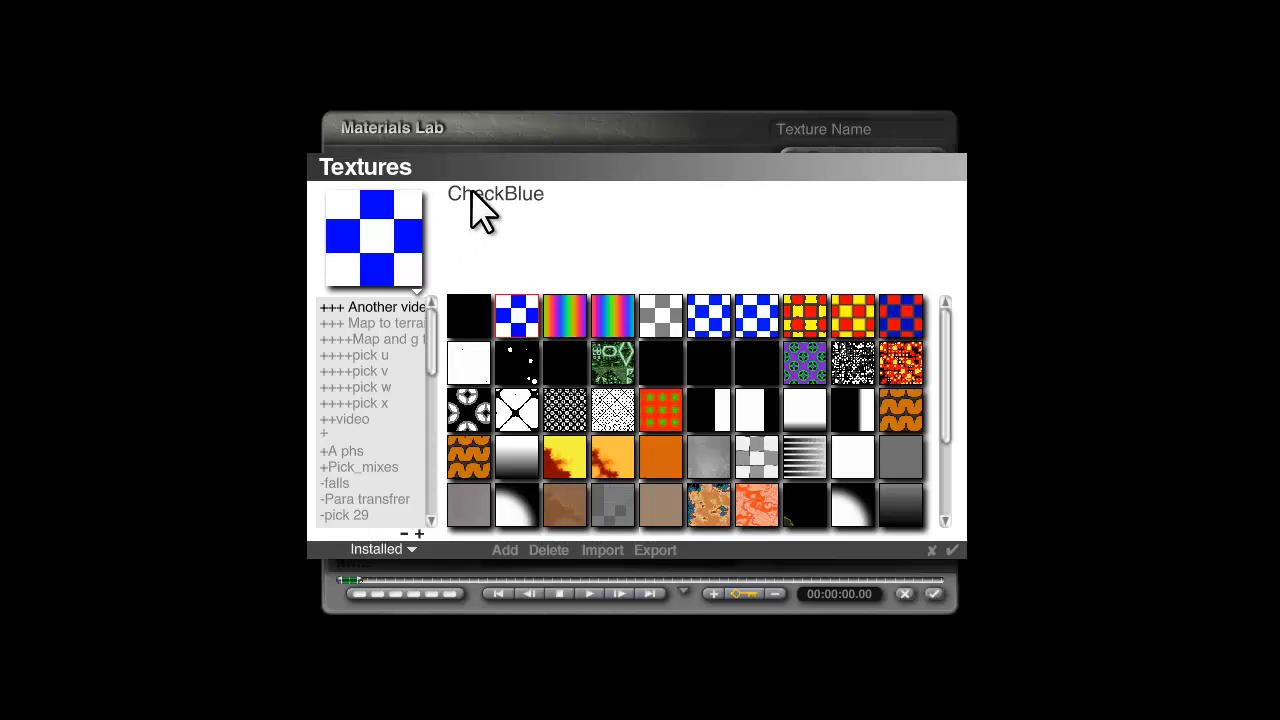
pyautogui.click(952, 550)
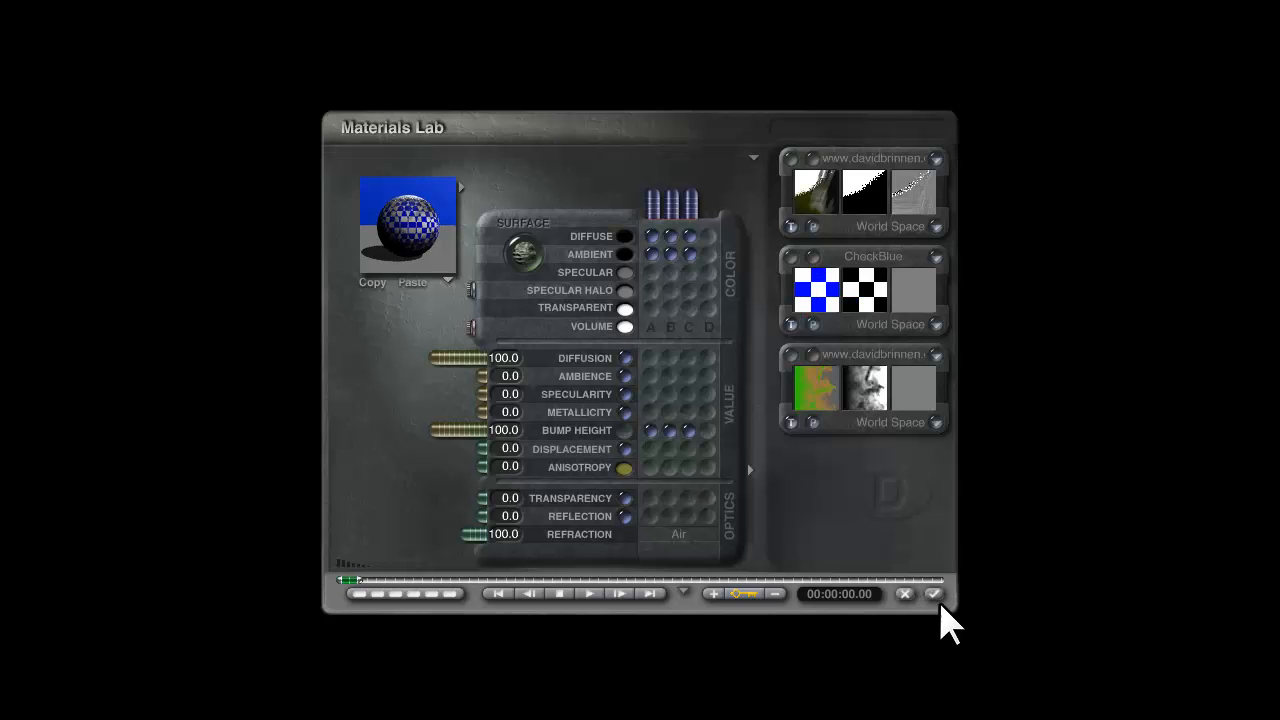
pyautogui.click(933, 594)
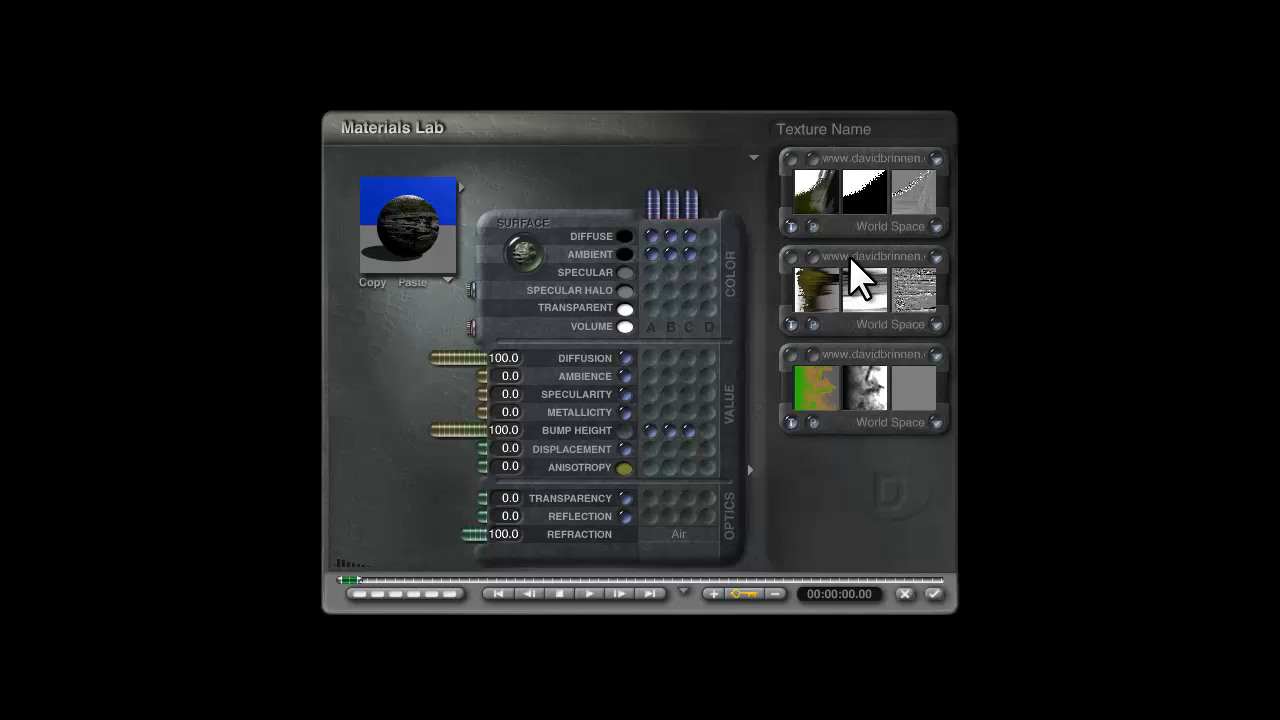
# Create a category named My cat for textures in the texture library.
pyautogui.click(865, 255)
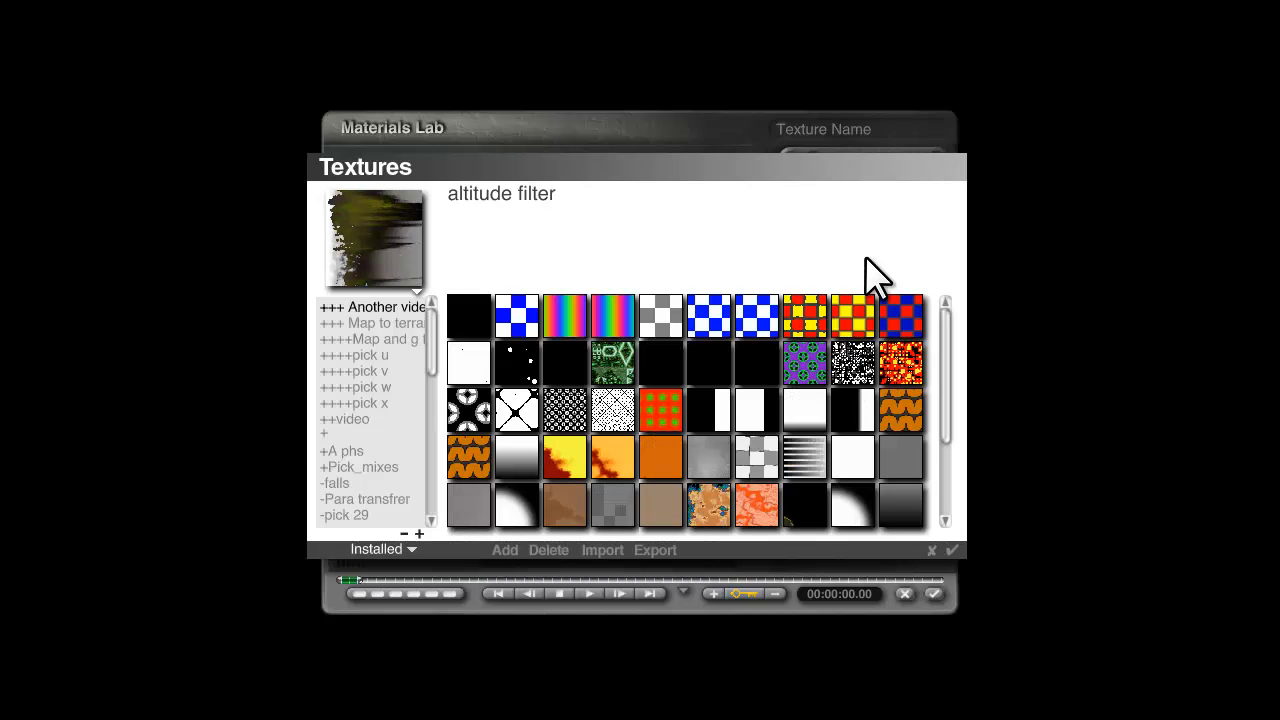
pyautogui.click(419, 534)
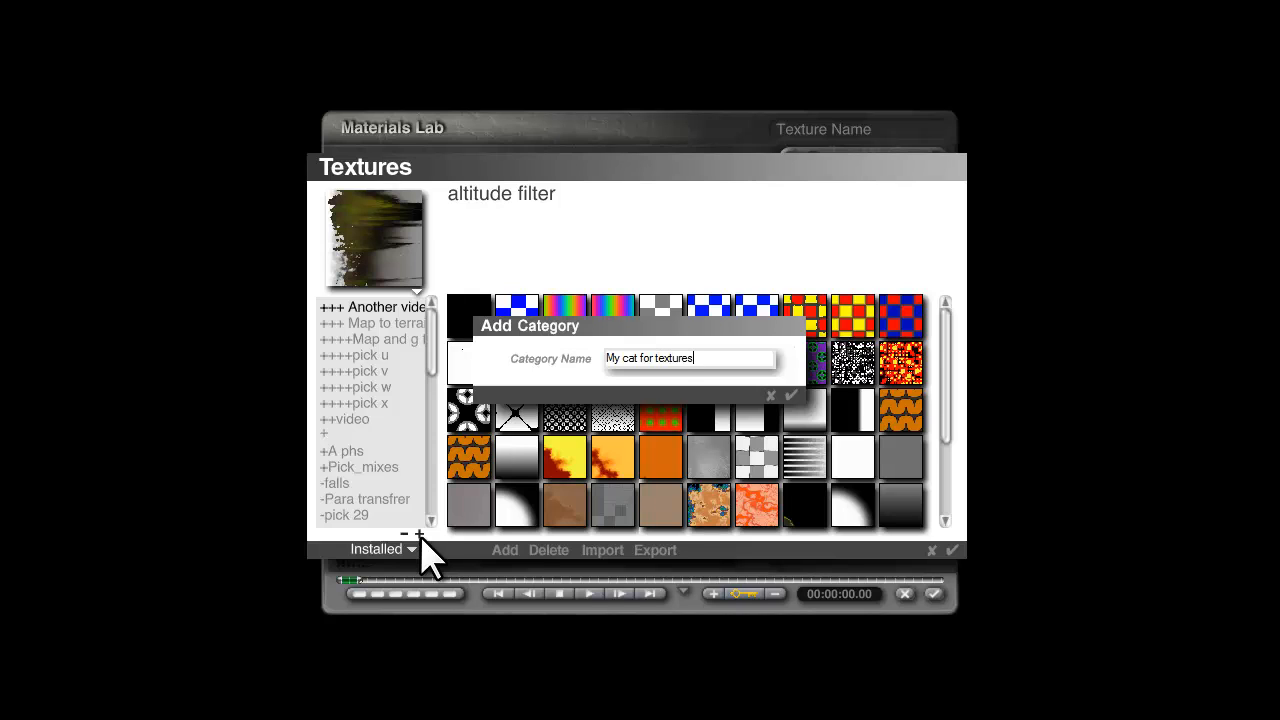
pyautogui.press('Return')
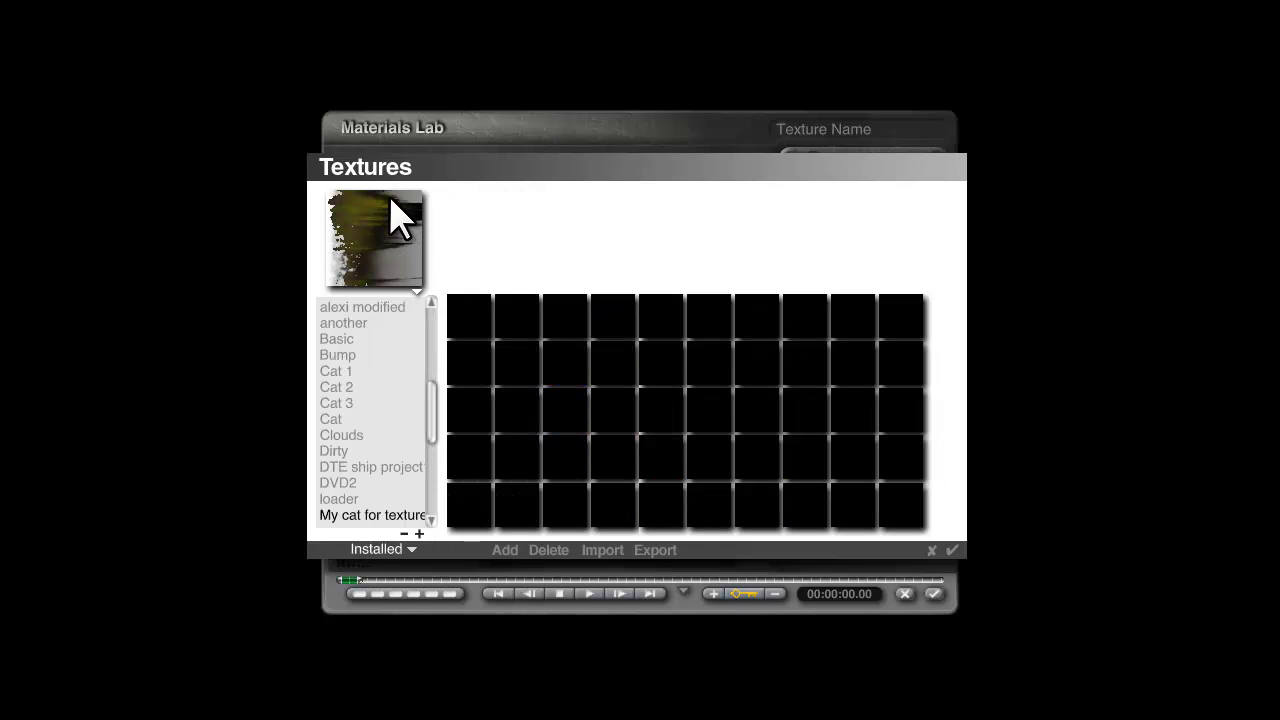
# Save the material's second texture as a preset in the new category with the description This is stone.
pyautogui.click(503, 551)
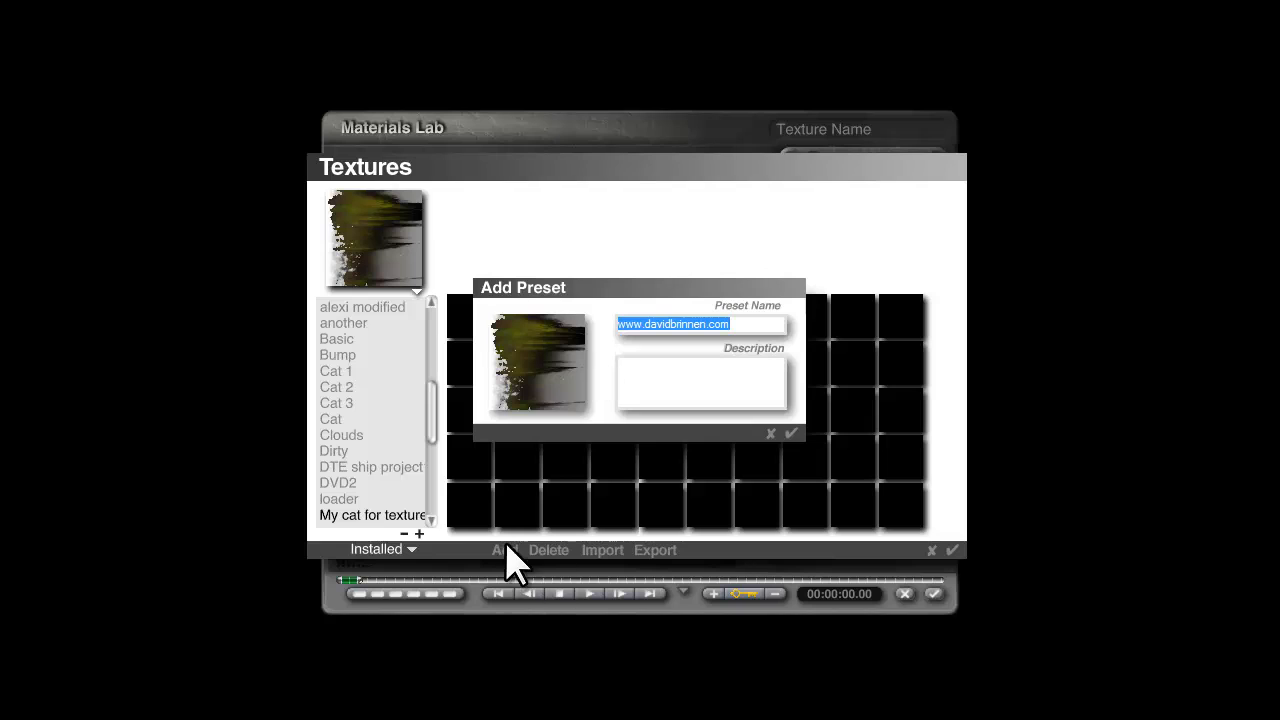
pyautogui.click(661, 371)
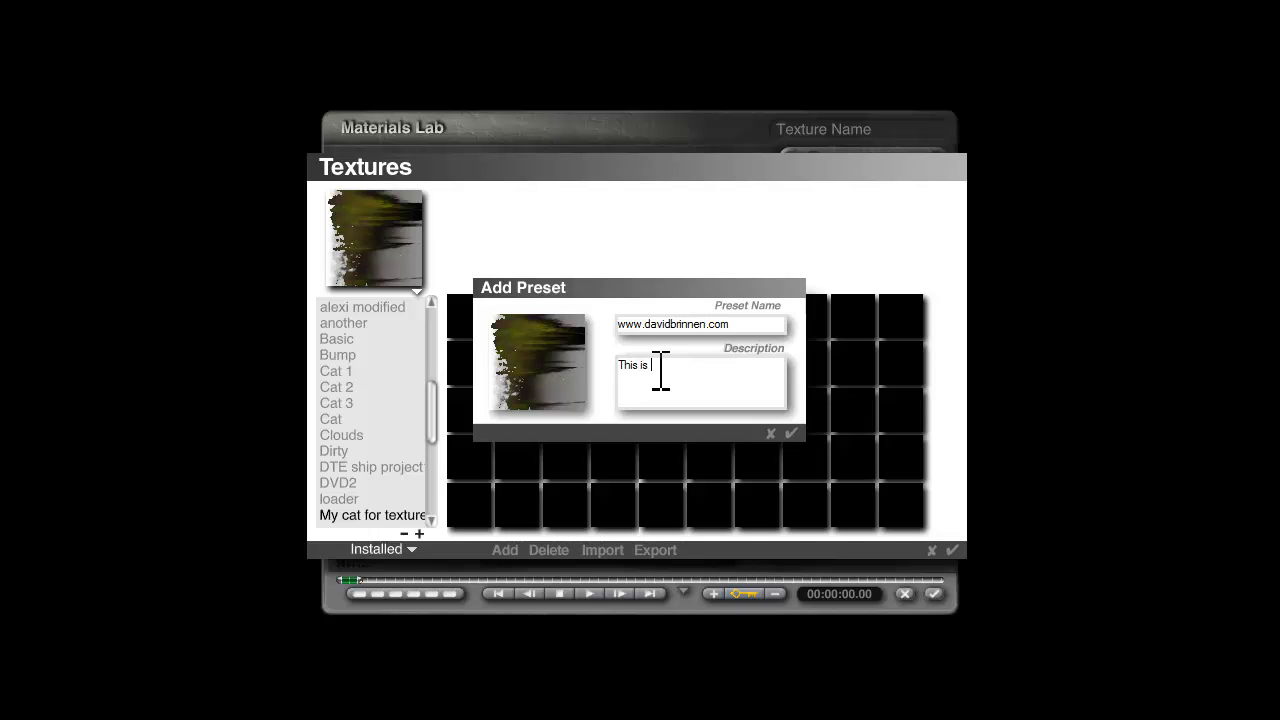
pyautogui.press('Return')
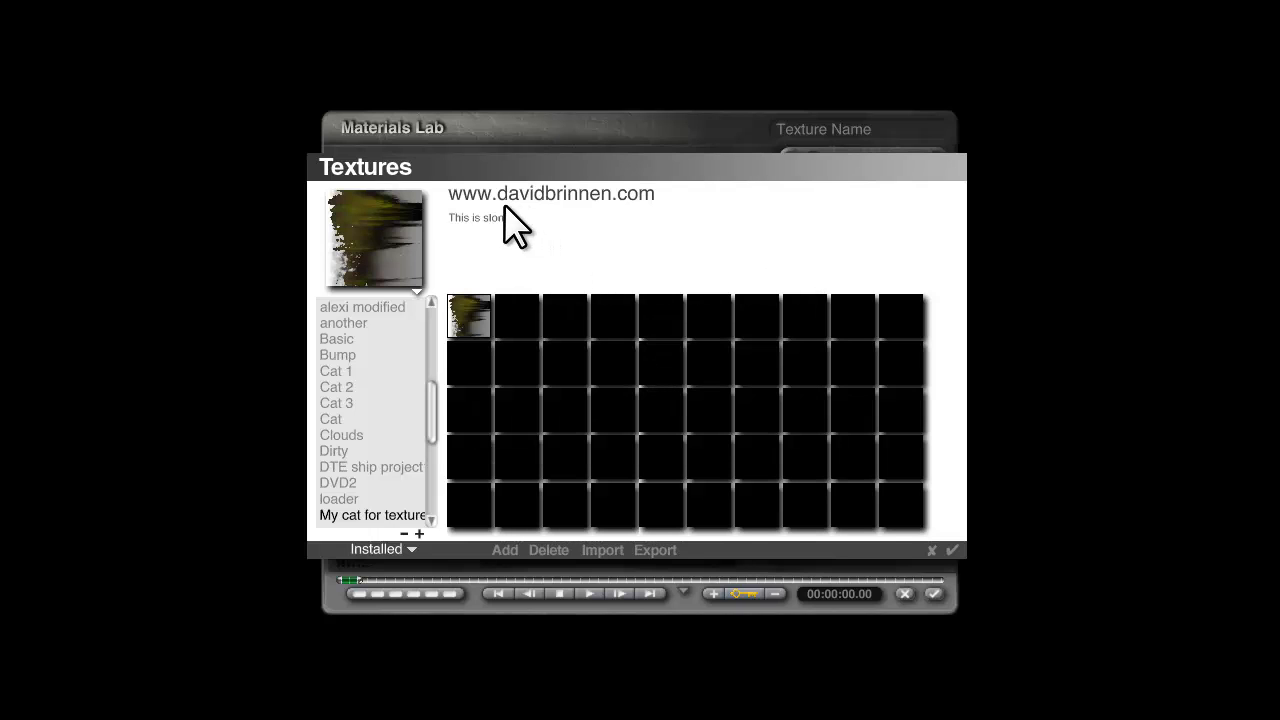
pyautogui.click(953, 551)
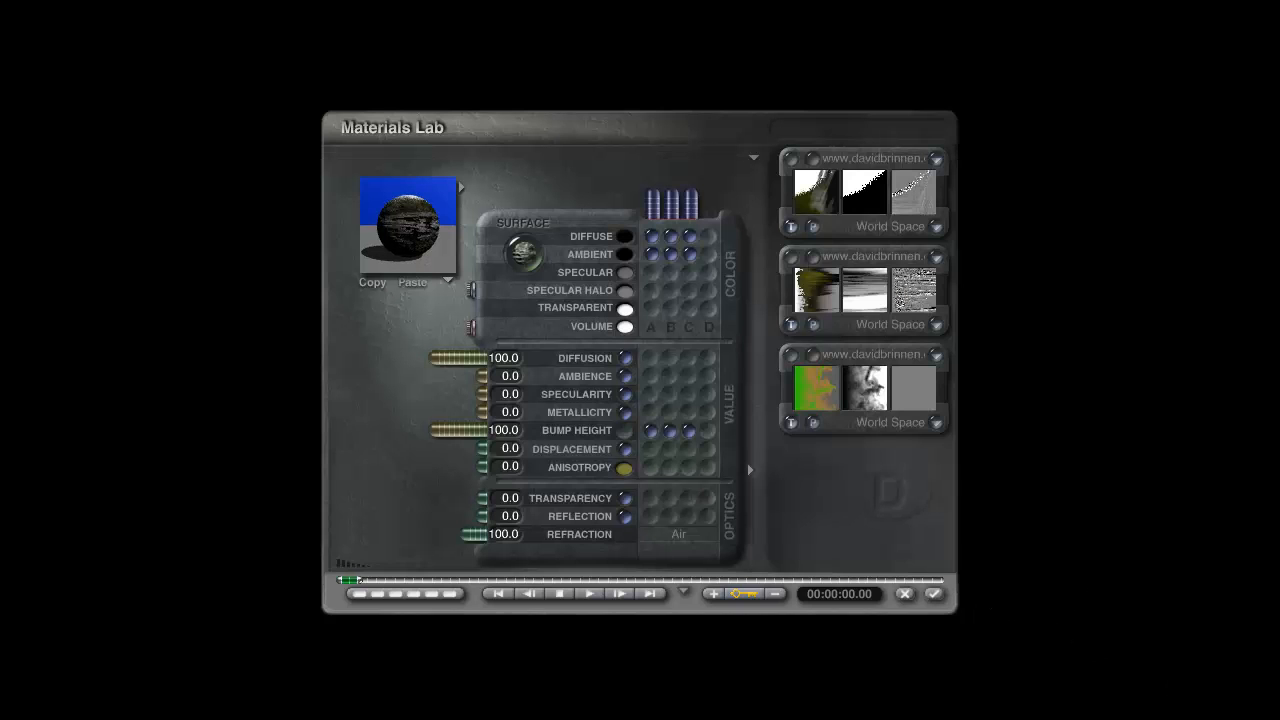
# Replace the group's material with Frozen Shore Mountains from the Lpac1 category of Pro Materials and render the scene.
pyautogui.click(462, 186)
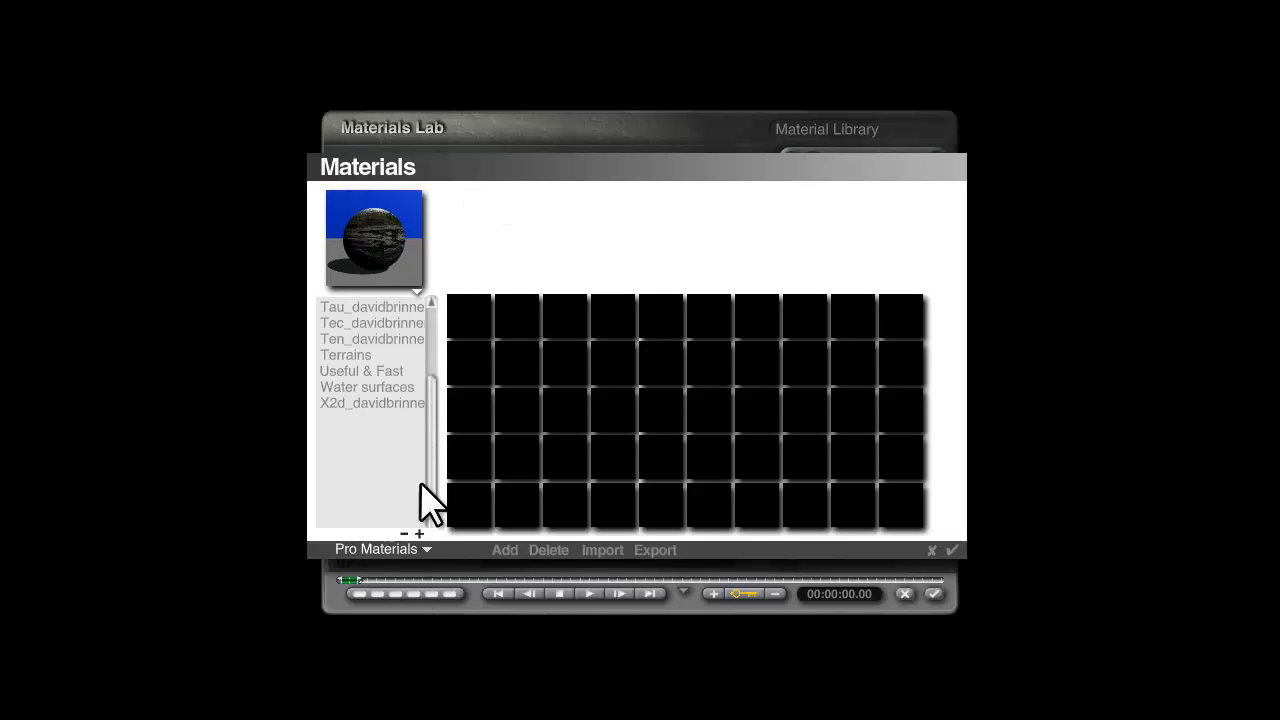
pyautogui.moveTo(428, 458); pyautogui.dragTo(437, 345)
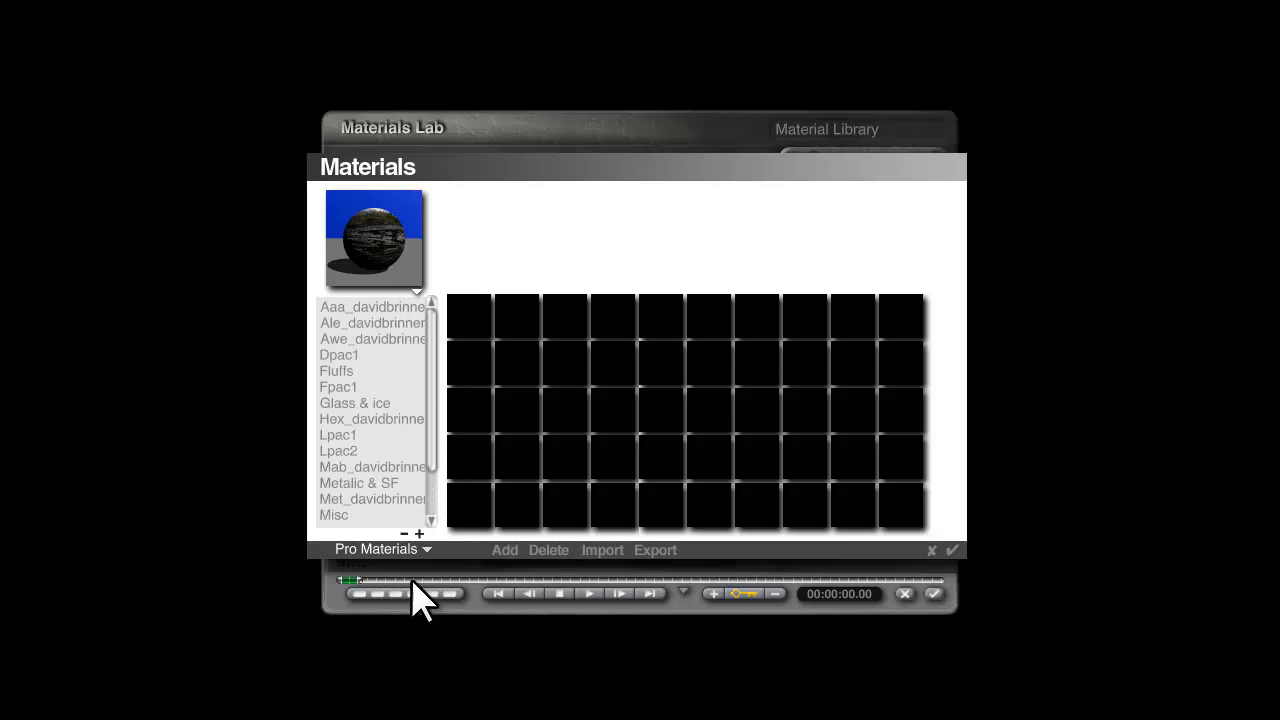
pyautogui.click(362, 437)
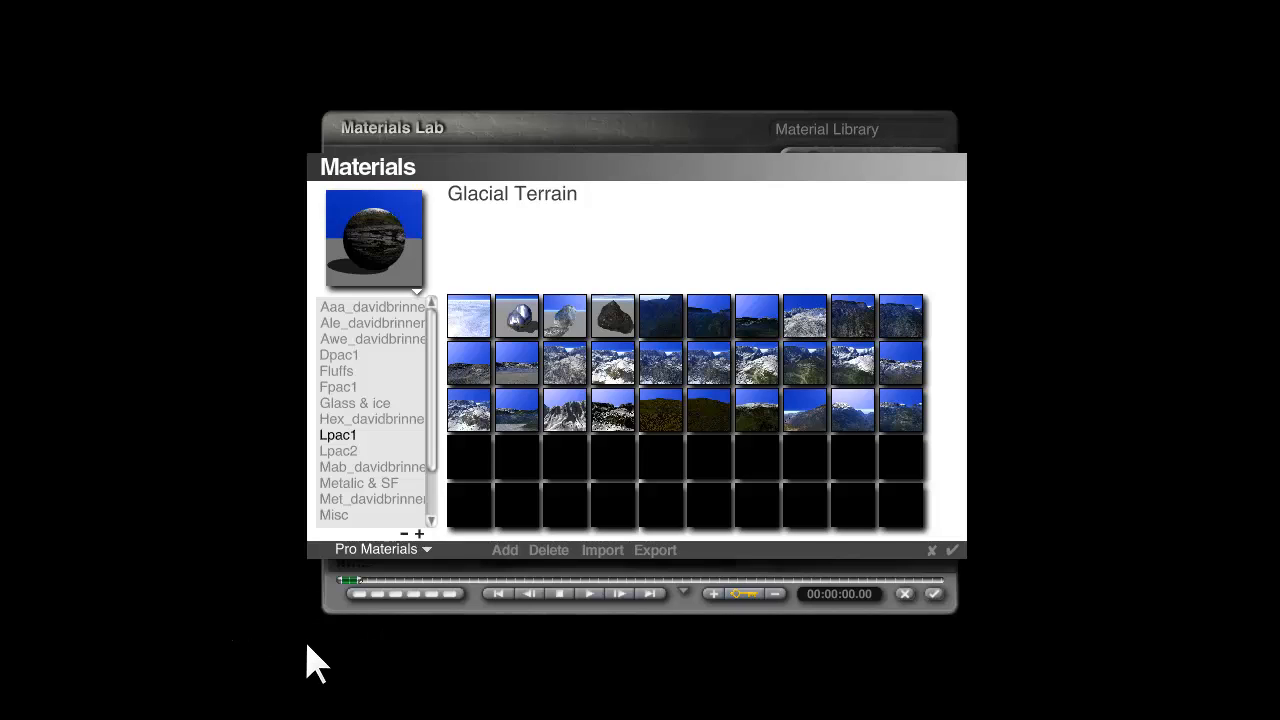
pyautogui.click(567, 418)
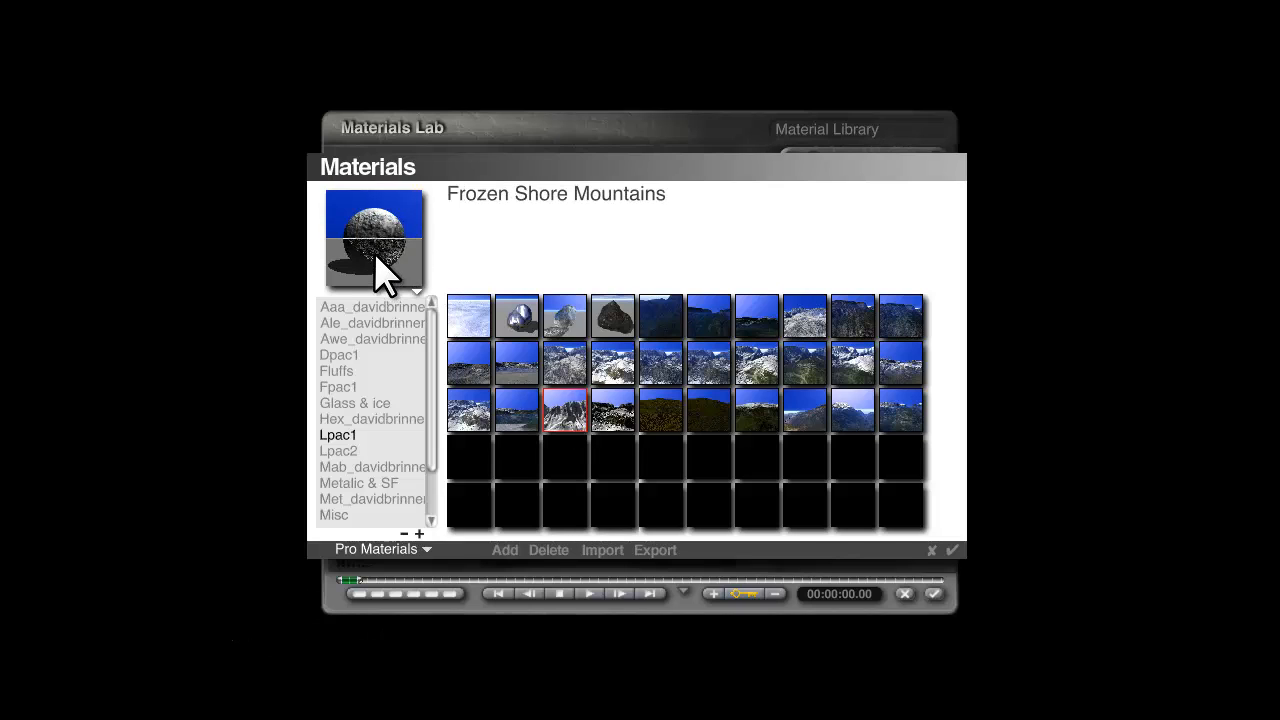
pyautogui.click(951, 551)
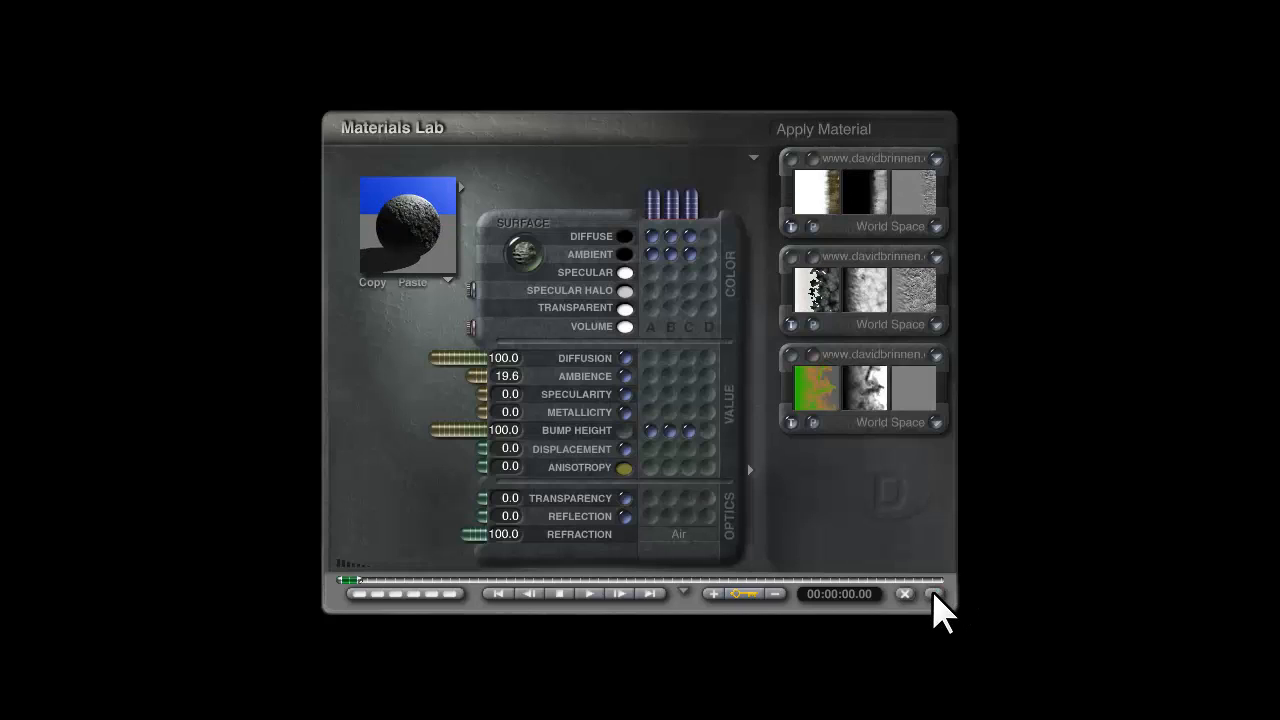
pyautogui.click(933, 600)
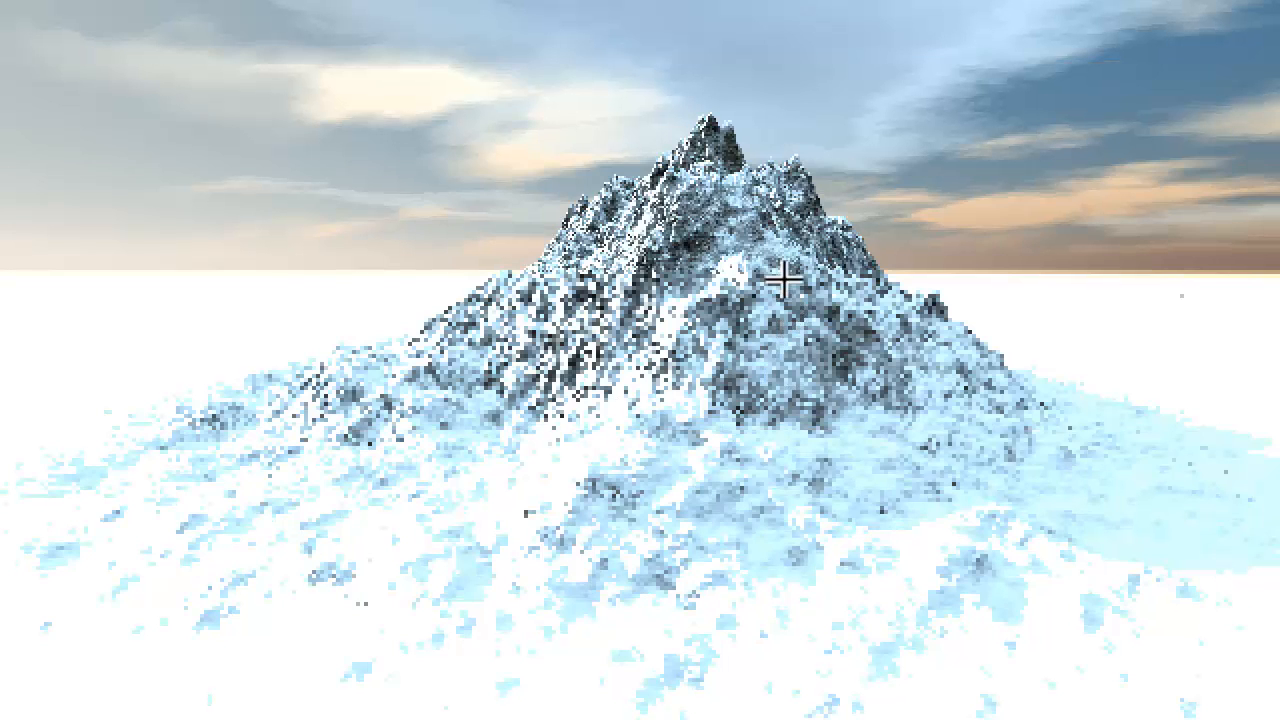
pyautogui.press('Escape')
# Replace the second texture of the group's material with CheckBlue and render the scene.
pyautogui.hotkey('ctrl', 'm')
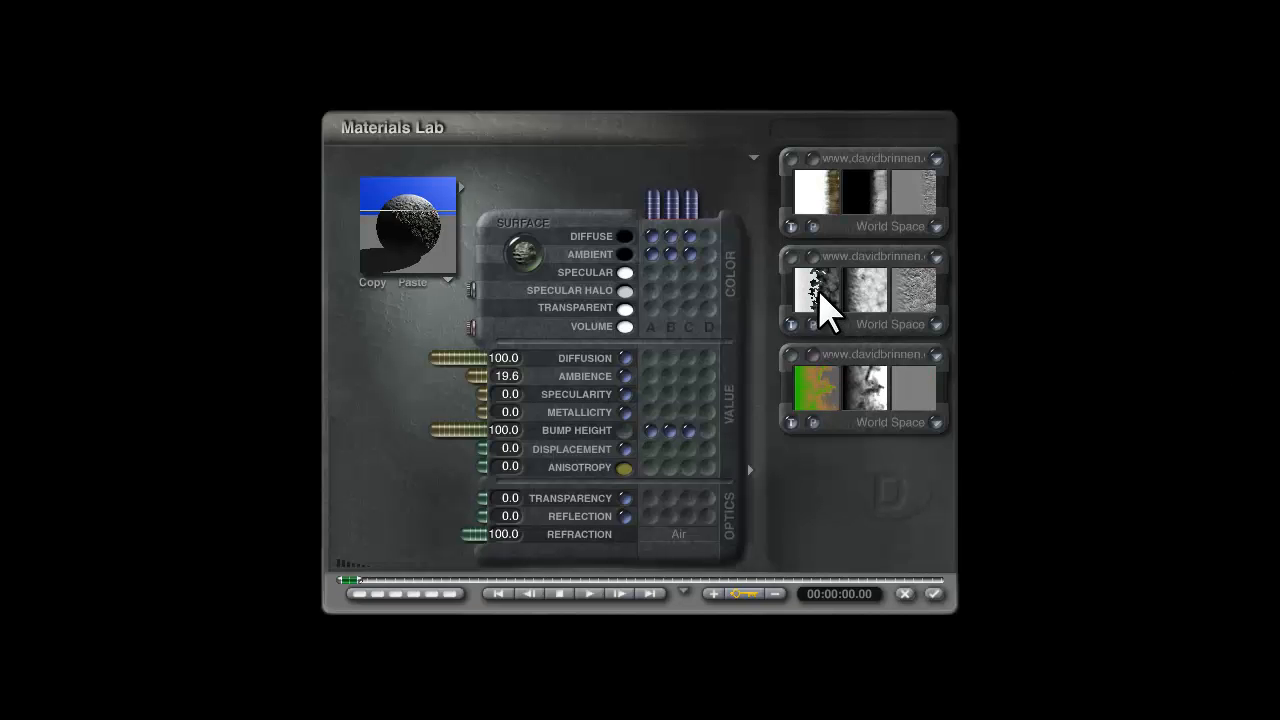
pyautogui.moveTo(416, 216); pyautogui.dragTo(408, 222)
pyautogui.click(858, 262)
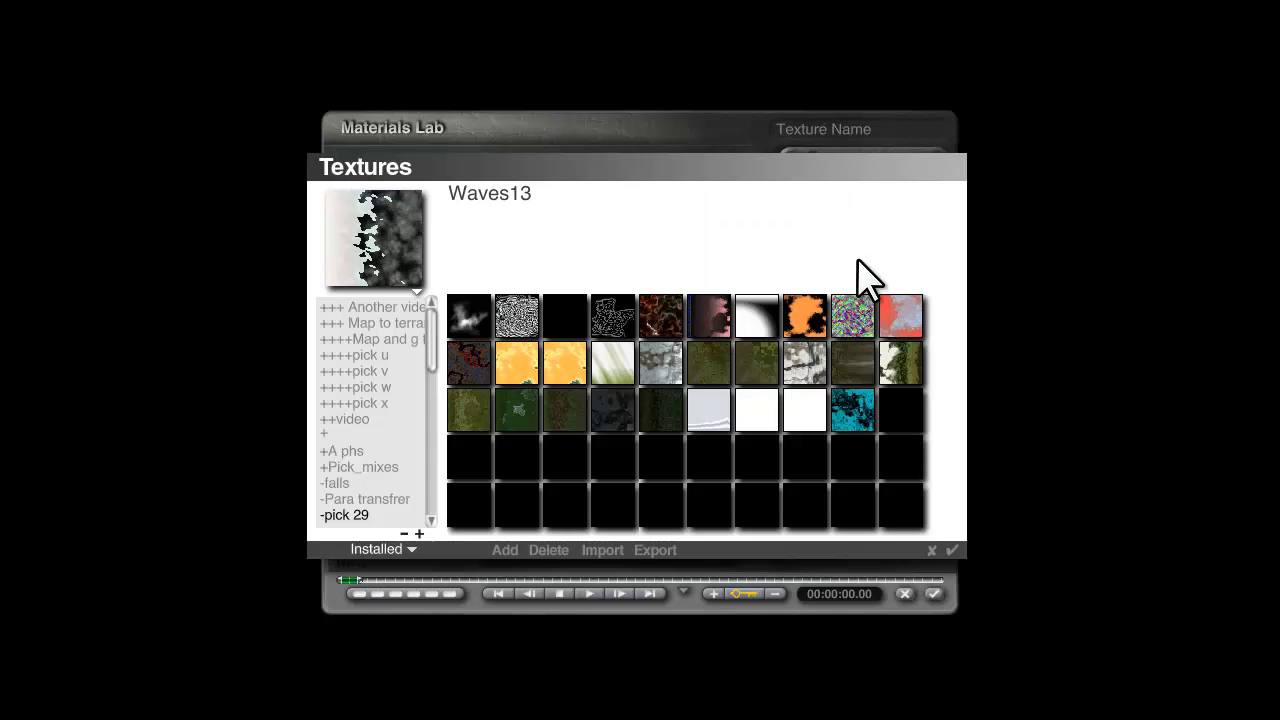
pyautogui.click(418, 307)
pyautogui.click(522, 315)
pyautogui.click(951, 550)
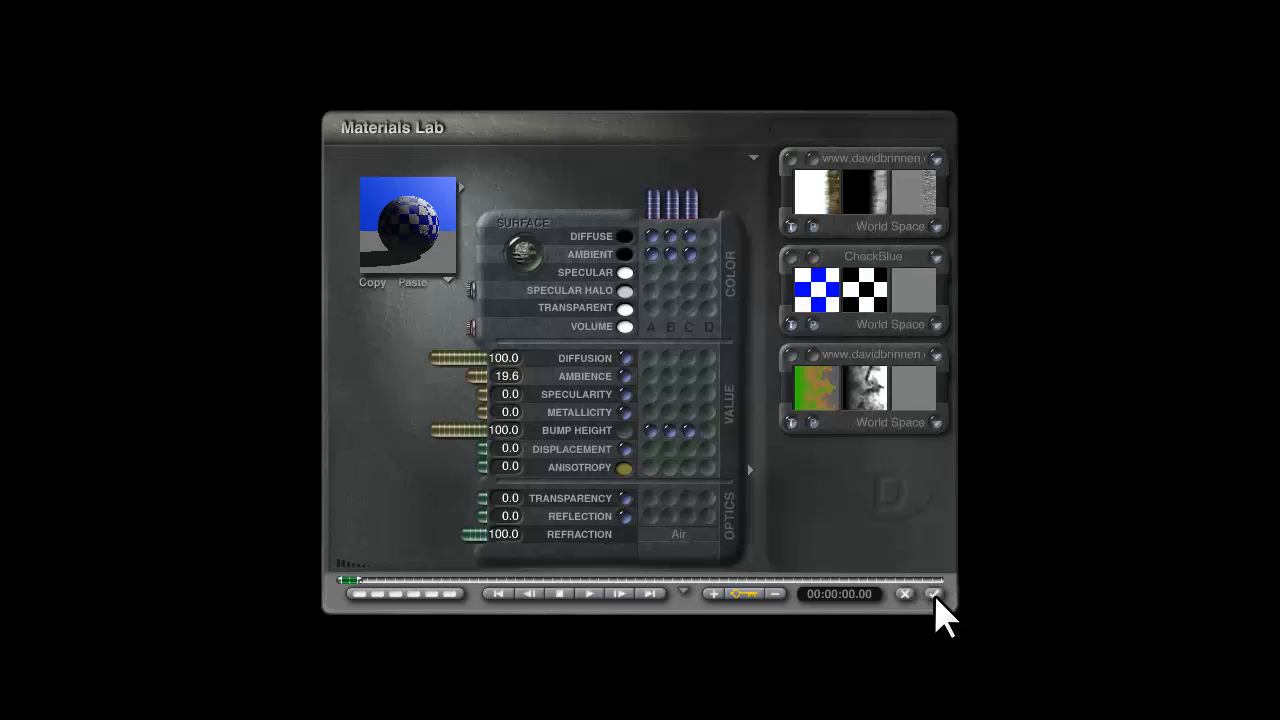
pyautogui.click(933, 594)
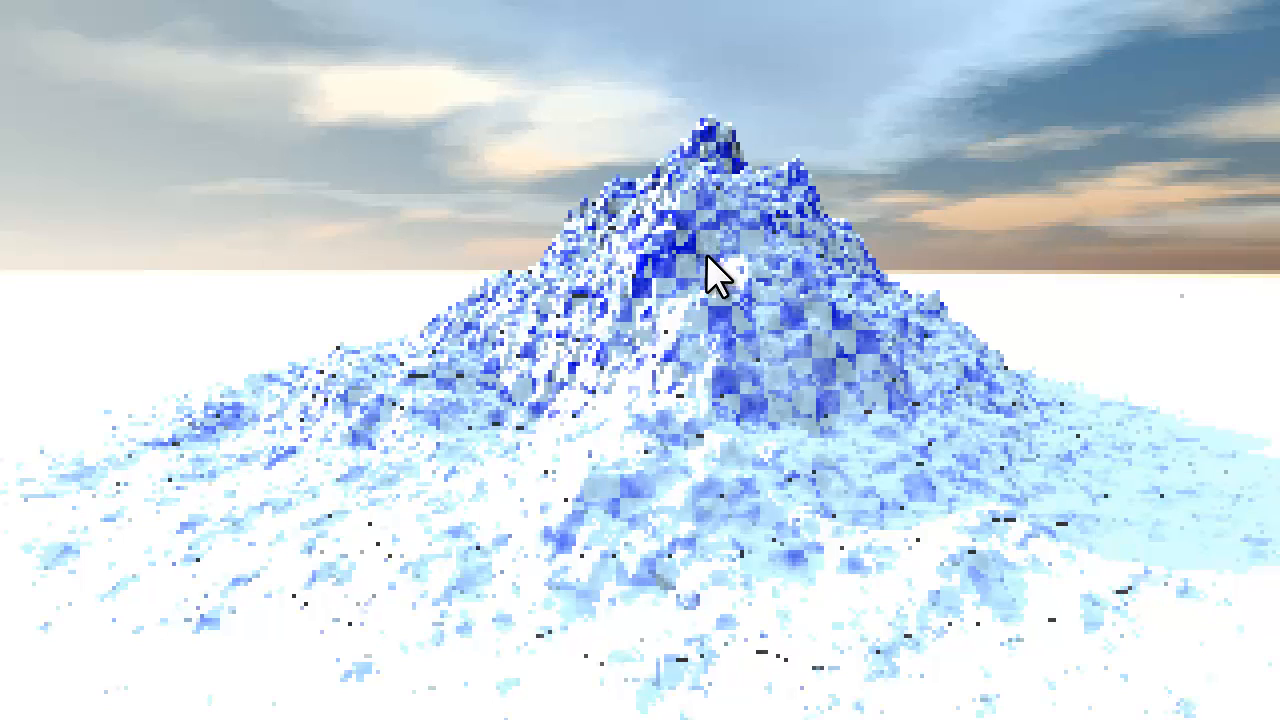
pyautogui.click(786, 349)
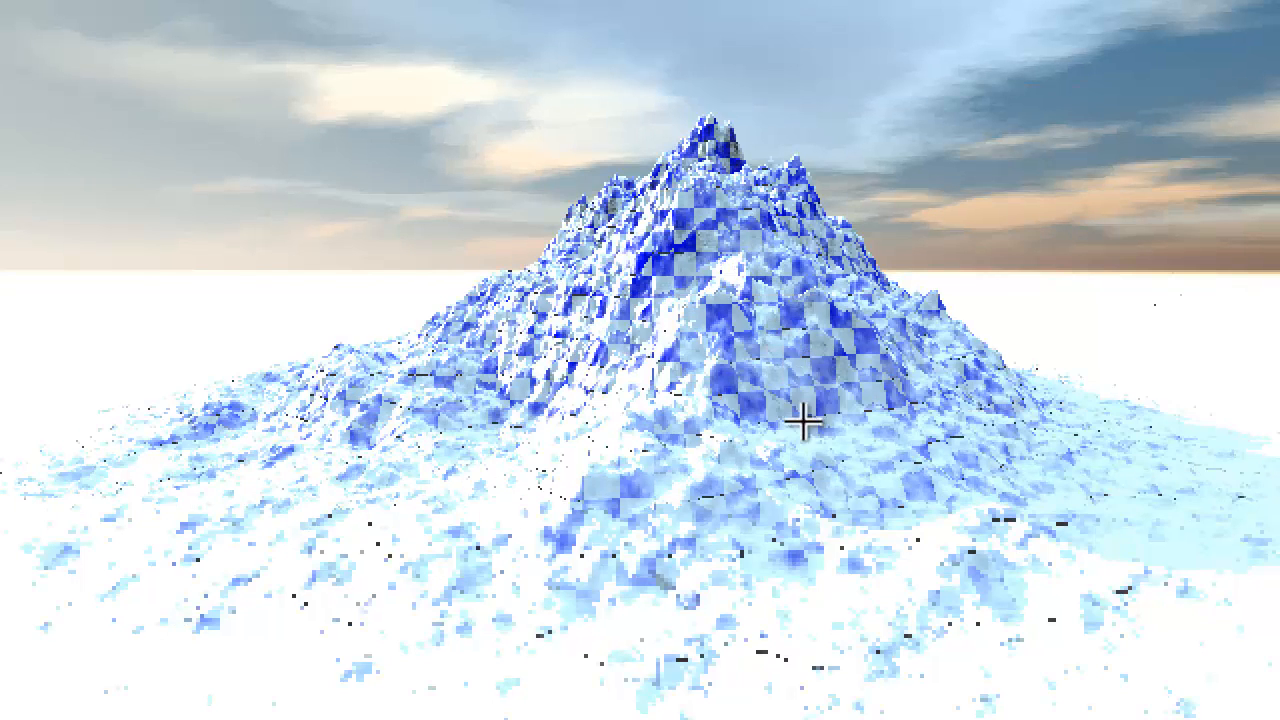
pyautogui.press('Escape')
# Replace the material's second texture with the saved stone texture from My cat for textures and render the scene.
pyautogui.hotkey('ctrl', 'm')
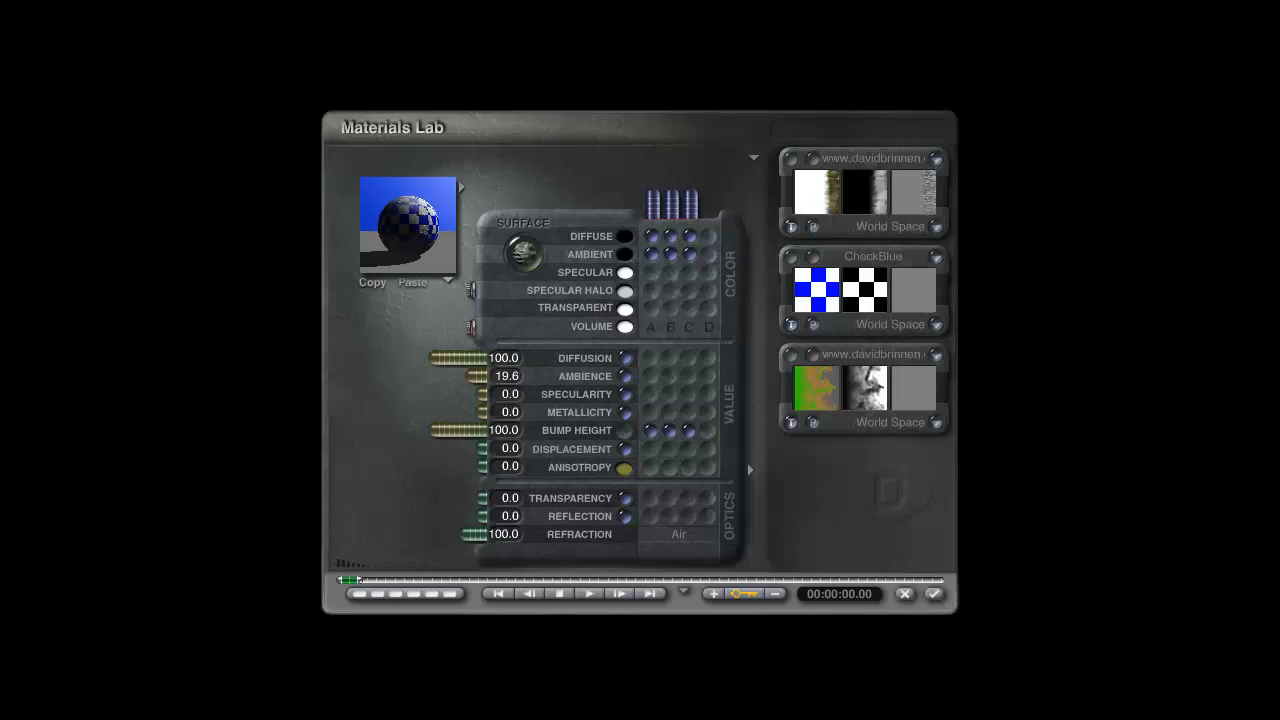
pyautogui.click(868, 256)
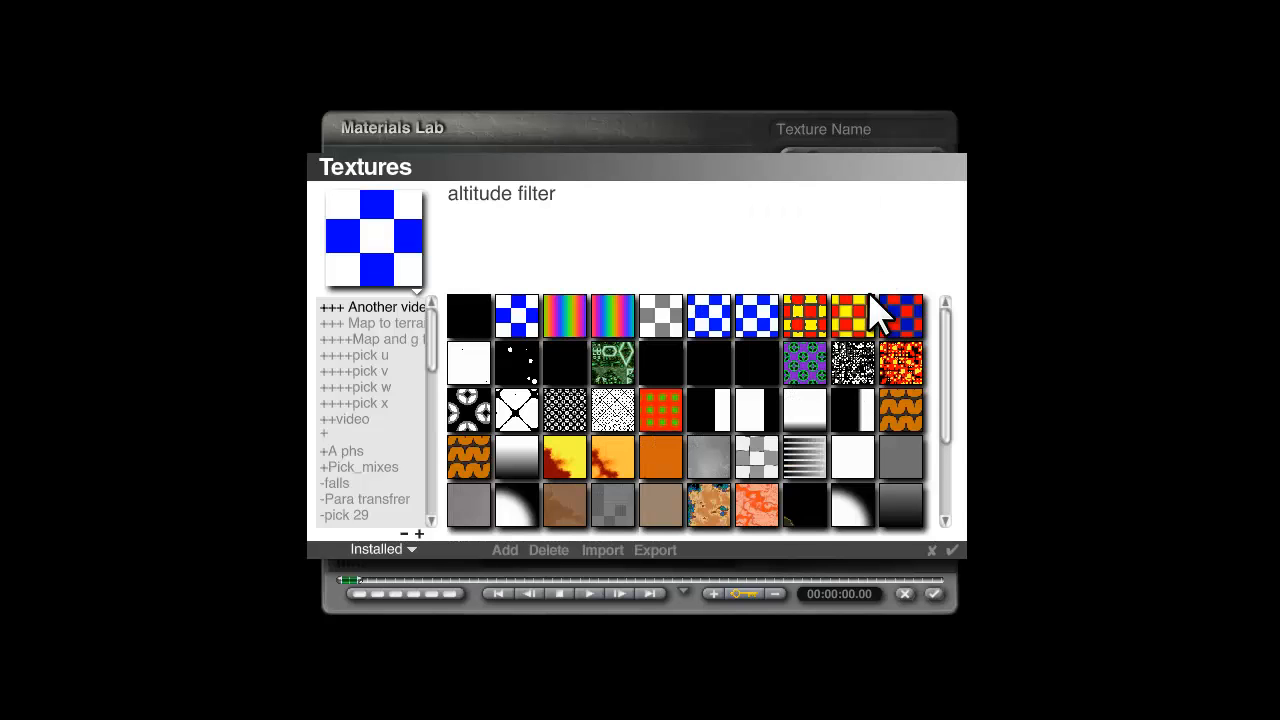
pyautogui.moveTo(426, 352); pyautogui.dragTo(423, 462)
pyautogui.click(405, 401)
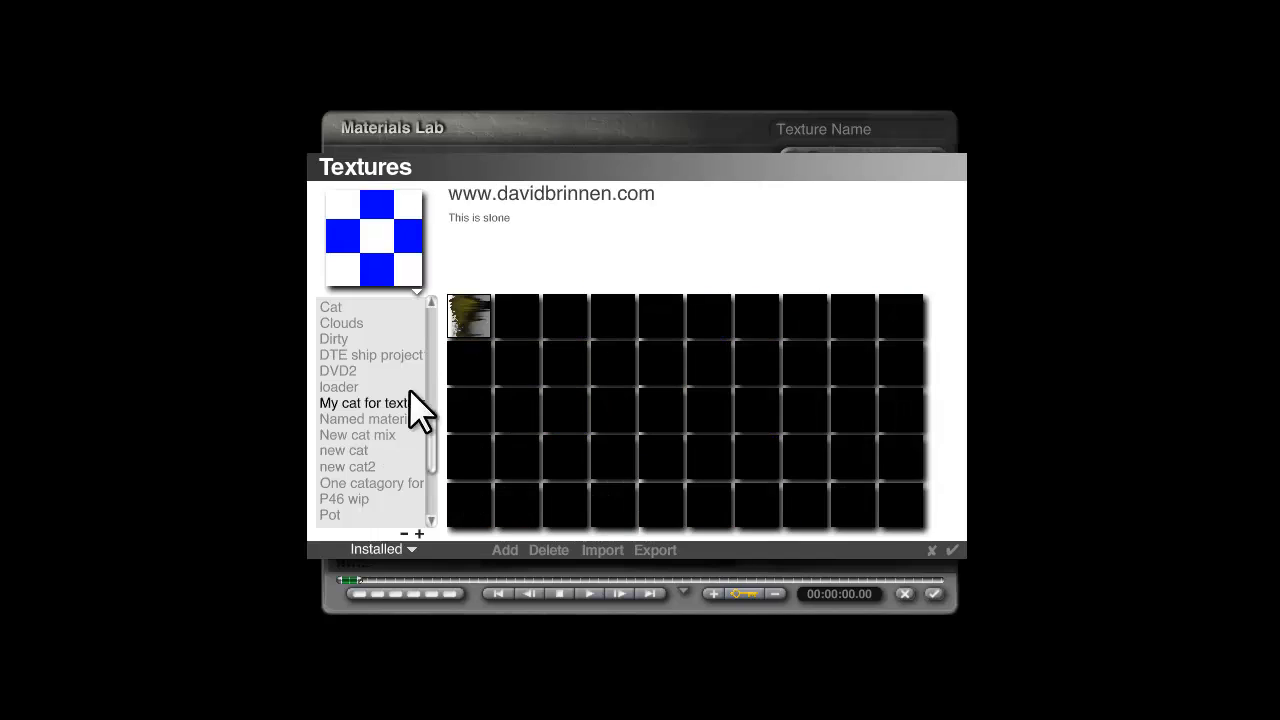
pyautogui.click(951, 550)
pyautogui.click(938, 594)
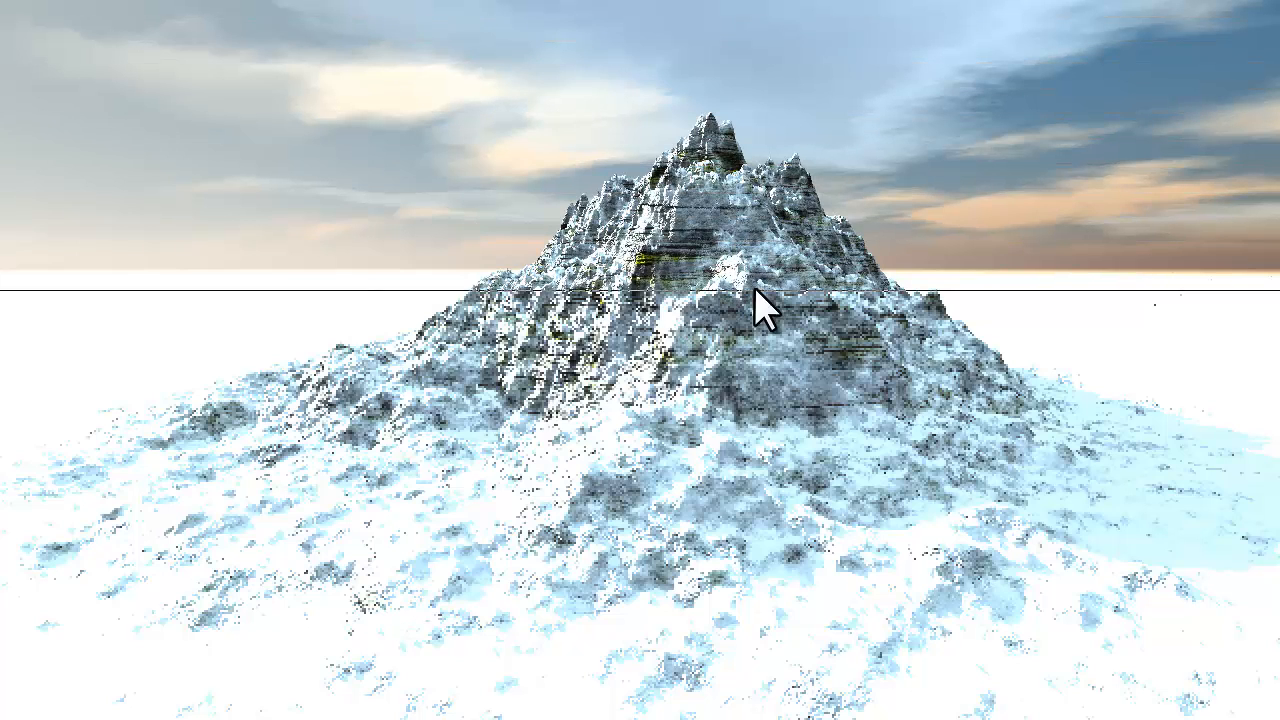
pyautogui.press('Escape')
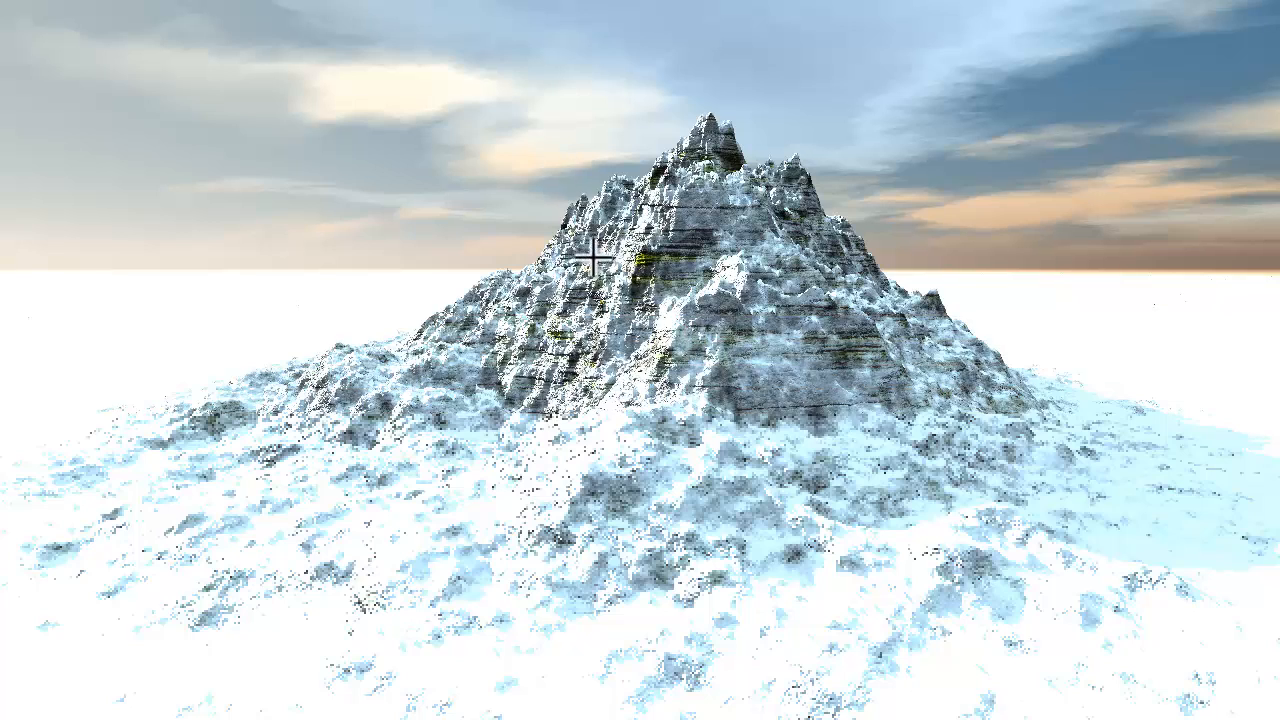
# Create a category named My new material cat in Pro Materials and save the group's current material in it as a preset.
pyautogui.hotkey('ctrl', 'm')
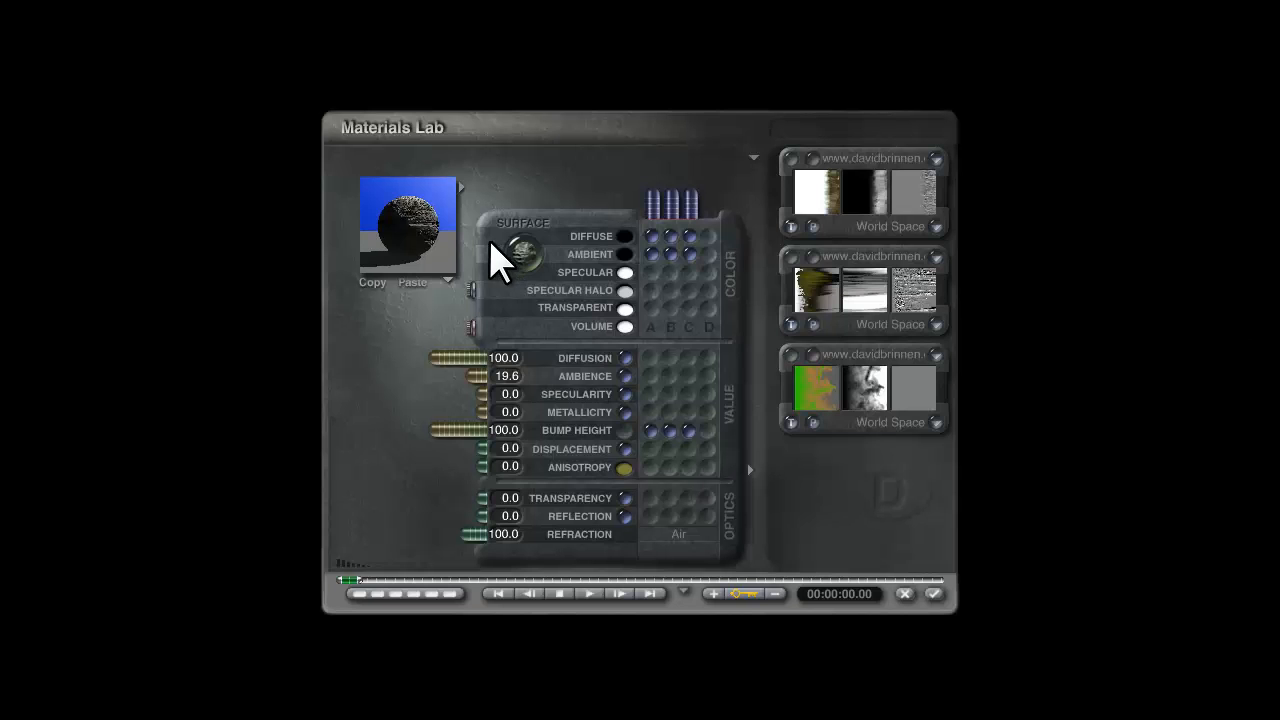
pyautogui.click(461, 183)
pyautogui.moveTo(377, 222); pyautogui.dragTo(382, 244)
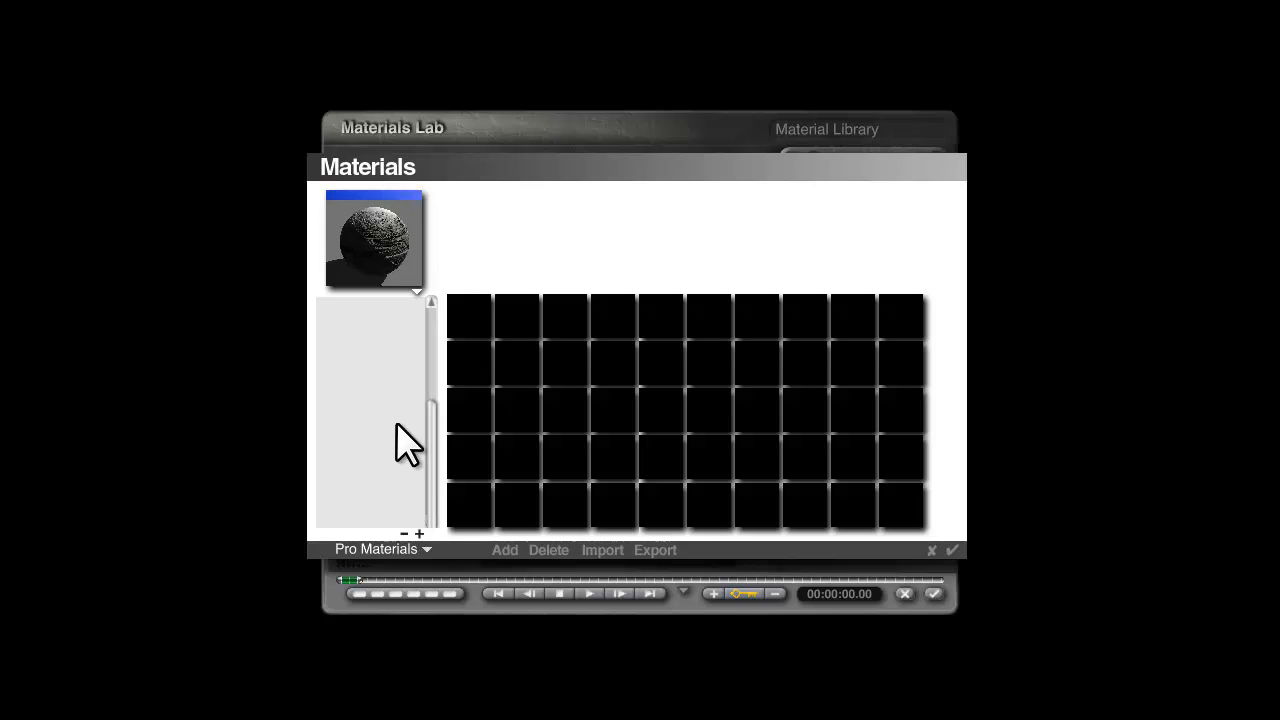
pyautogui.moveTo(435, 446); pyautogui.dragTo(430, 284)
pyautogui.click(424, 549)
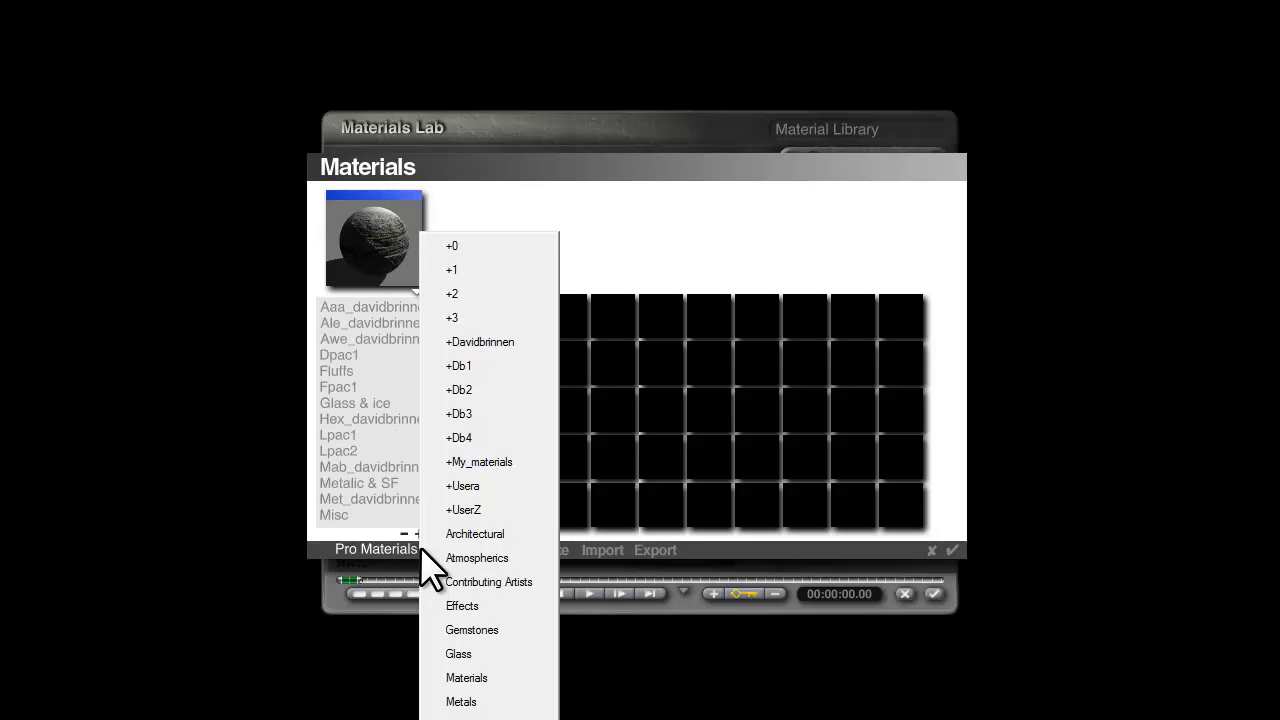
pyautogui.click(220, 556)
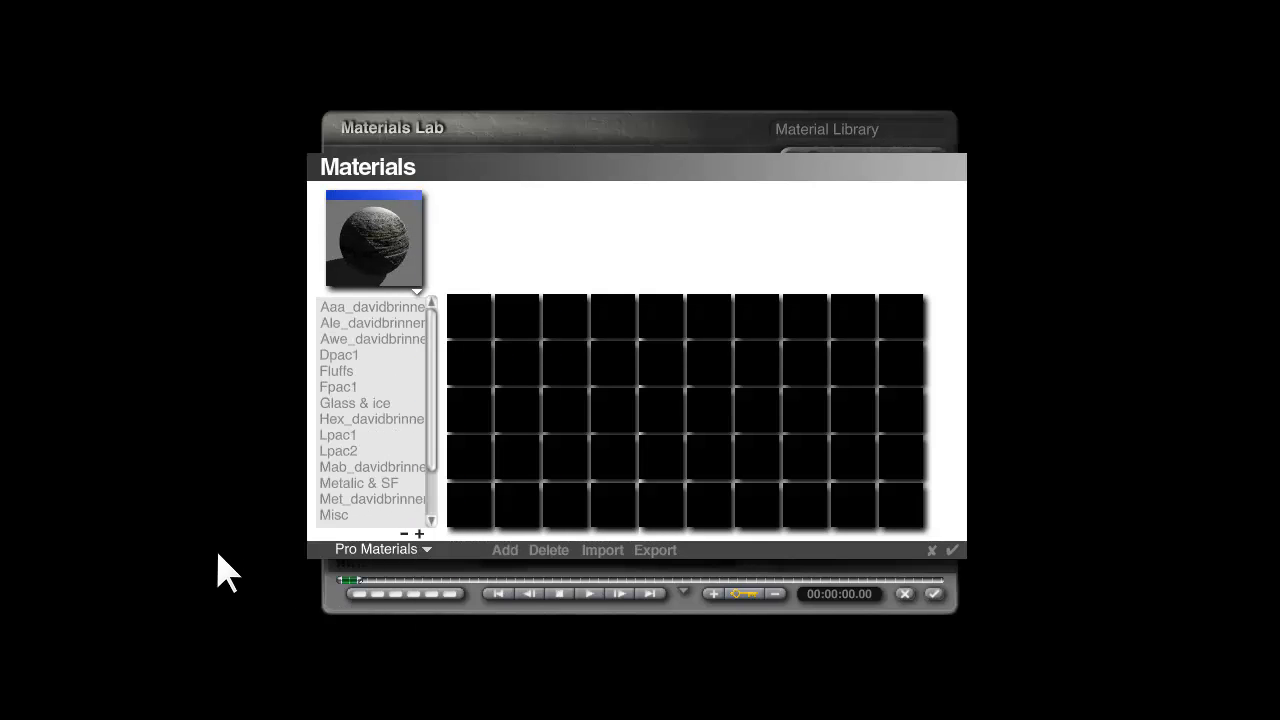
pyautogui.click(419, 534)
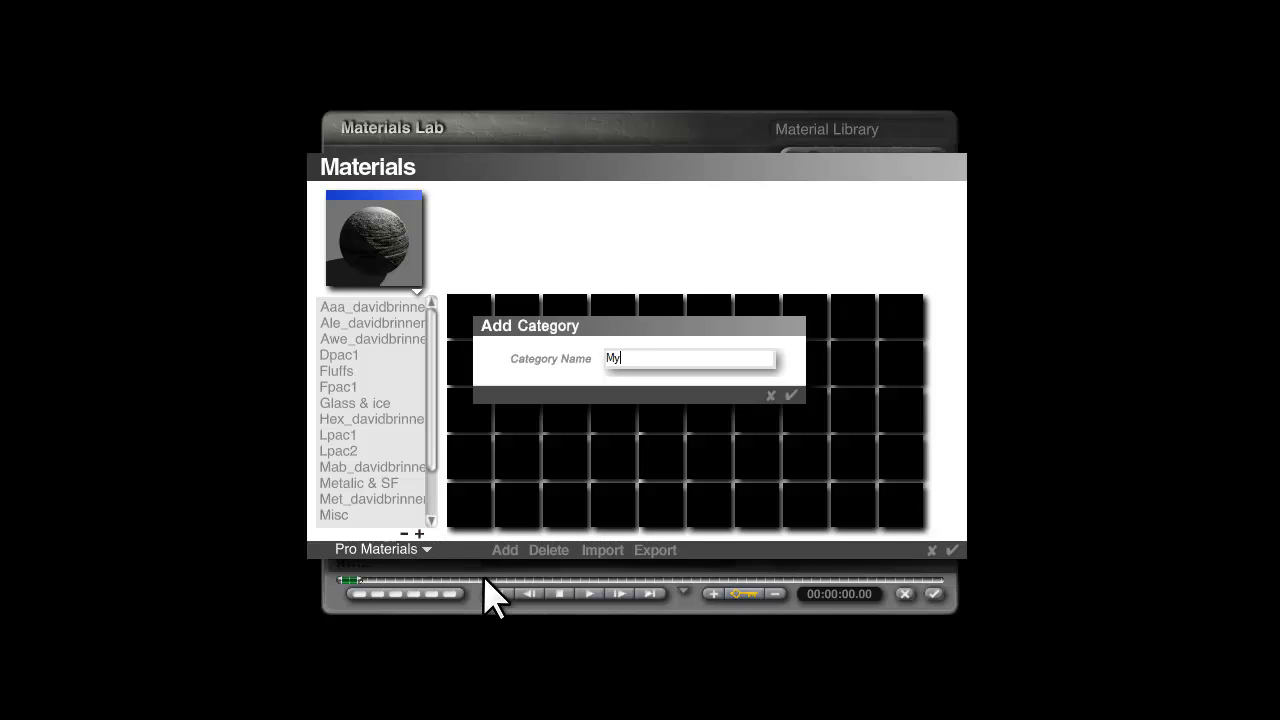
pyautogui.write('My new material cat')
pyautogui.press('Return')
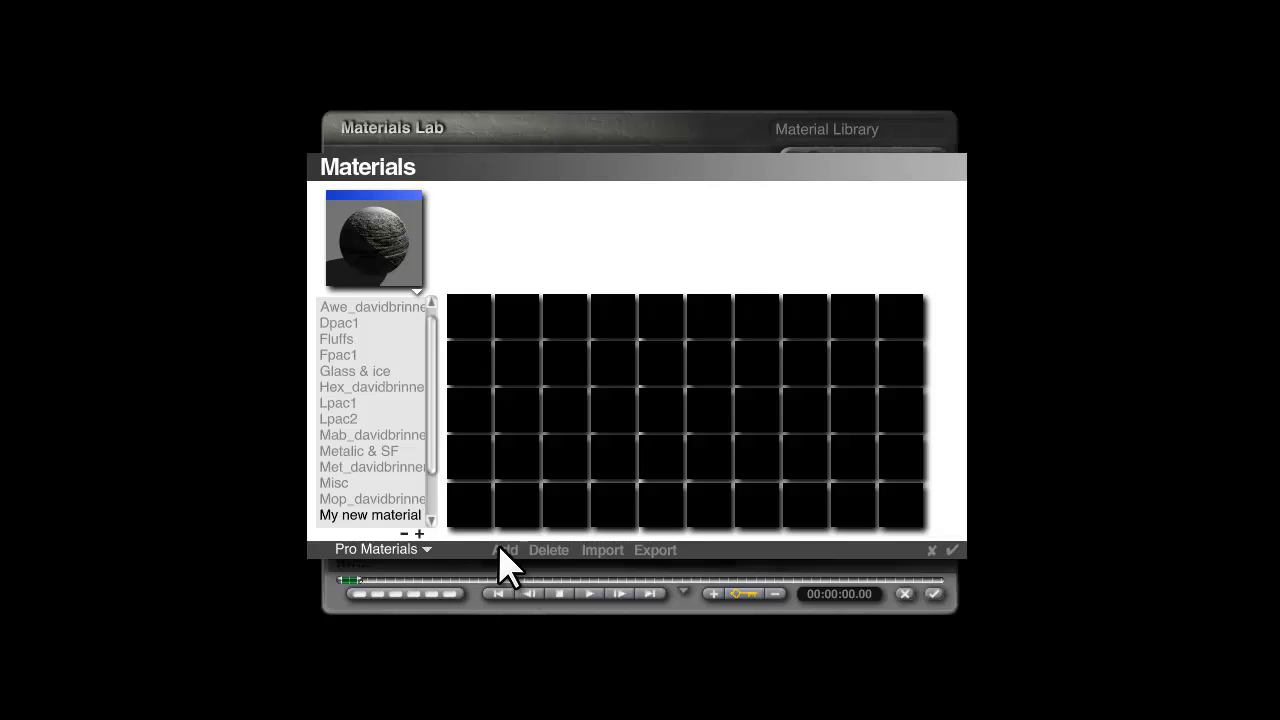
pyautogui.click(500, 549)
pyautogui.click(802, 437)
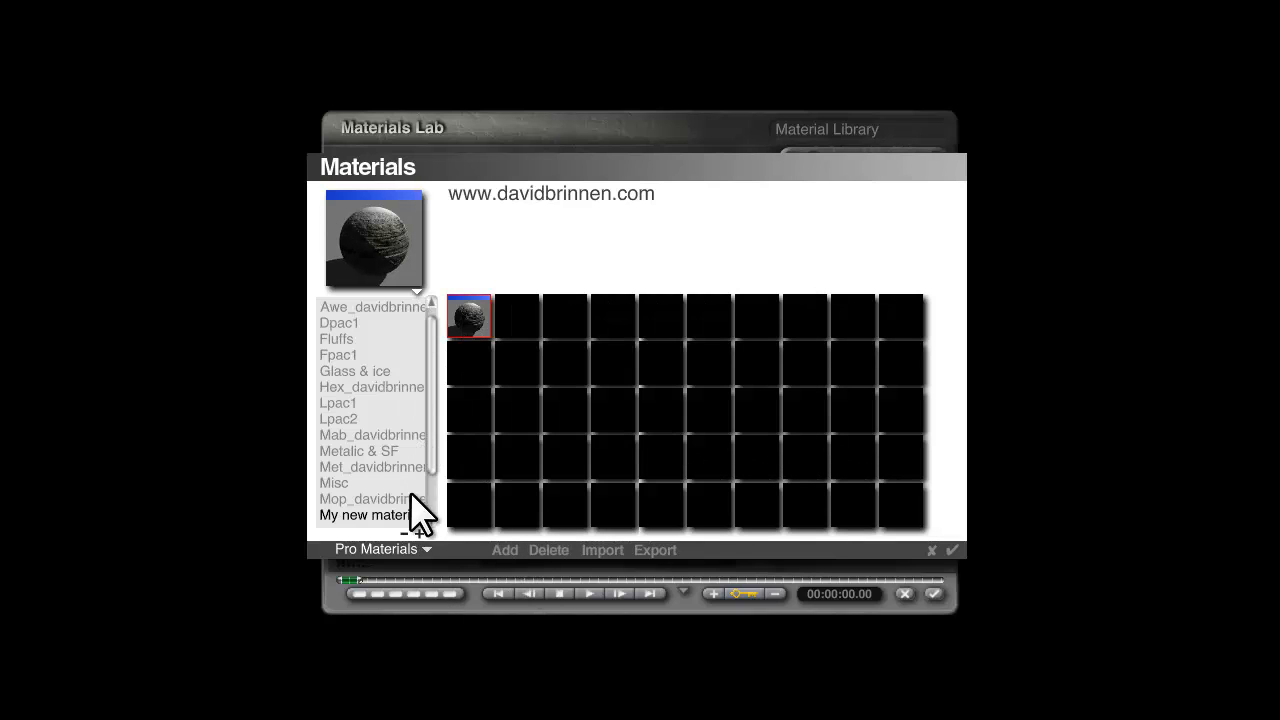
# Examine the category list of the Pro Materials library and the list of other available material libraries.
pyautogui.moveTo(437, 474); pyautogui.dragTo(429, 543)
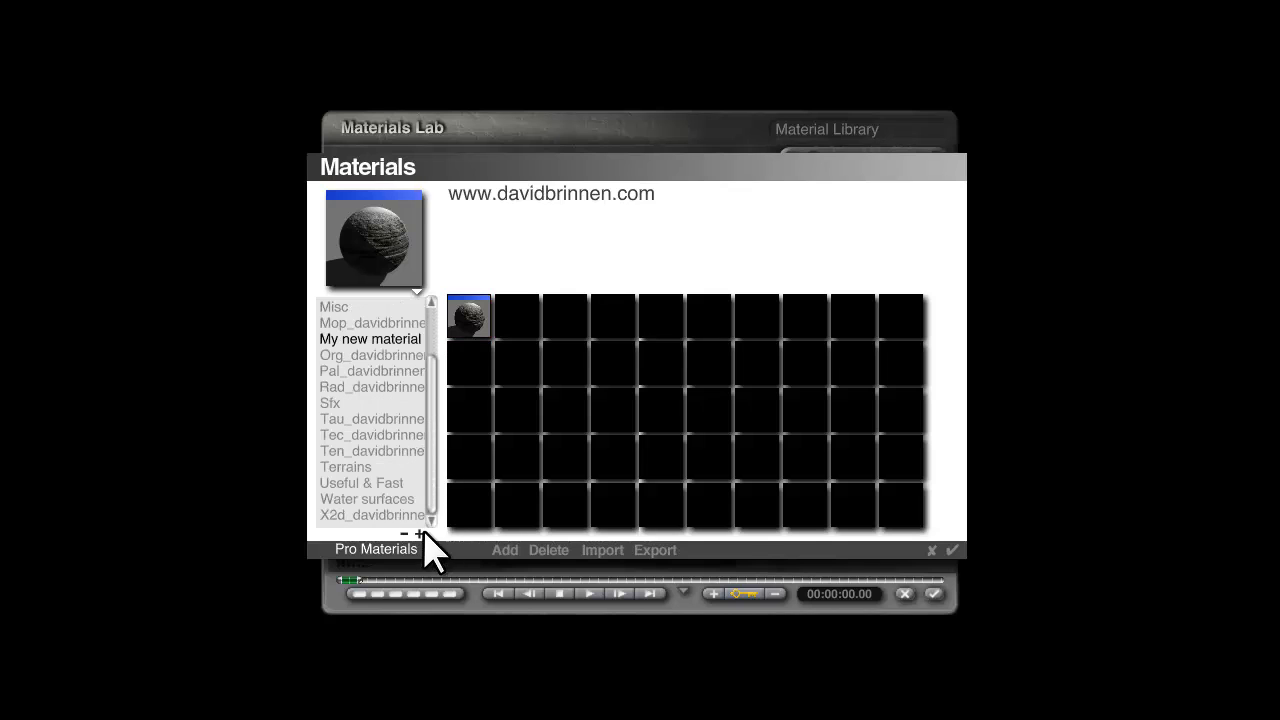
pyautogui.moveTo(428, 486); pyautogui.dragTo(428, 443)
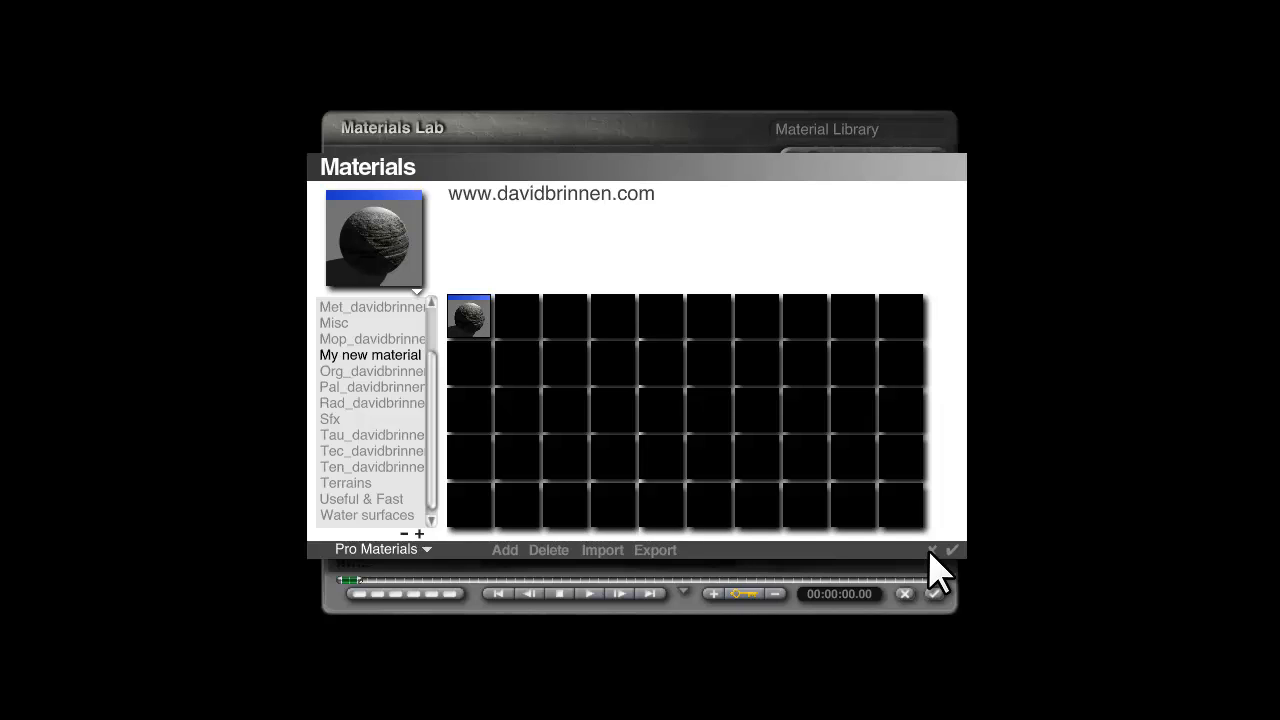
pyautogui.moveTo(436, 472); pyautogui.dragTo(436, 533)
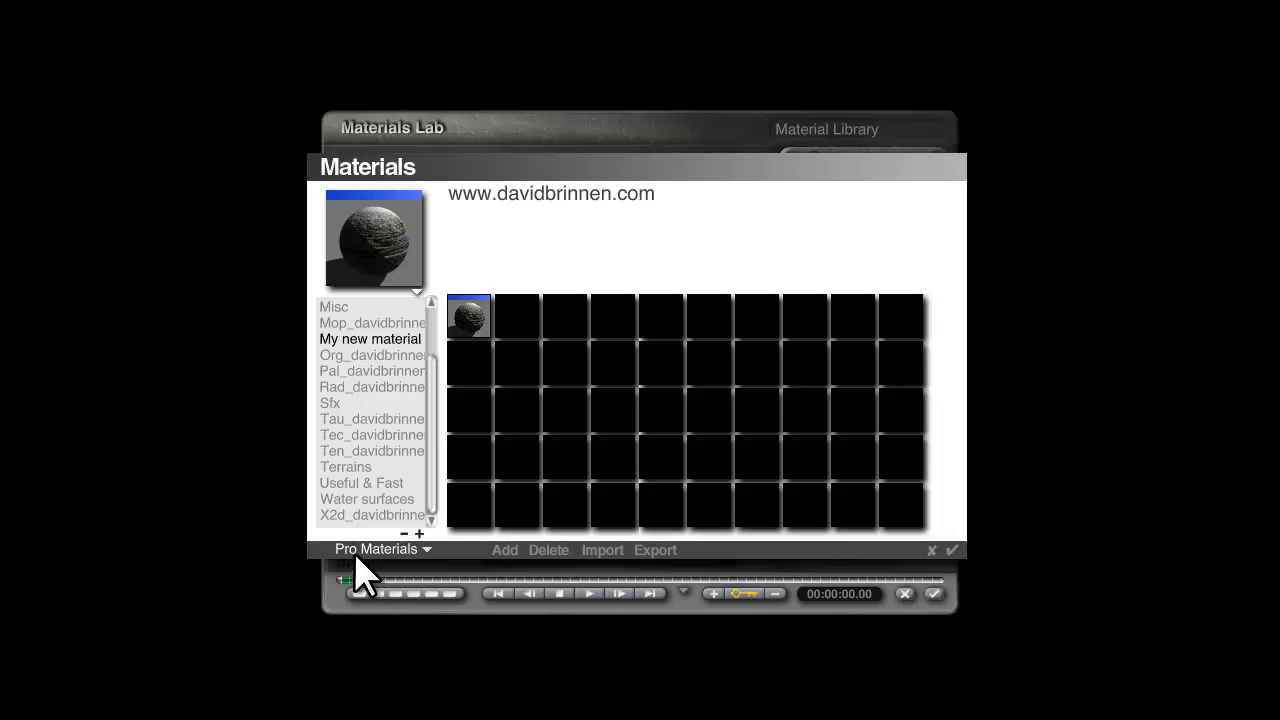
pyautogui.click(410, 548)
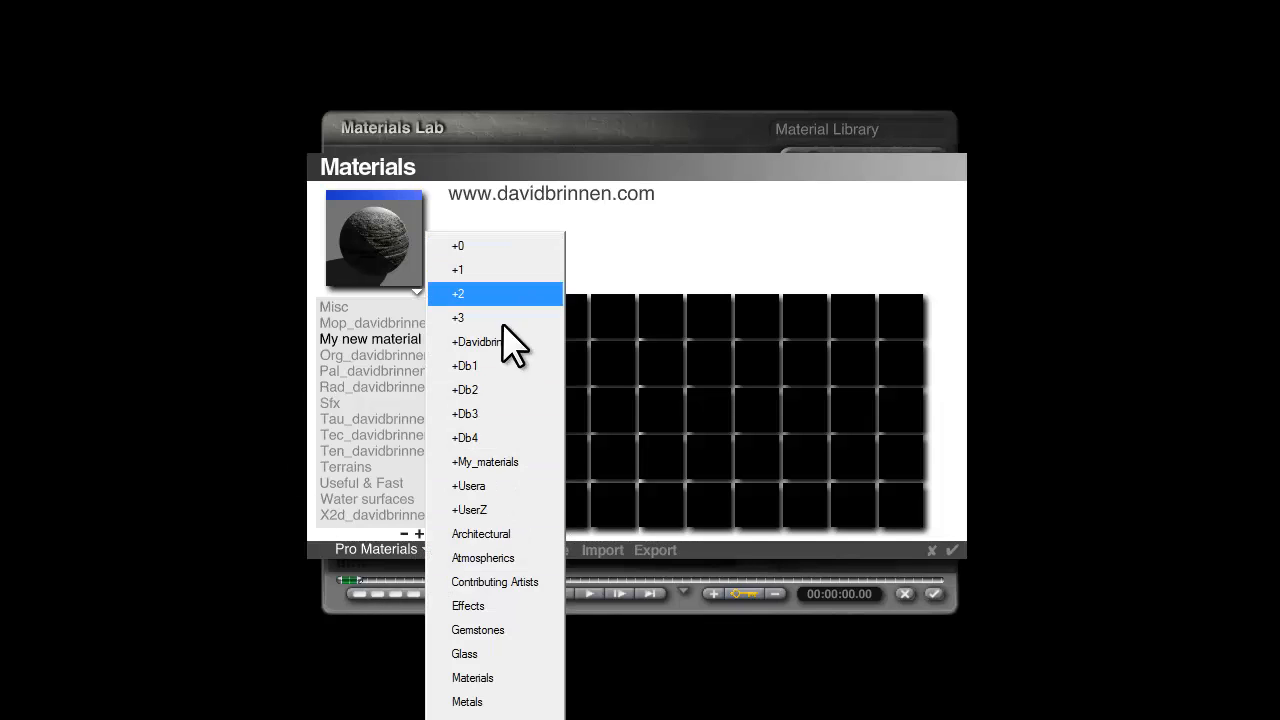
pyautogui.click(504, 245)
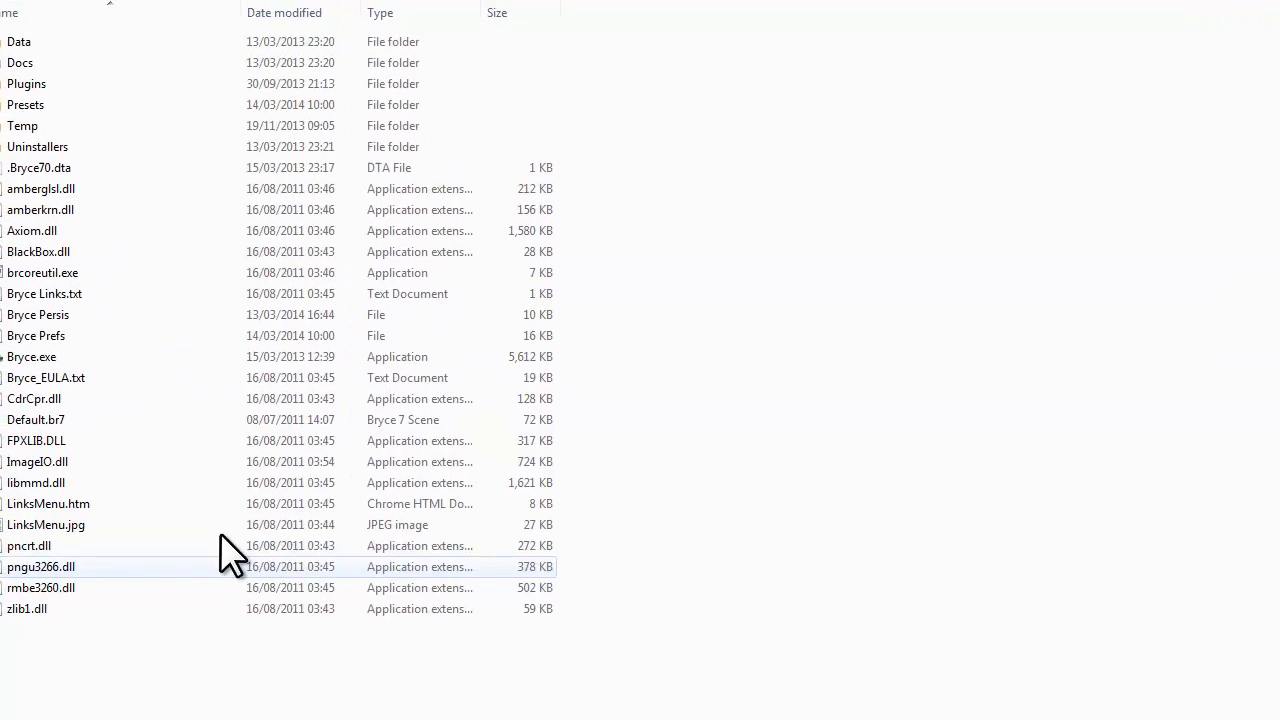
# Examine the material category files stored in the Presets folder's Materials subfolder, including those in the +0 folder.
pyautogui.doubleClick(106, 155)
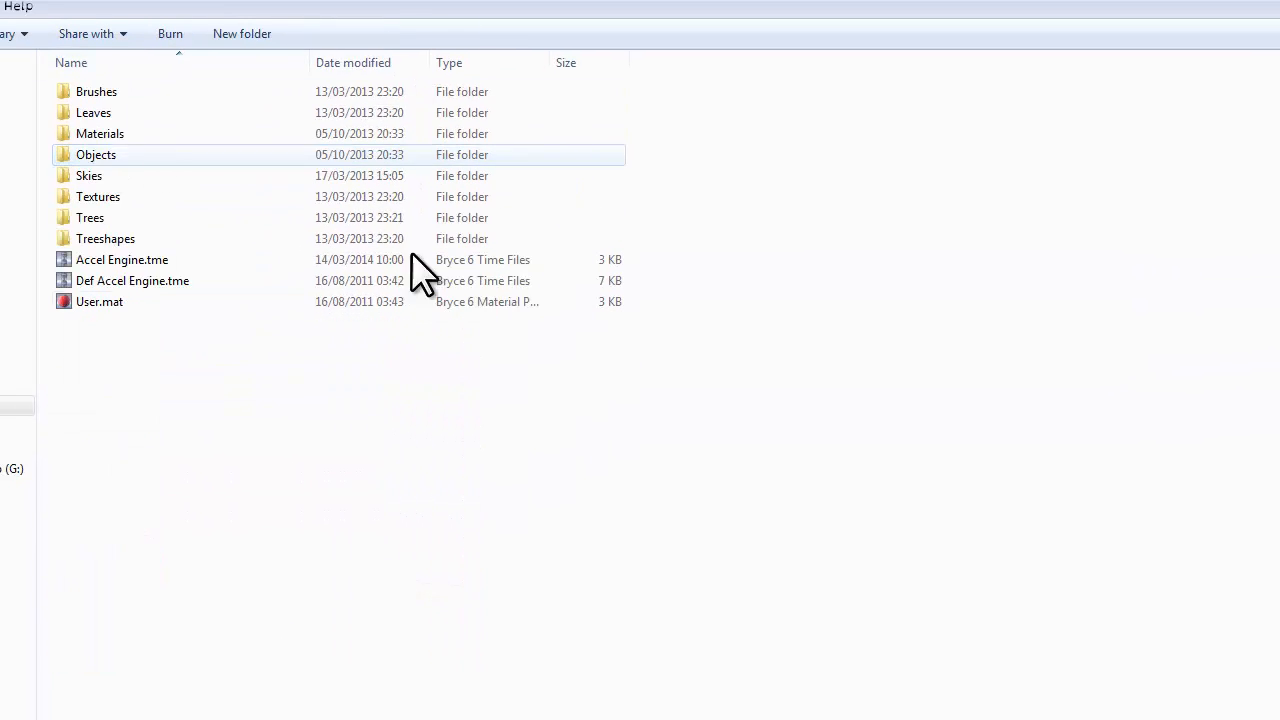
pyautogui.doubleClick(106, 138)
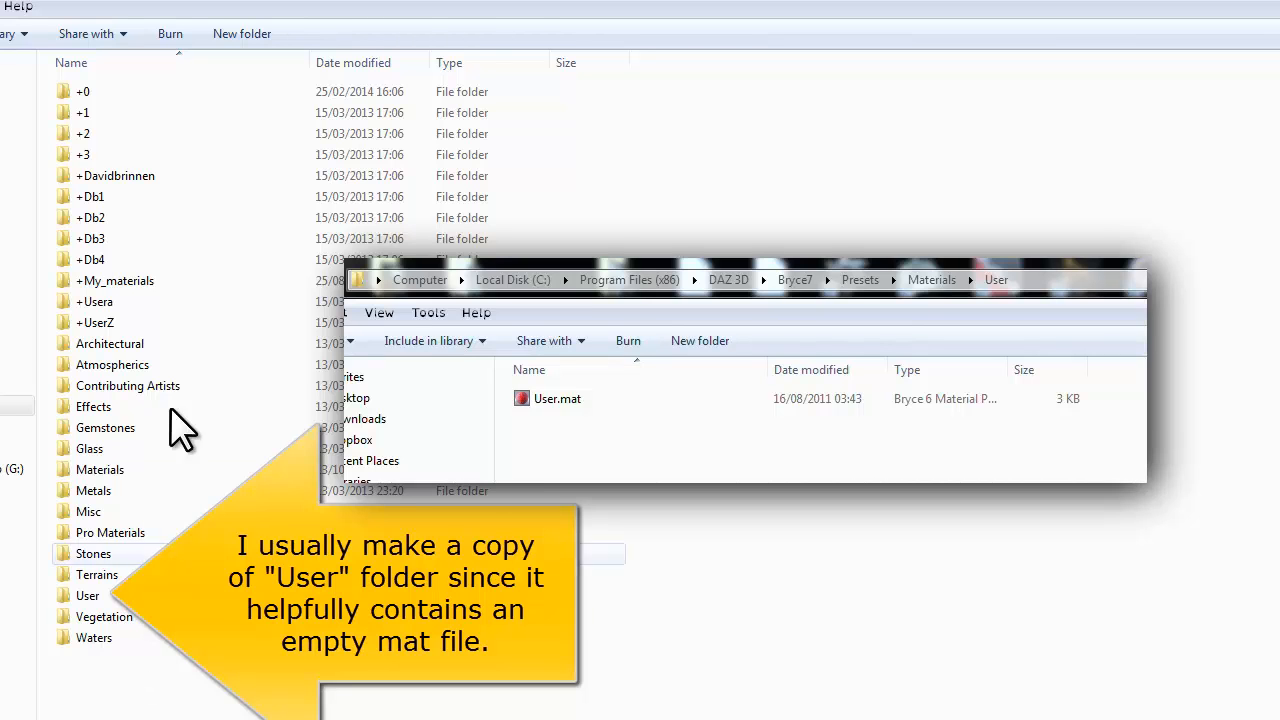
pyautogui.click(70, 93)
pyautogui.doubleClick(70, 92)
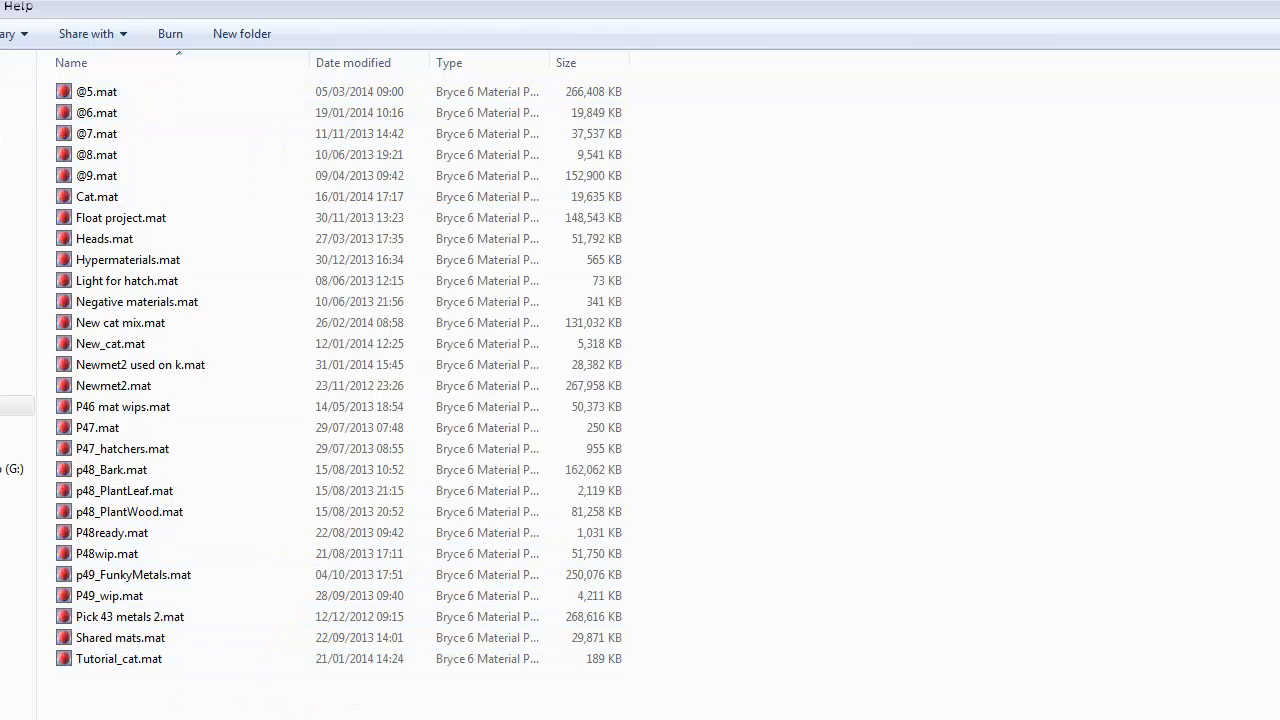
pyautogui.hotkey('alt', 'Left')
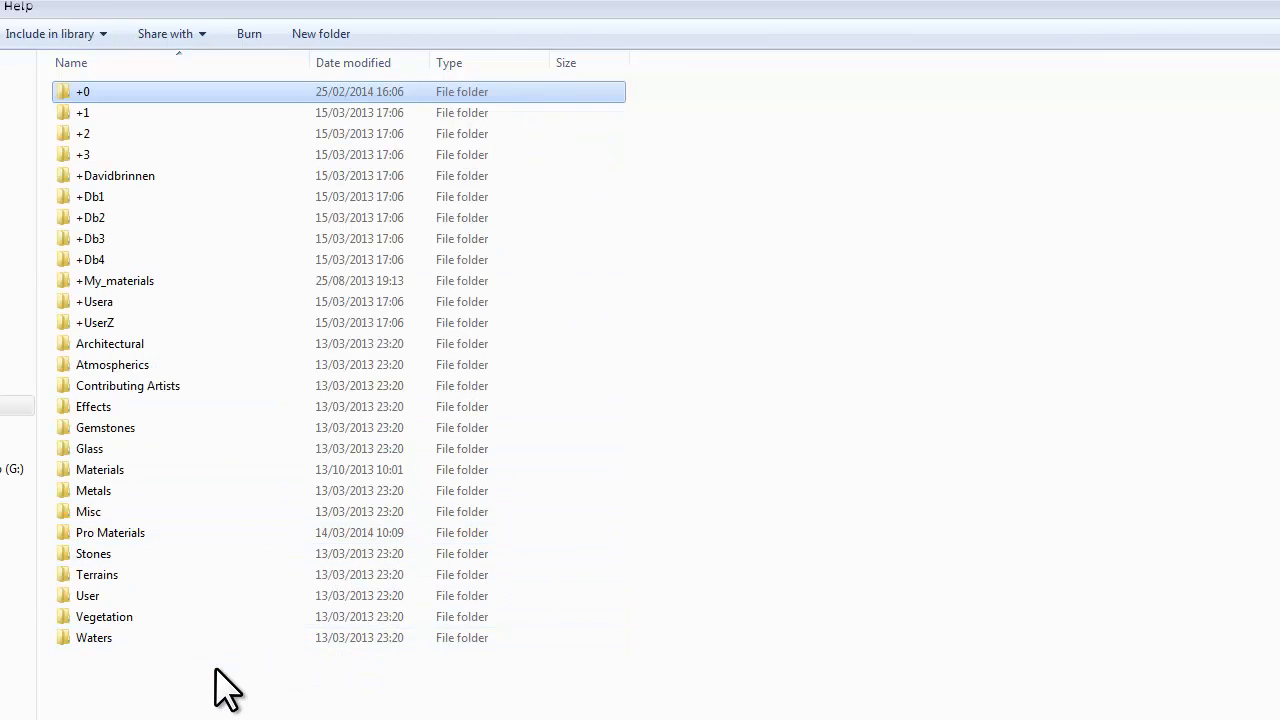
# Examine the texture category files stored in the Installed folder under Presets, Textures.
pyautogui.press('BackSpace')
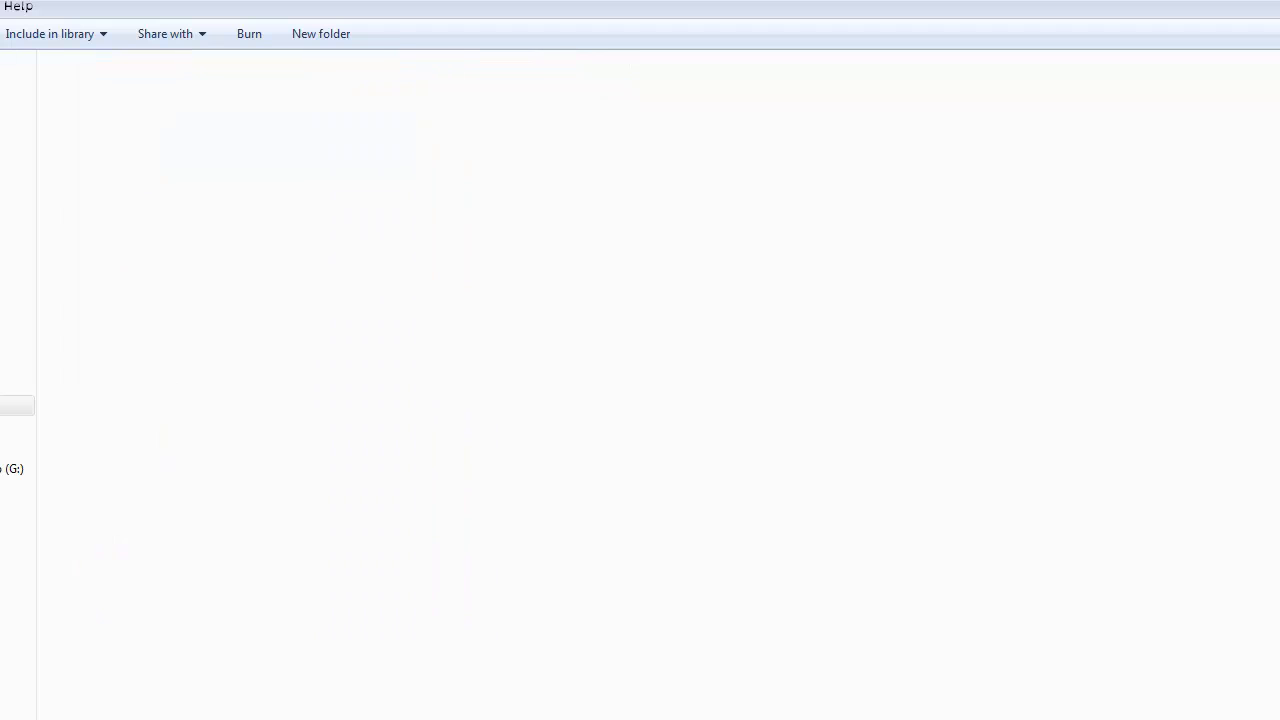
pyautogui.doubleClick(116, 198)
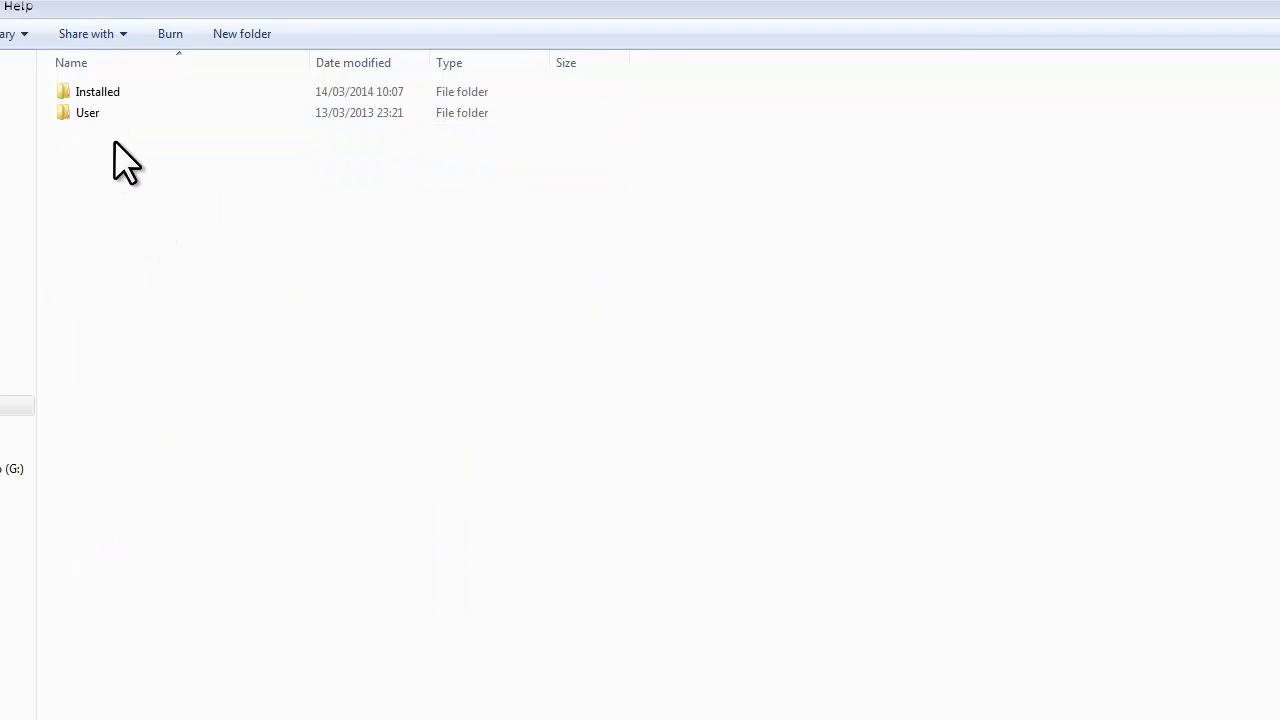
pyautogui.doubleClick(93, 93)
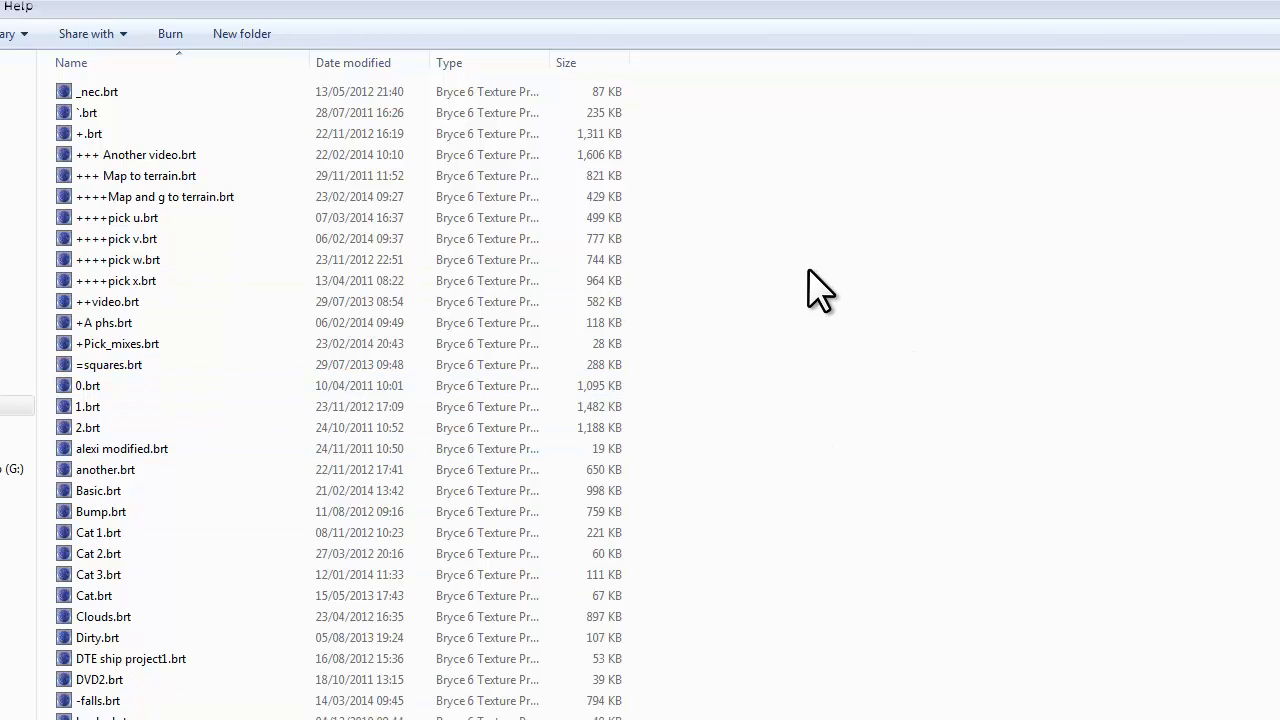
pyautogui.hotkey('alt', 'Left')
pyautogui.hotkey('alt', 'Left')
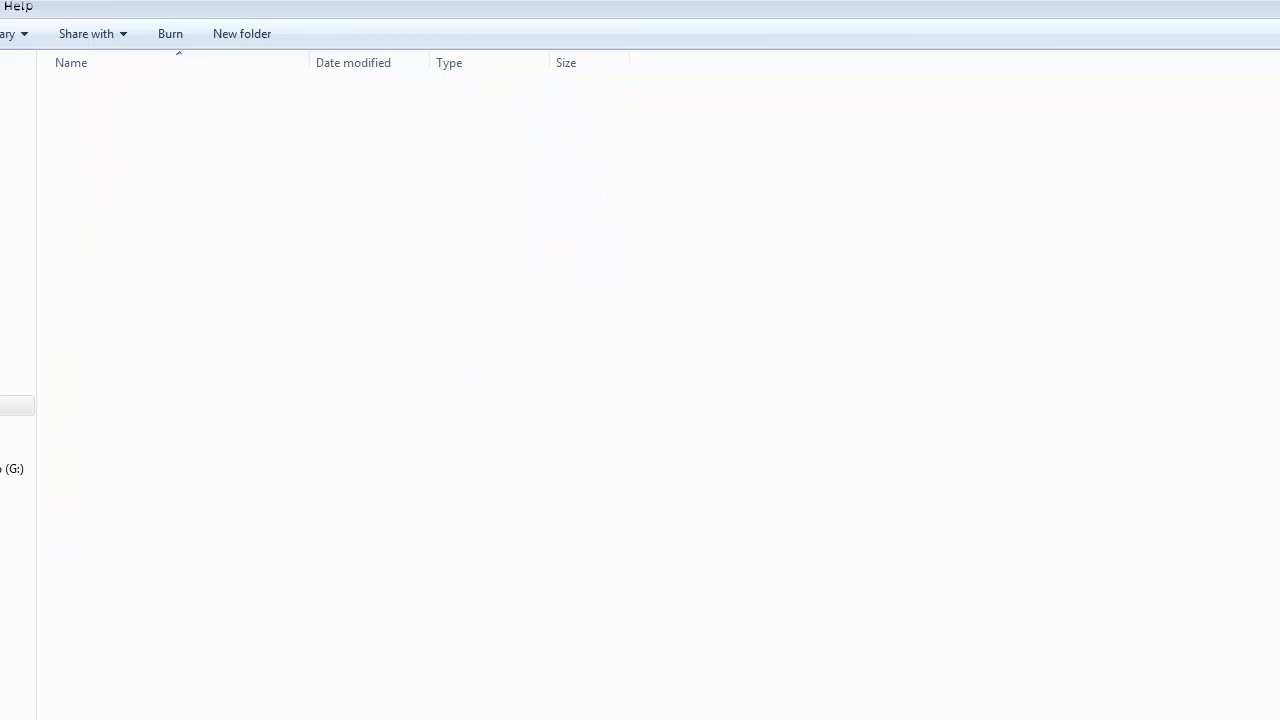
# Switch back to Bryce and view the material saved in the My new material cat category, leaving the material unchanged.
pyautogui.hotkey('alt', 'Tab')
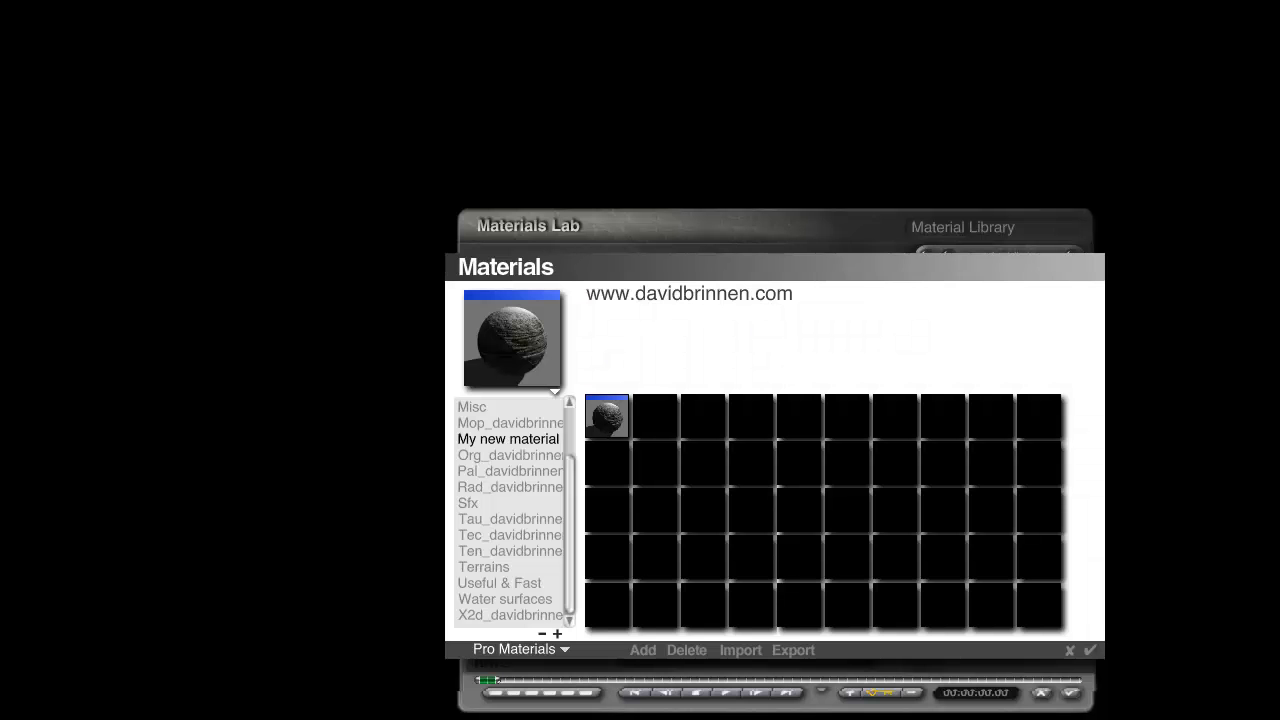
pyautogui.click(1069, 651)
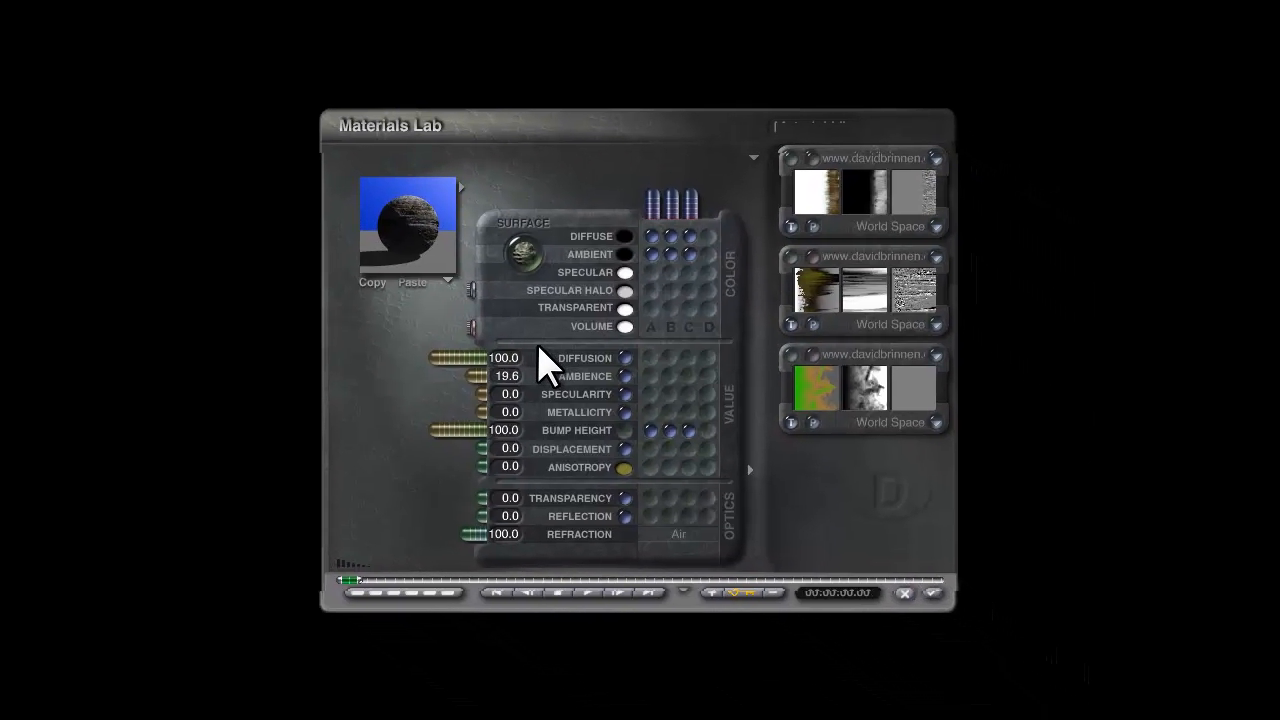
pyautogui.click(459, 186)
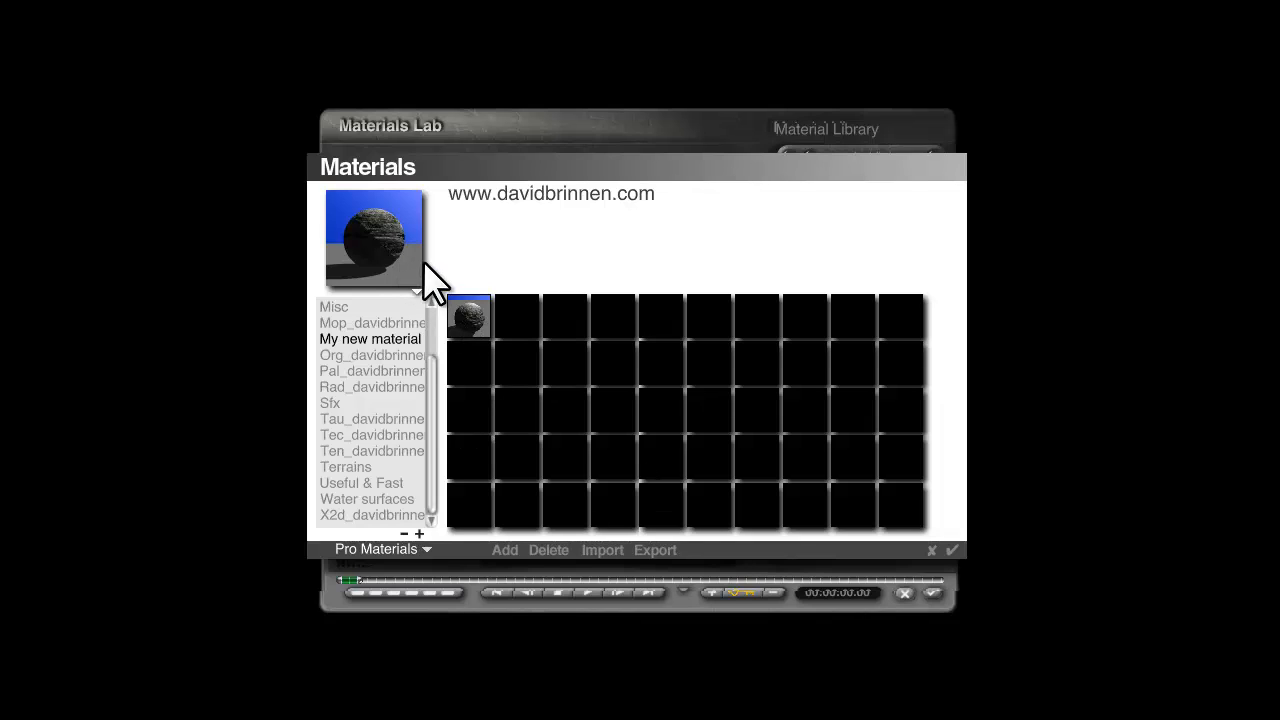
pyautogui.click(952, 550)
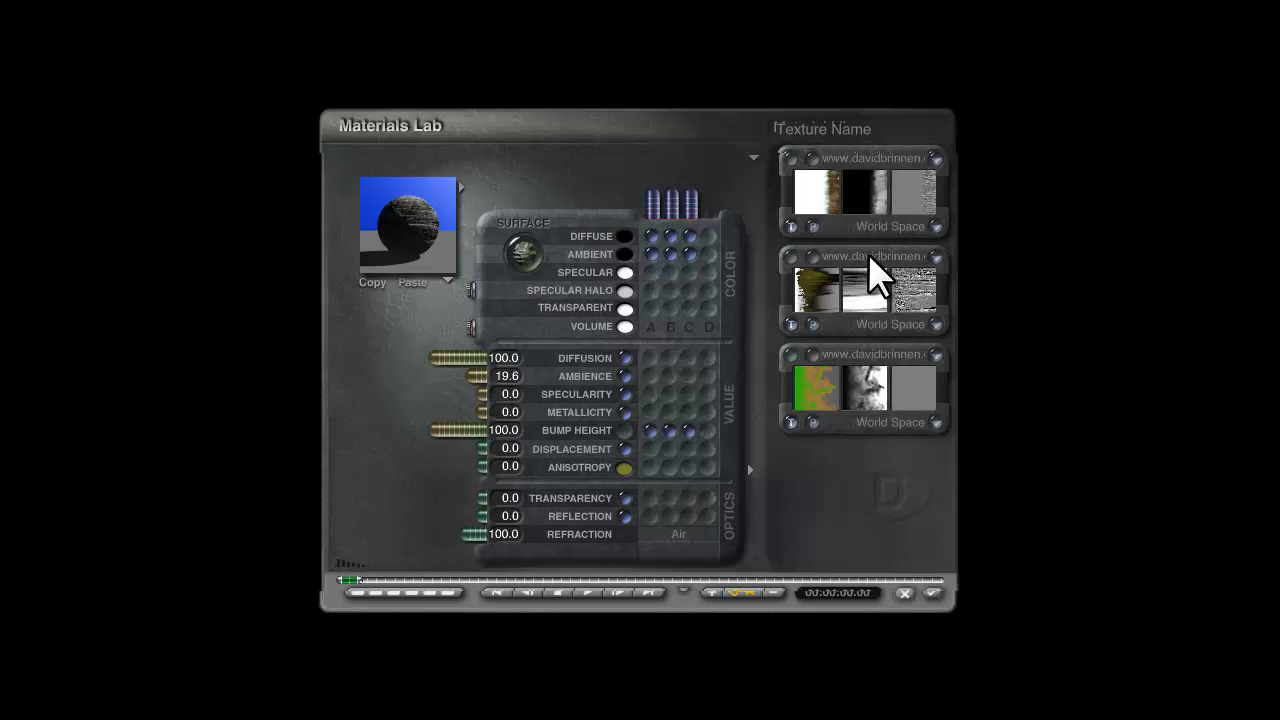
# Save the material's first texture as a preset in the My cat for textures category.
pyautogui.click(858, 157)
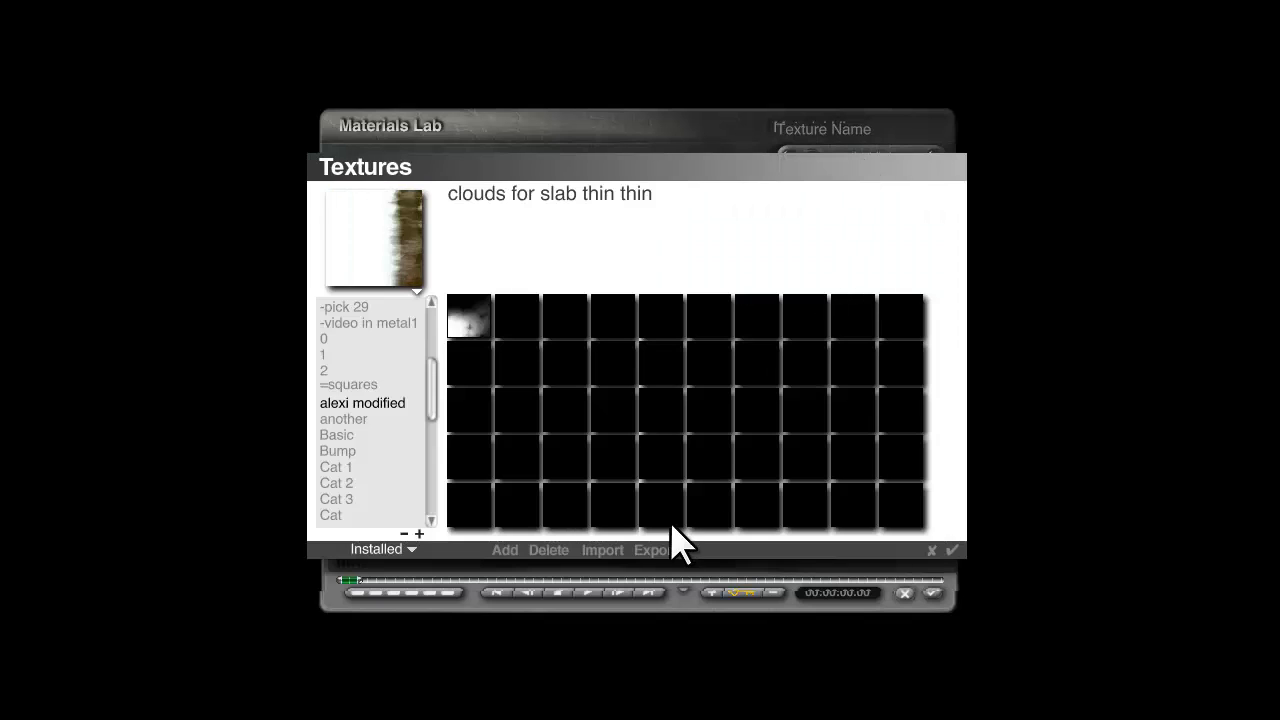
pyautogui.moveTo(440, 395); pyautogui.dragTo(437, 514)
pyautogui.click(413, 389)
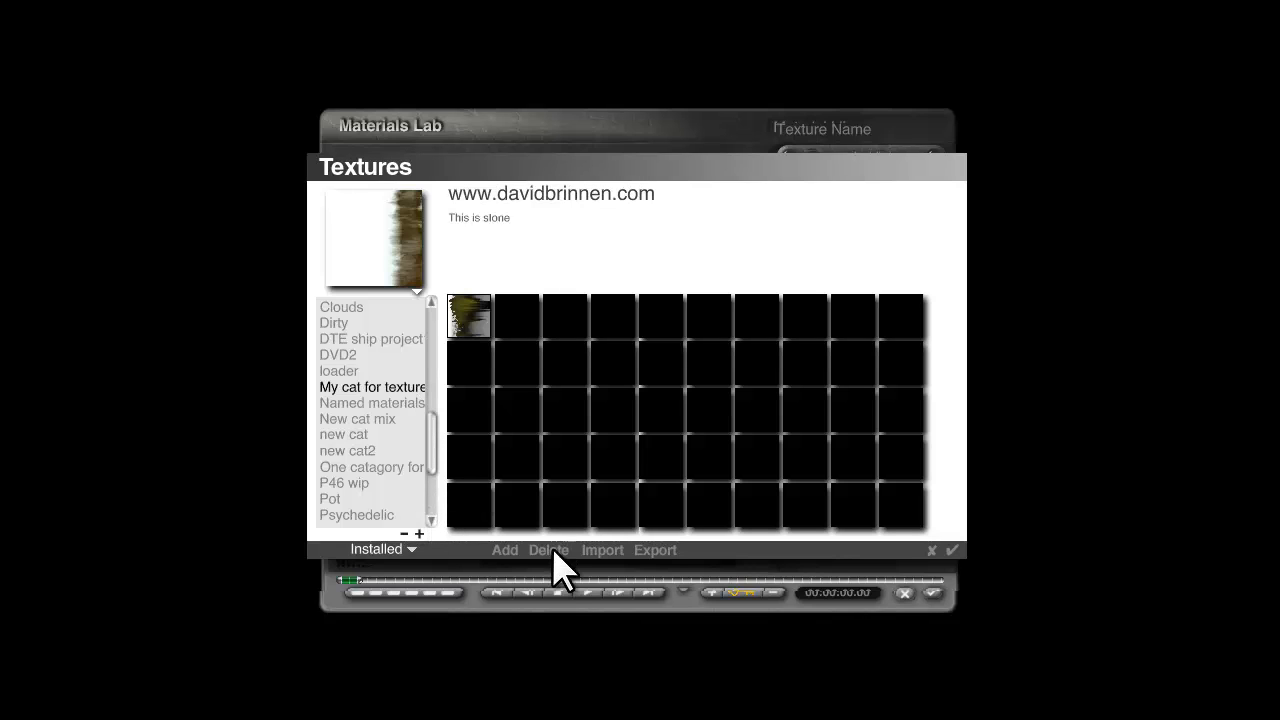
pyautogui.click(504, 550)
pyautogui.click(791, 434)
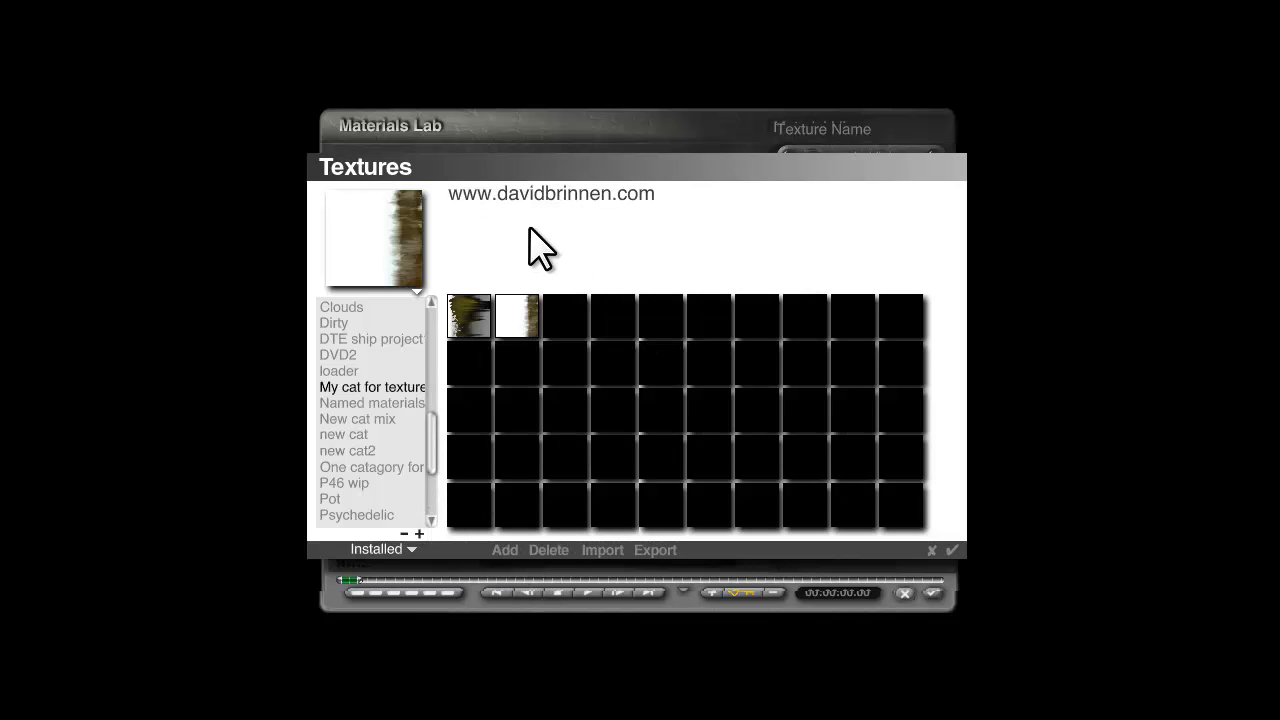
pyautogui.click(953, 550)
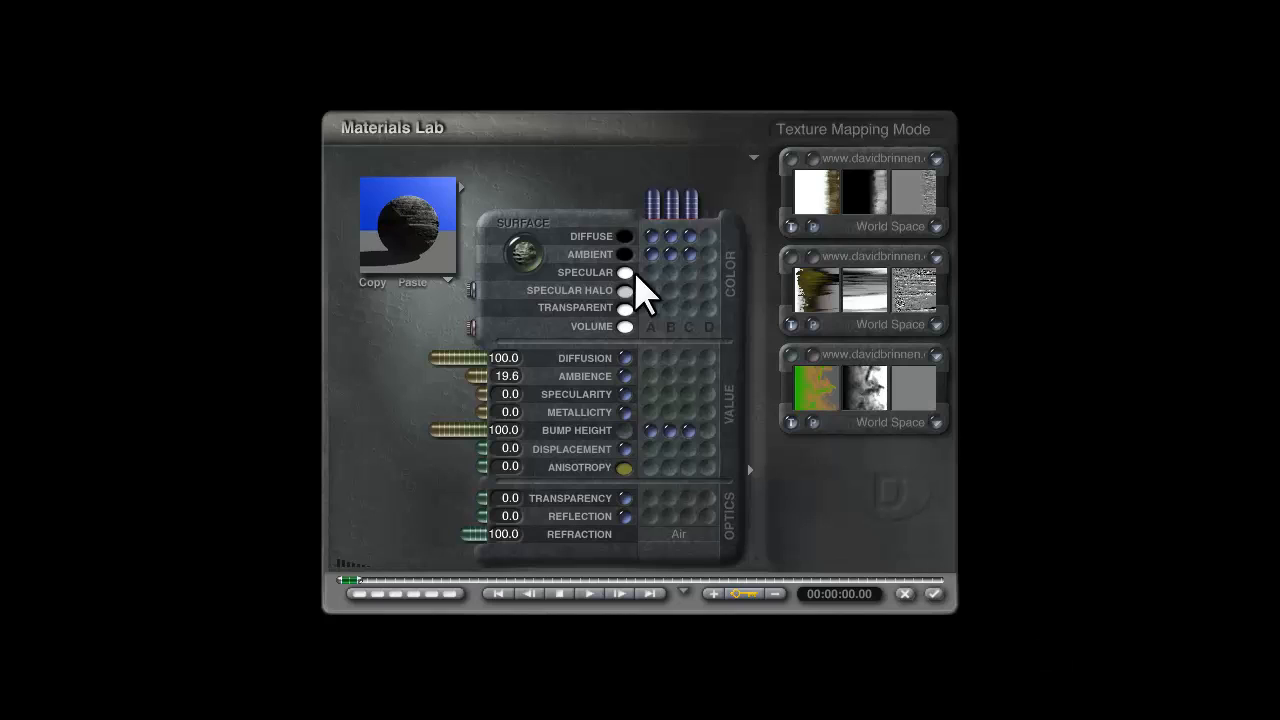
# Load the Mountain Lake High Altitude material from the Lpac1 category of Pro Materials onto the group.
pyautogui.click(455, 195)
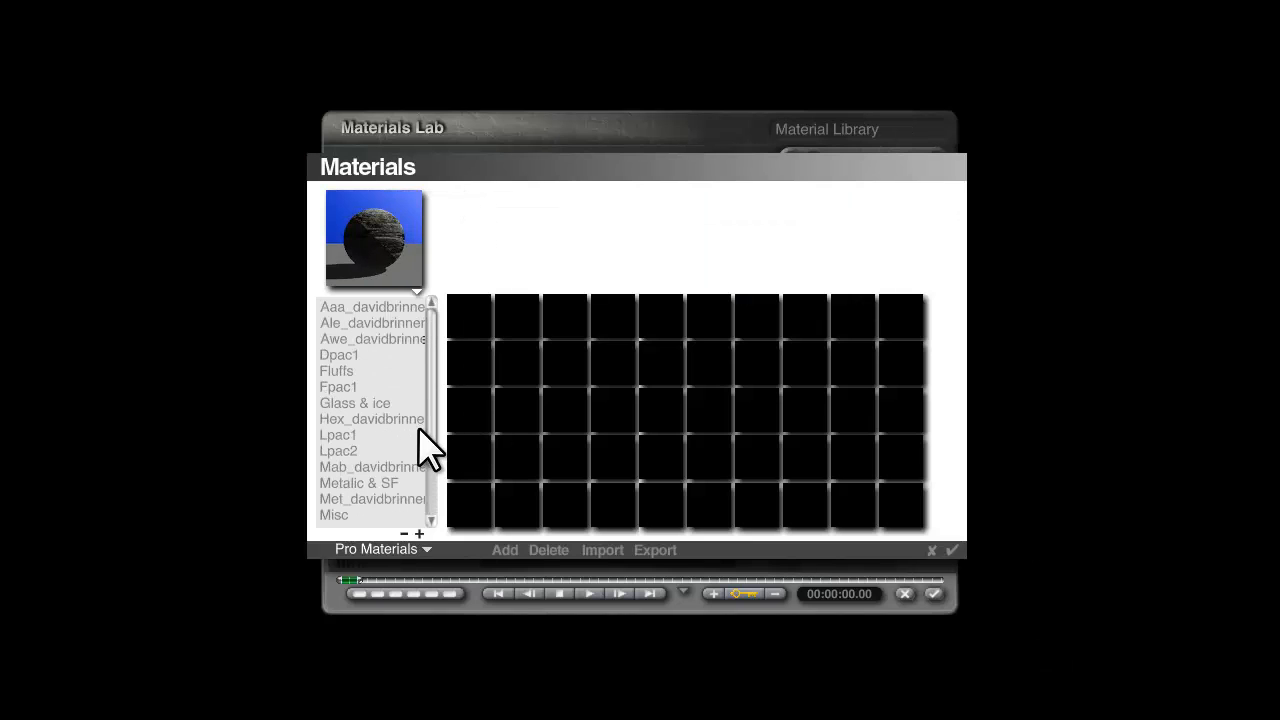
pyautogui.click(345, 437)
pyautogui.click(752, 422)
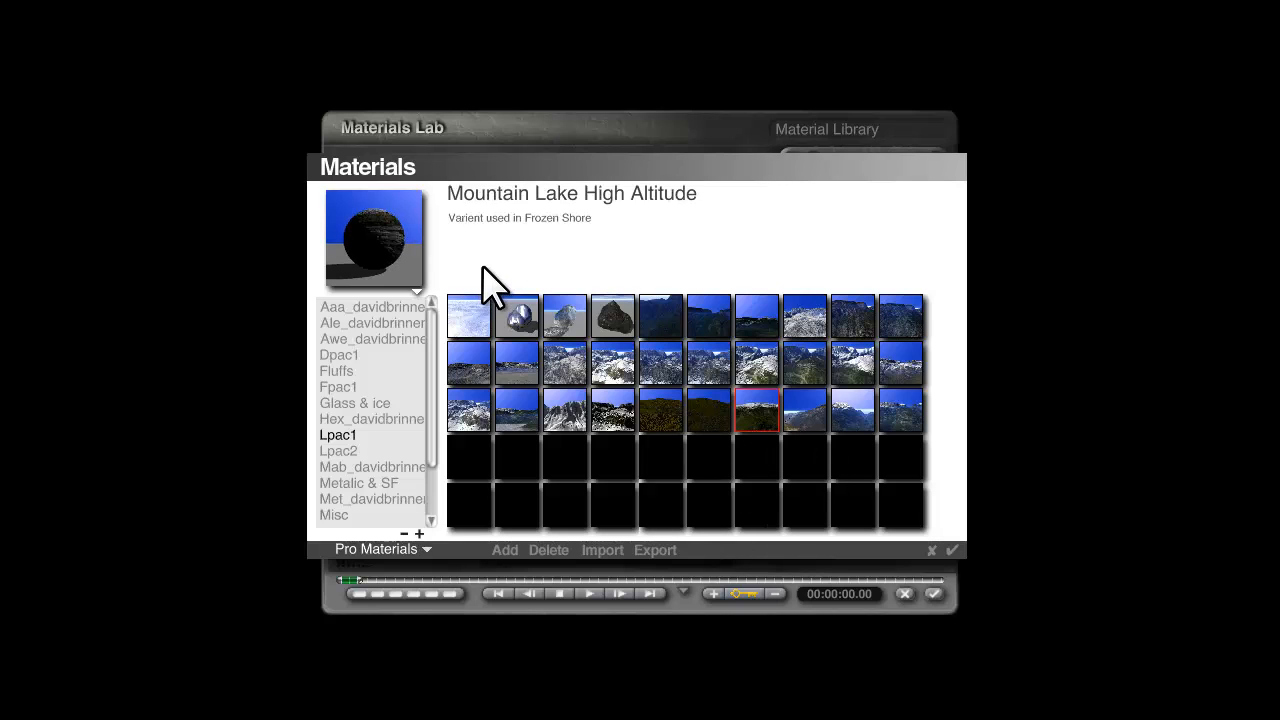
pyautogui.click(953, 551)
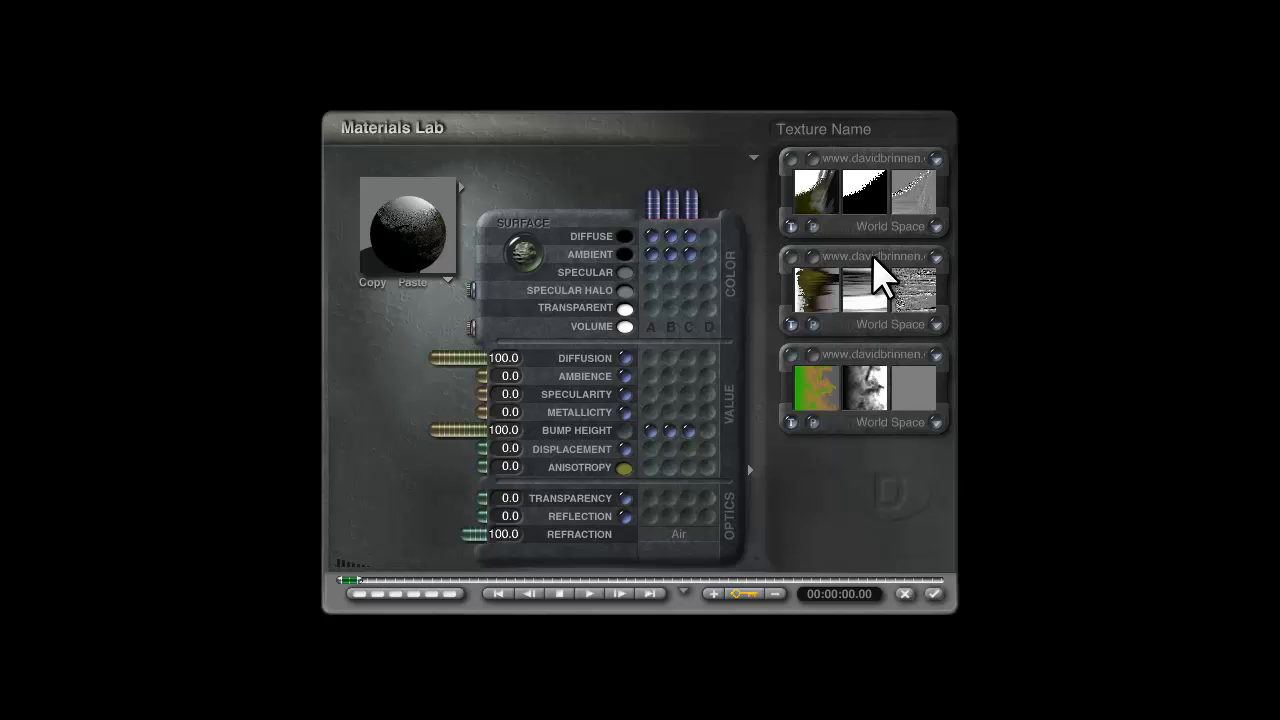
# Replace the material's second texture with the saved white-and-brown texture from My cat for textures and render the scene.
pyautogui.click(868, 286)
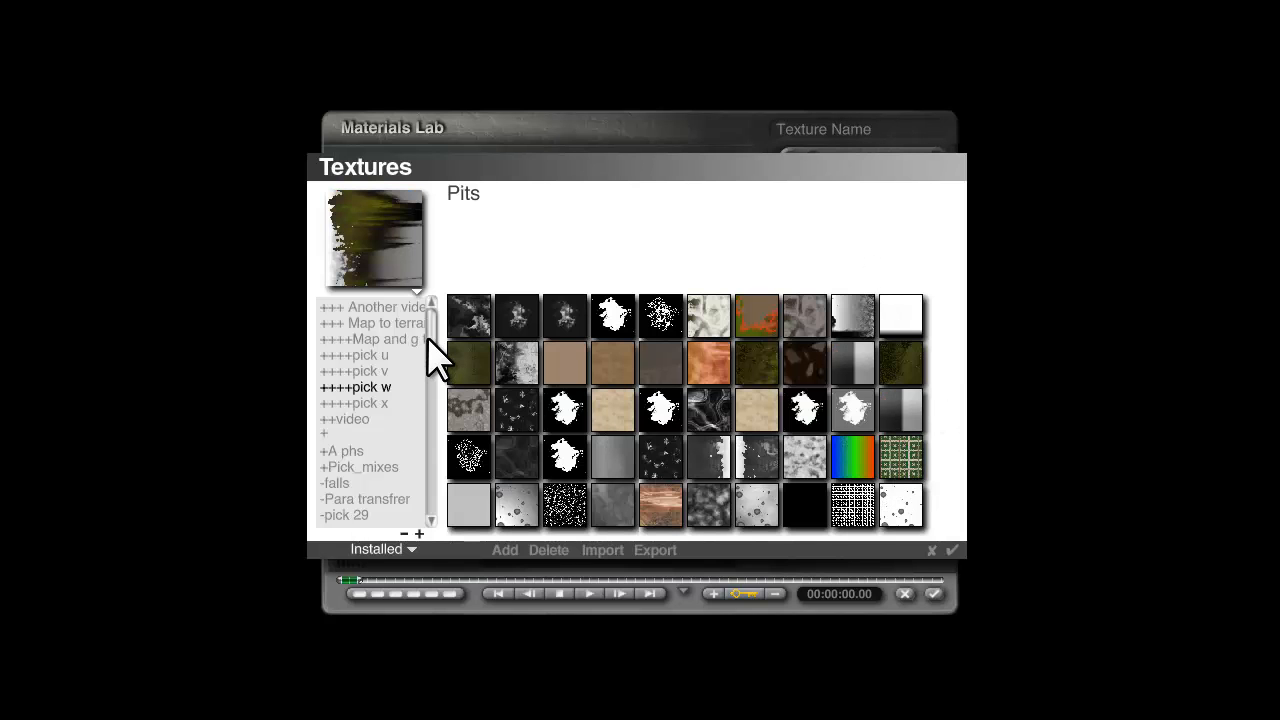
pyautogui.moveTo(428, 340); pyautogui.dragTo(414, 451)
pyautogui.click(403, 435)
pyautogui.click(516, 336)
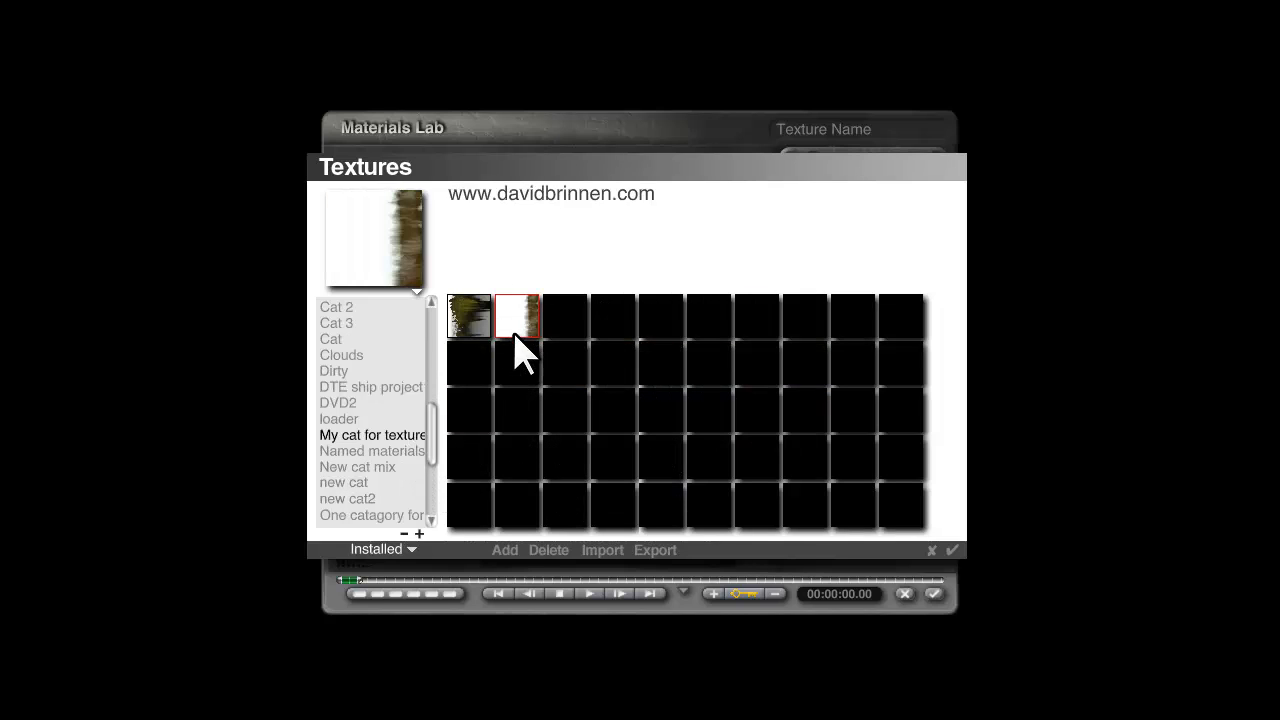
pyautogui.click(952, 550)
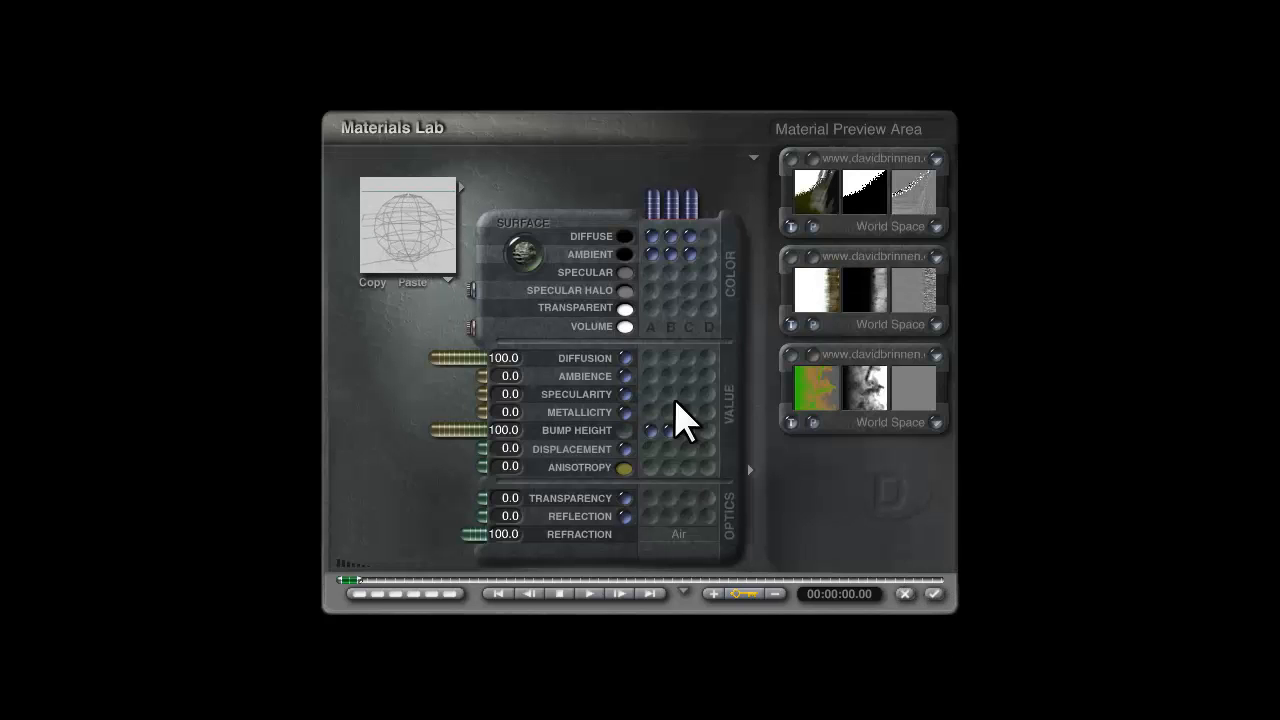
pyautogui.click(933, 594)
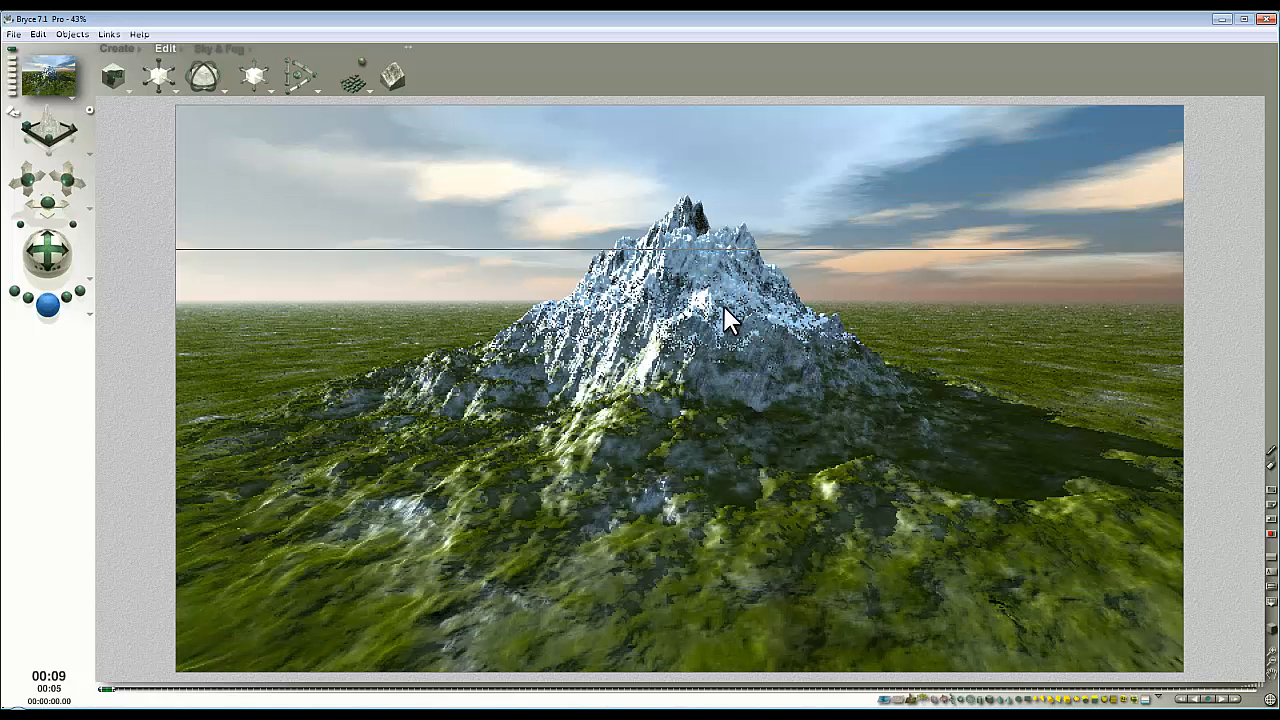
# Replace the second texture of the group's material with the saved stone texture from My cat for textures.
pyautogui.click(755, 315)
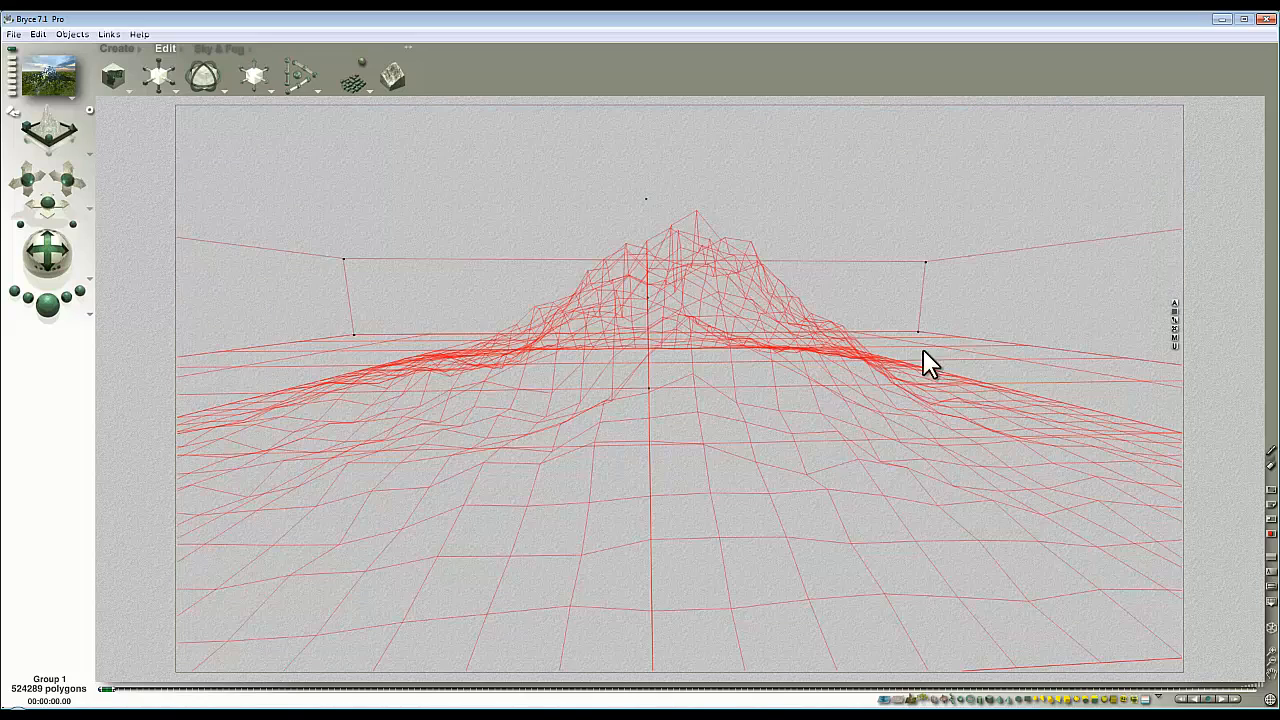
pyautogui.click(1175, 338)
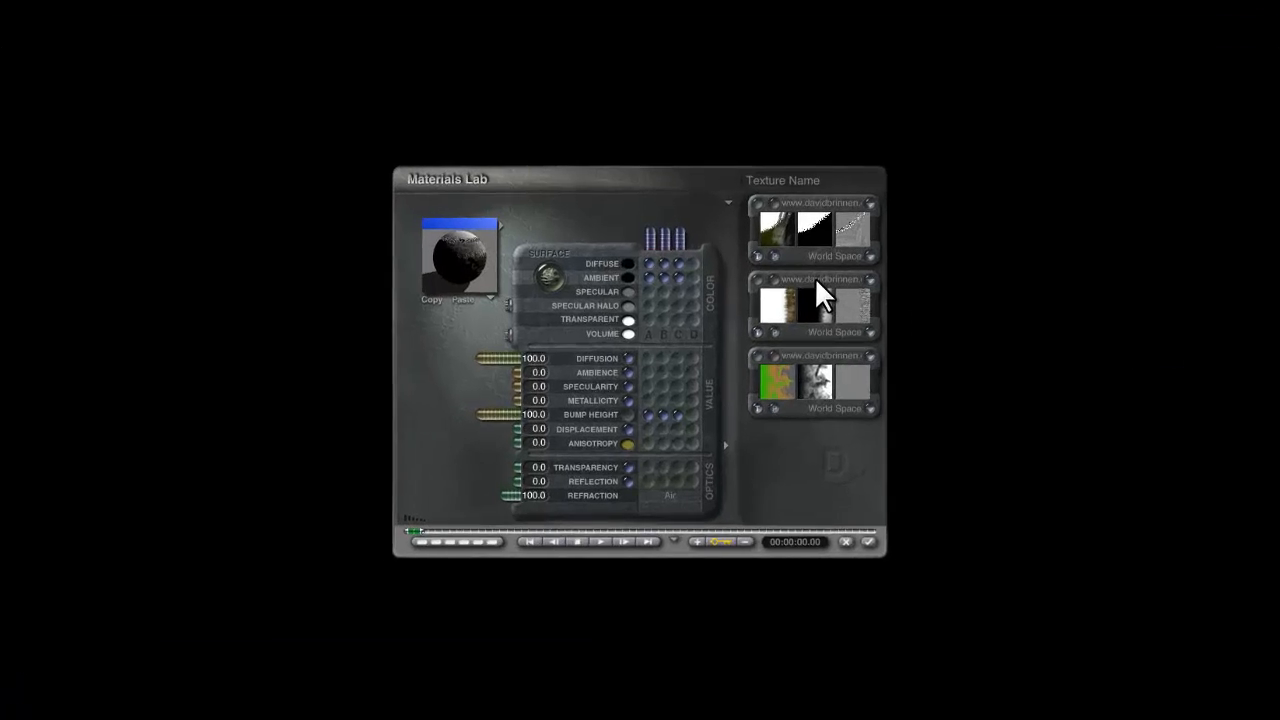
pyautogui.click(838, 410)
pyautogui.click(466, 330)
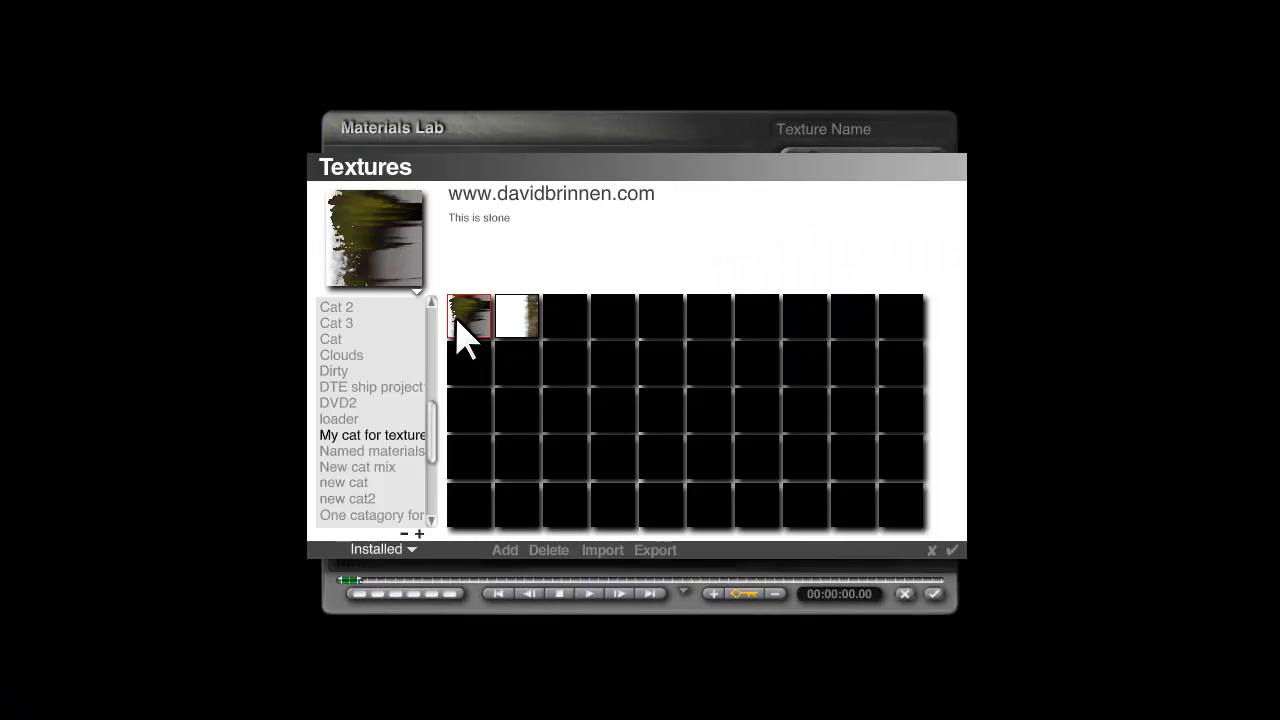
pyautogui.click(952, 550)
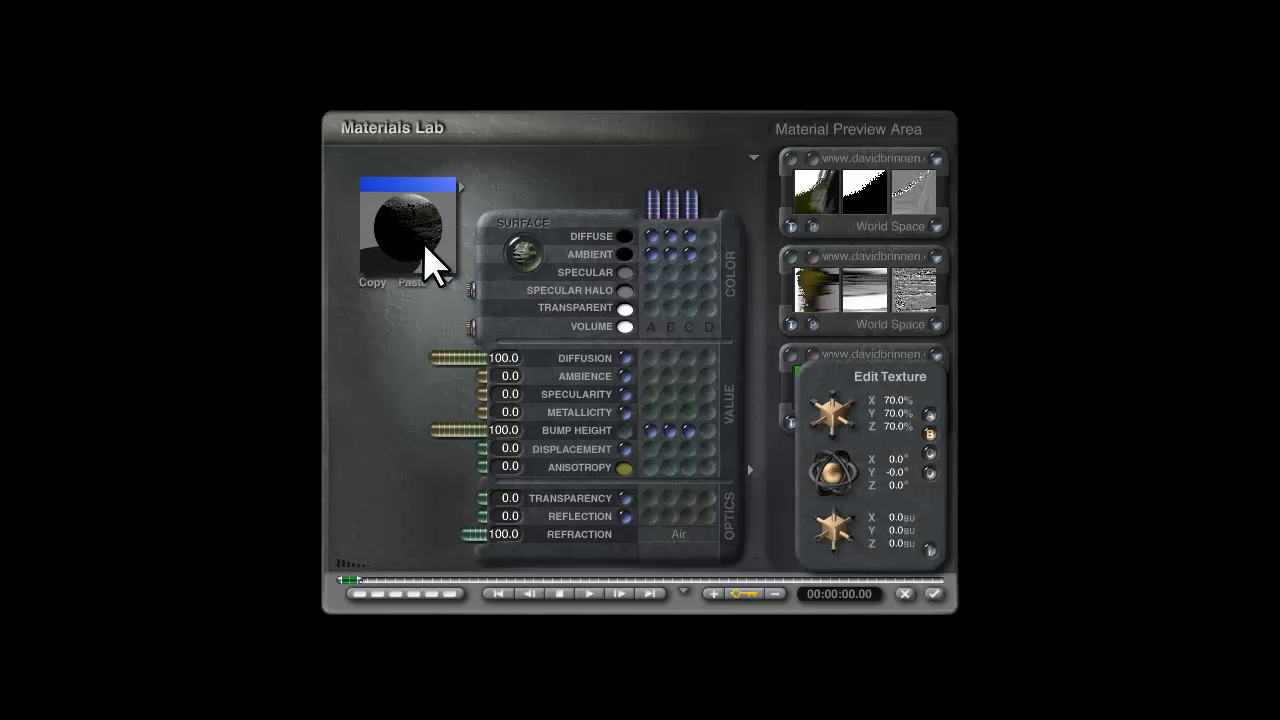
# Reduce the second texture's scale to 36% on X, Y and Z and render the scene.
pyautogui.moveTo(836, 430); pyautogui.dragTo(543, 363)
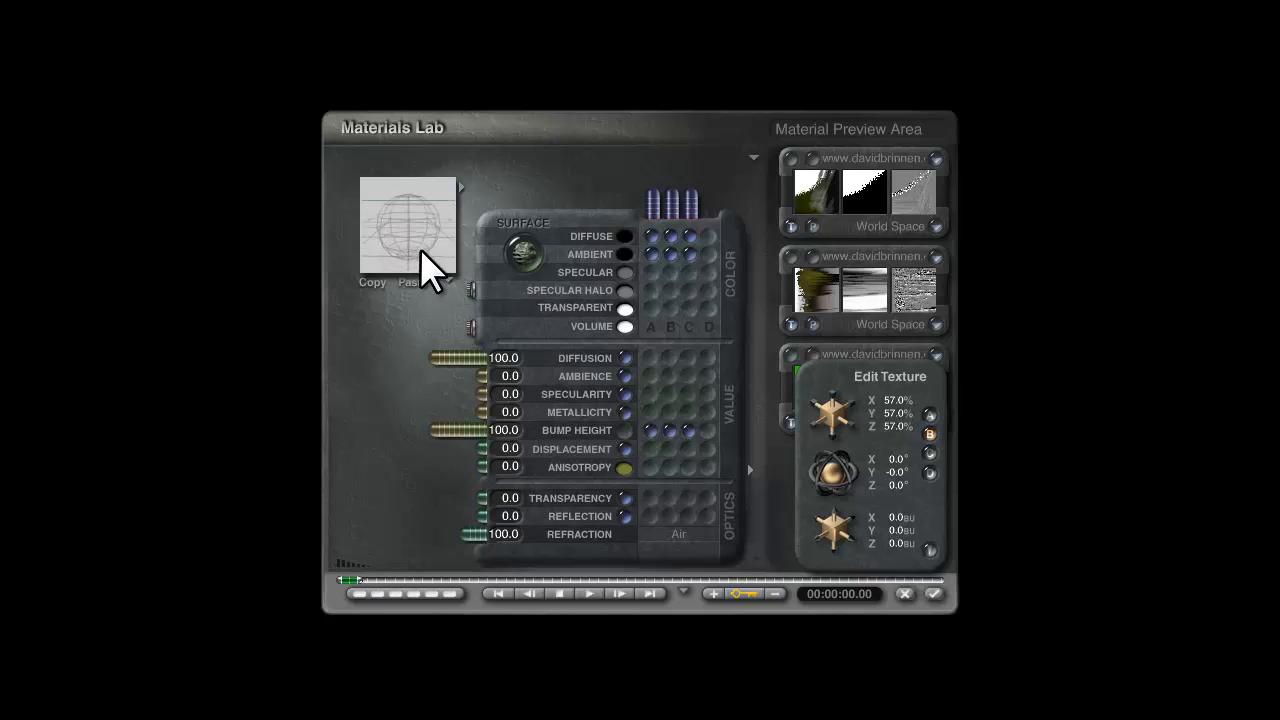
pyautogui.moveTo(840, 432); pyautogui.dragTo(663, 371)
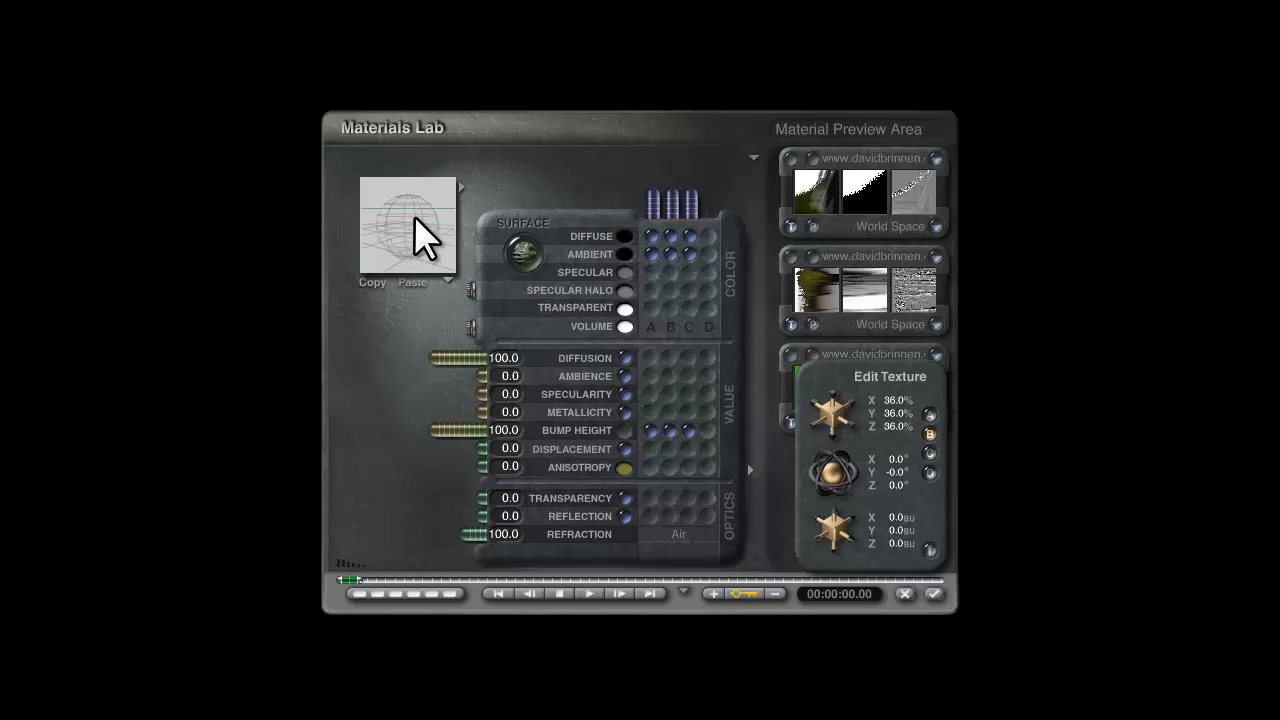
pyautogui.click(933, 594)
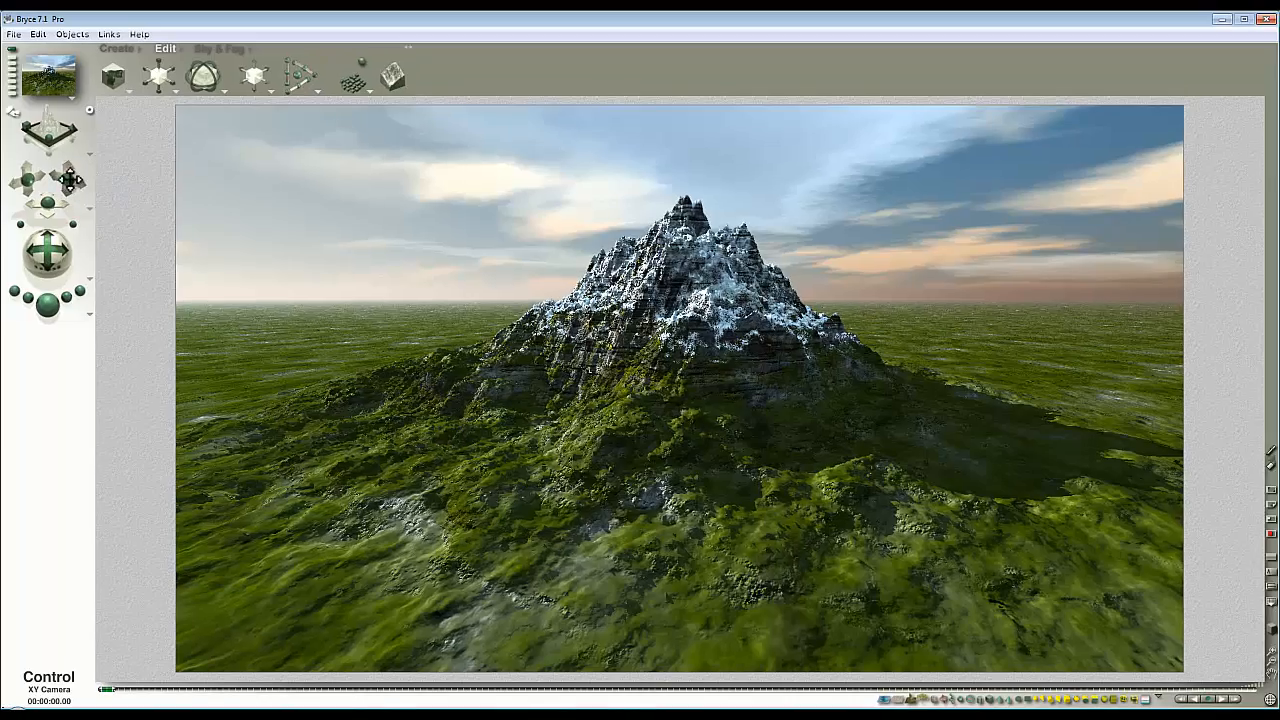
# Lower the camera and tilt it upward for a view of the mountain from nearer the ground, and render the scene.
pyautogui.moveTo(70, 180); pyautogui.dragTo(67, 189)
pyautogui.moveTo(51, 256); pyautogui.dragTo(48, 270)
pyautogui.click(45, 300)
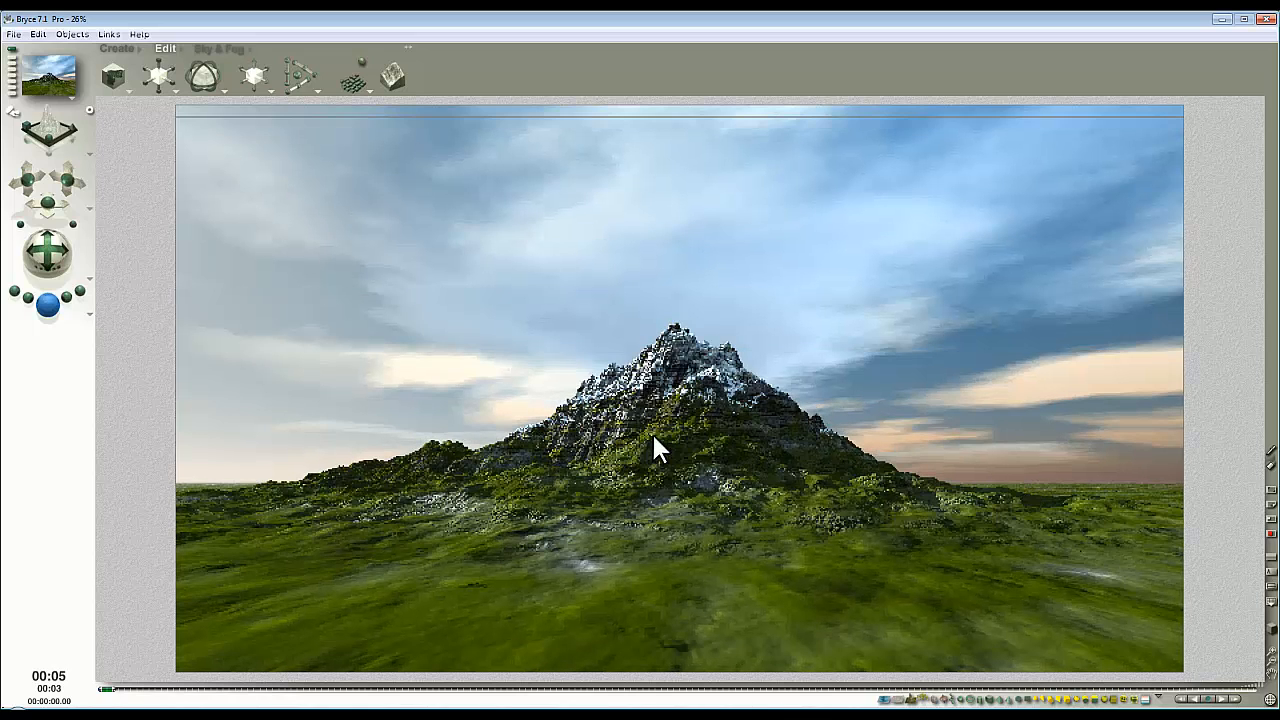
# Enlarge the terrain group in top view, move it farther from the camera, and render it from the camera view.
pyautogui.click(739, 470)
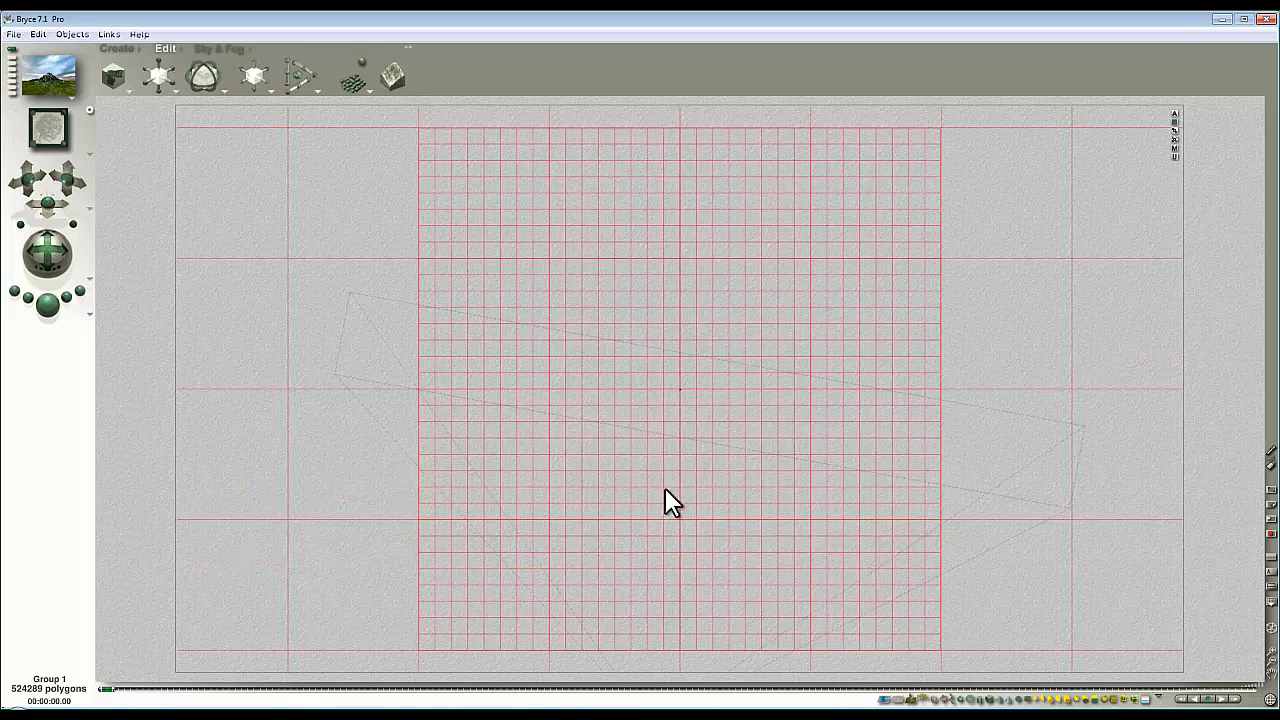
pyautogui.press('2')
pyautogui.click(1257, 657)
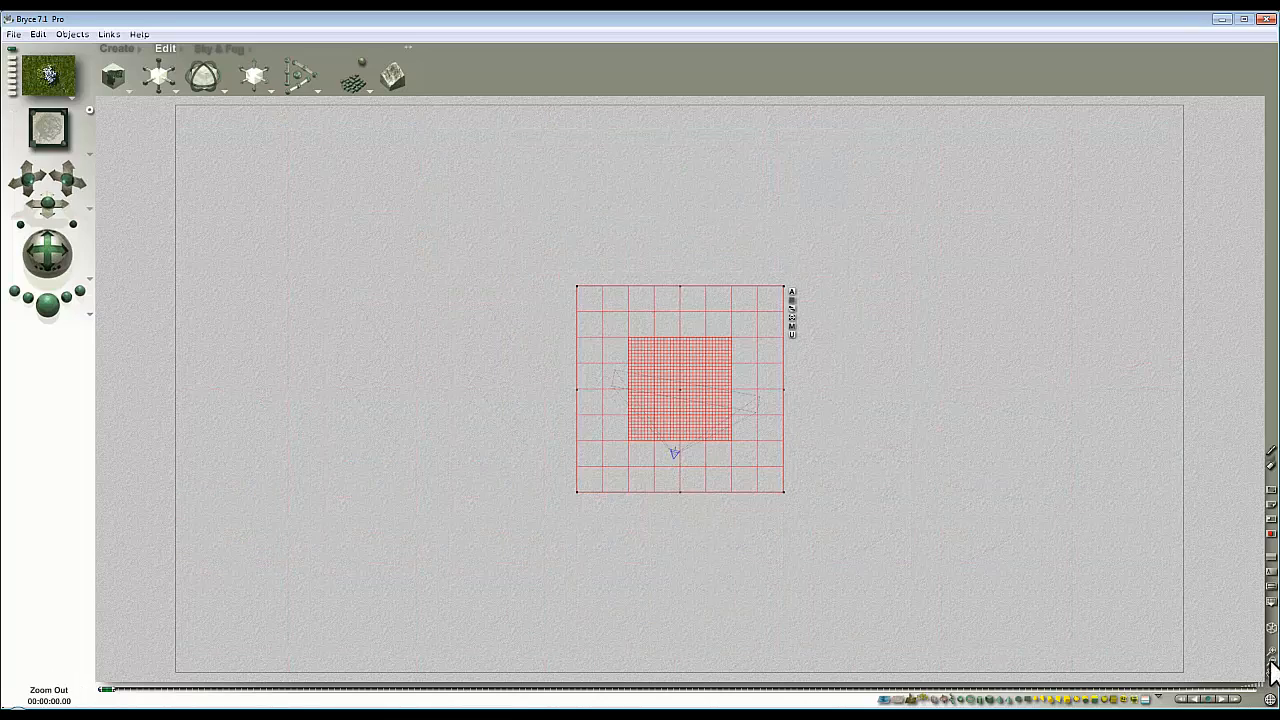
pyautogui.moveTo(164, 80); pyautogui.dragTo(323, 311)
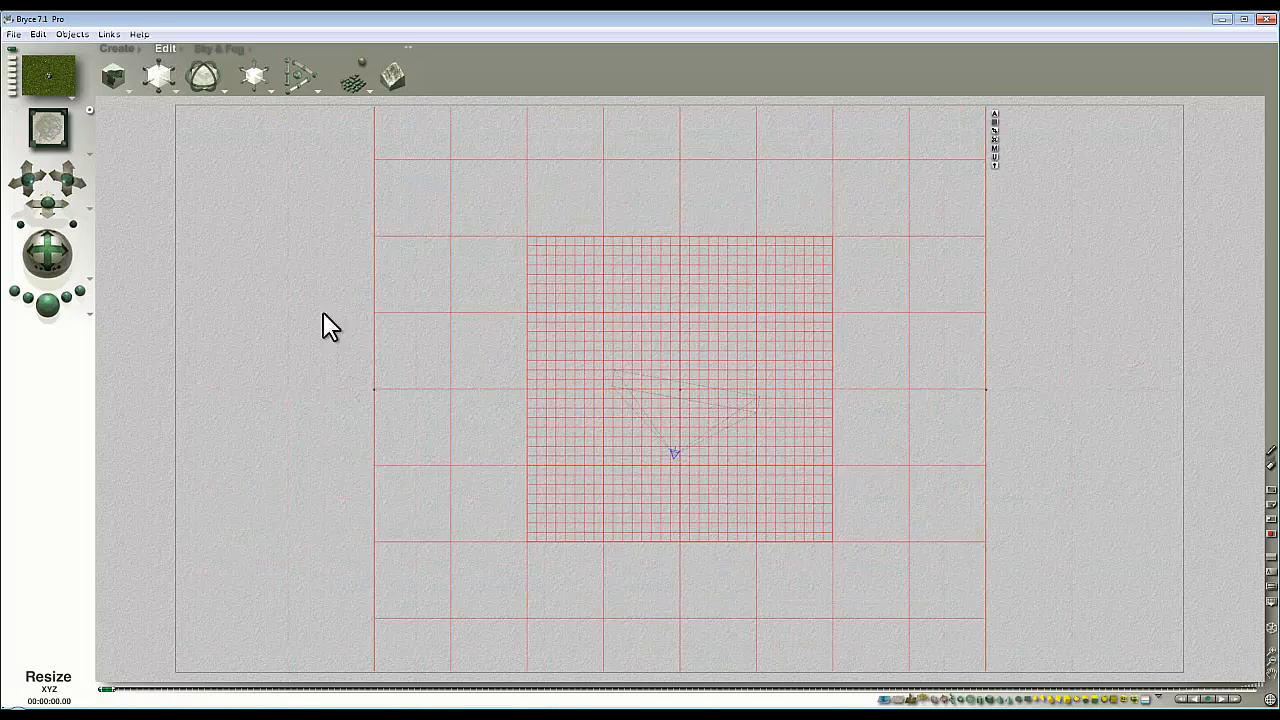
pyautogui.moveTo(653, 534); pyautogui.dragTo(659, 289)
pyautogui.press('1')
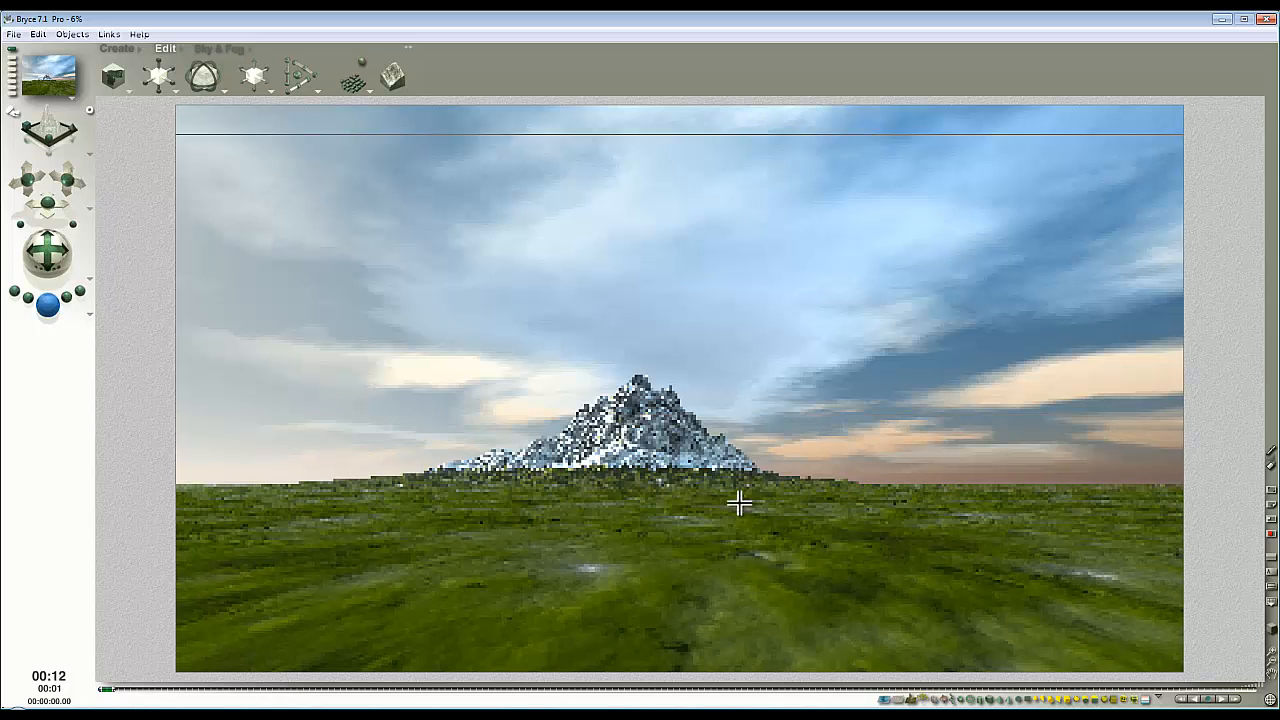
# Render only the area around the mountain to inspect its surface detail, and return to the wireframe view.
pyautogui.moveTo(753, 514); pyautogui.dragTo(537, 368)
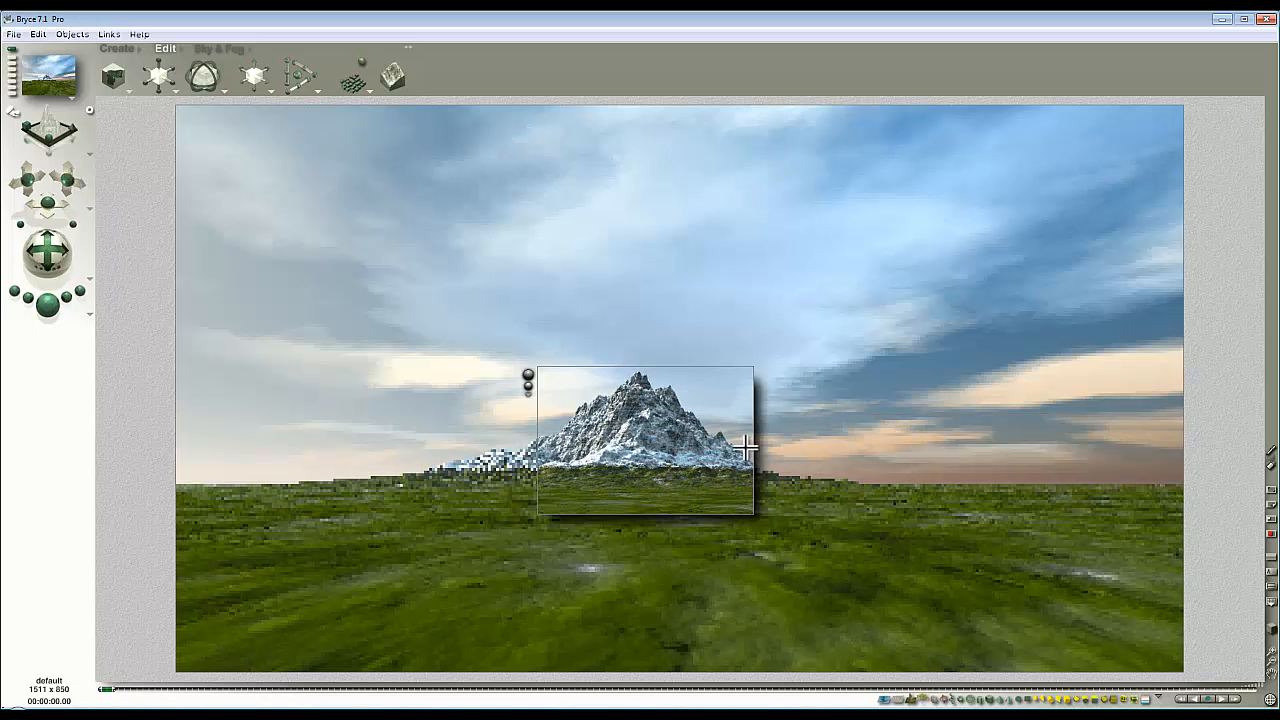
pyautogui.moveTo(912, 518); pyautogui.dragTo(654, 418)
pyautogui.press('Escape')
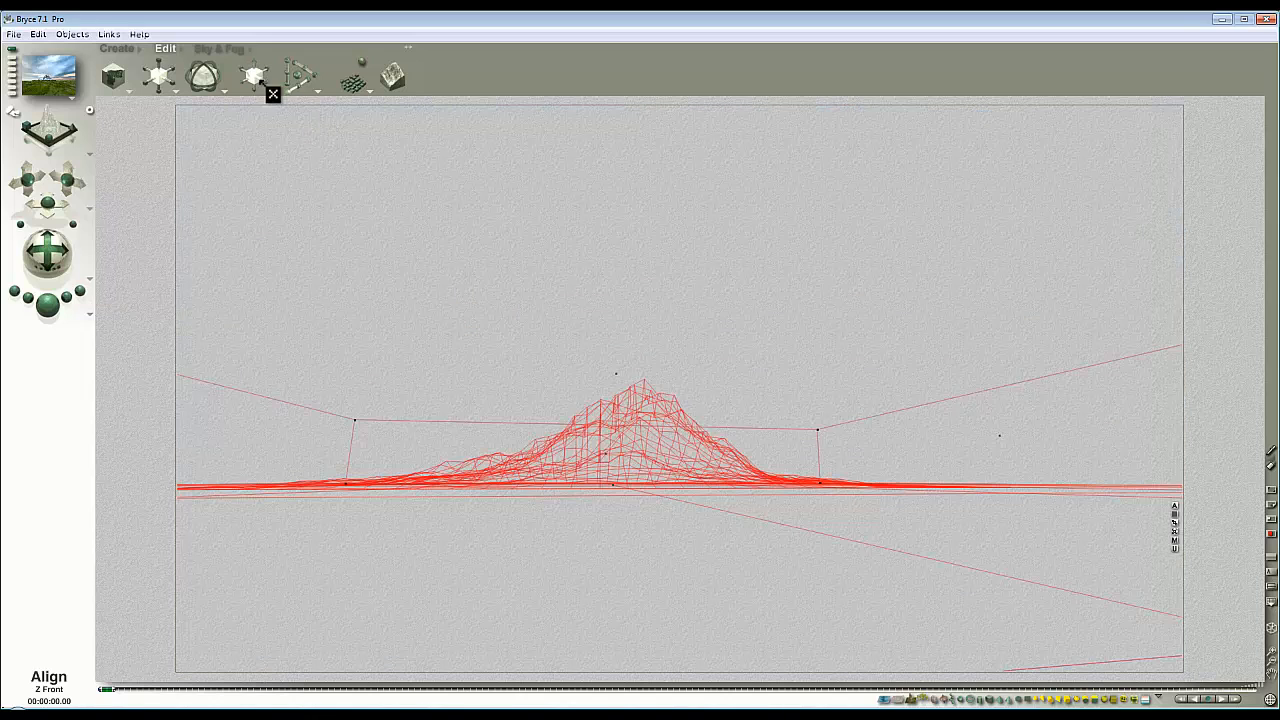
# Raise the camera and tilt it slightly downward in camera view to show more ground in front of the mountain.
pyautogui.press('2')
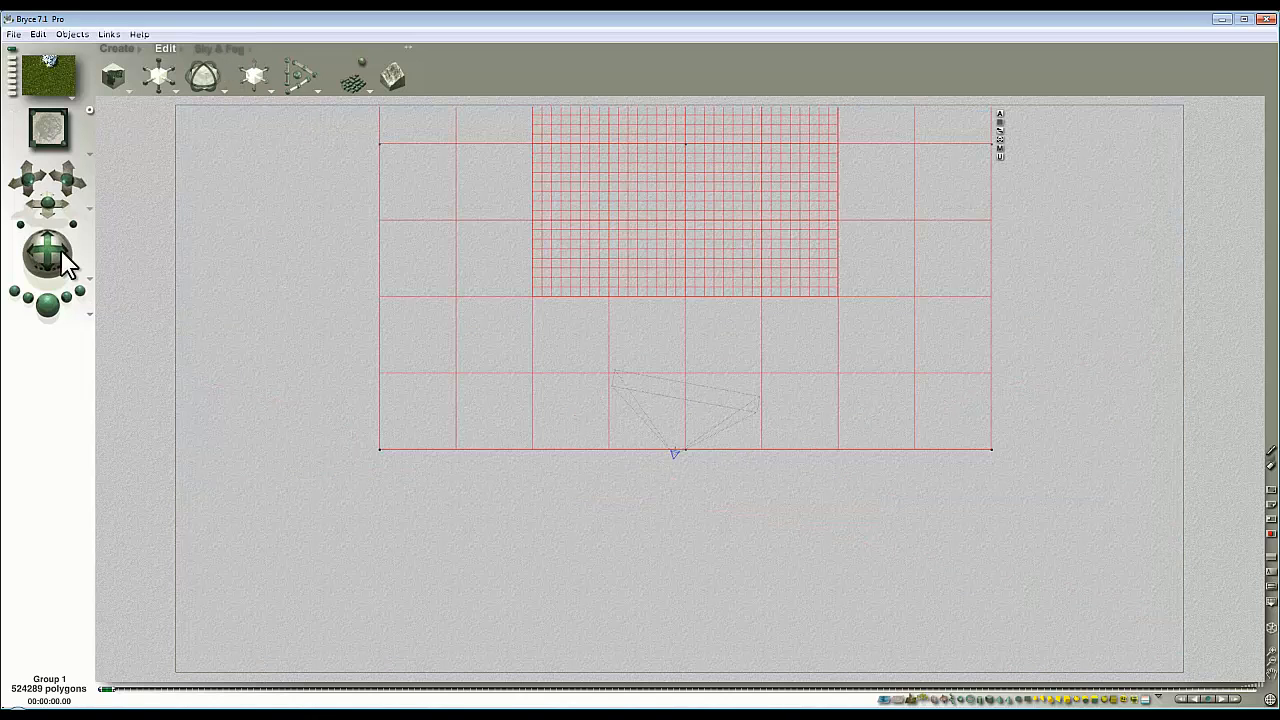
pyautogui.press('1')
pyautogui.moveTo(69, 182); pyautogui.dragTo(69, 166)
pyautogui.moveTo(48, 262); pyautogui.dragTo(78, 200)
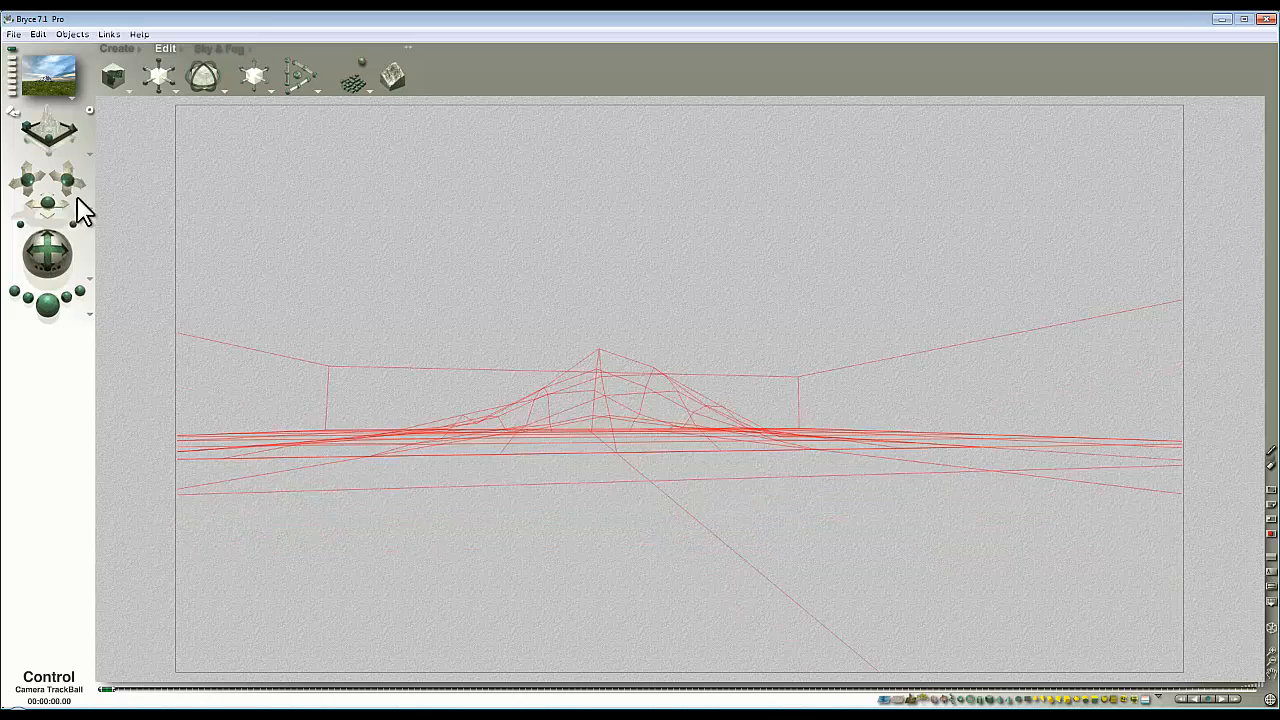
# Adjust the sky's haze, render the scene, reduce the haze slightly and render it again.
pyautogui.click(219, 48)
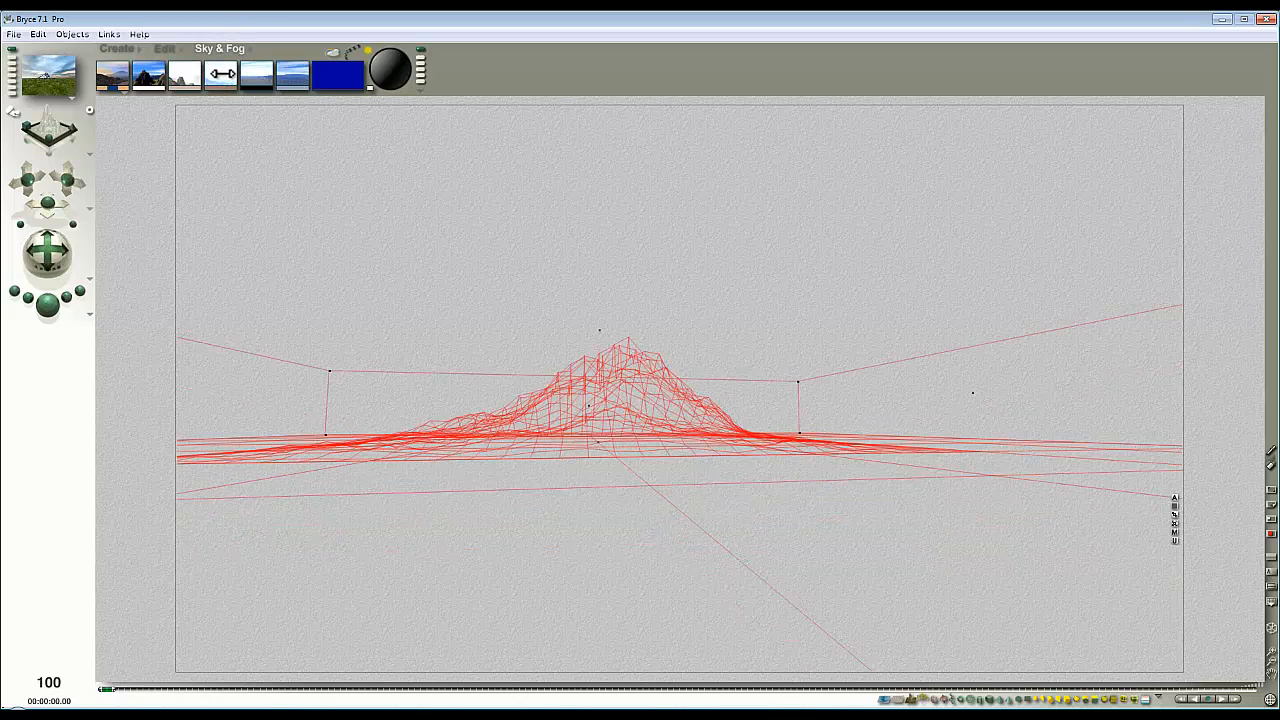
pyautogui.click(48, 304)
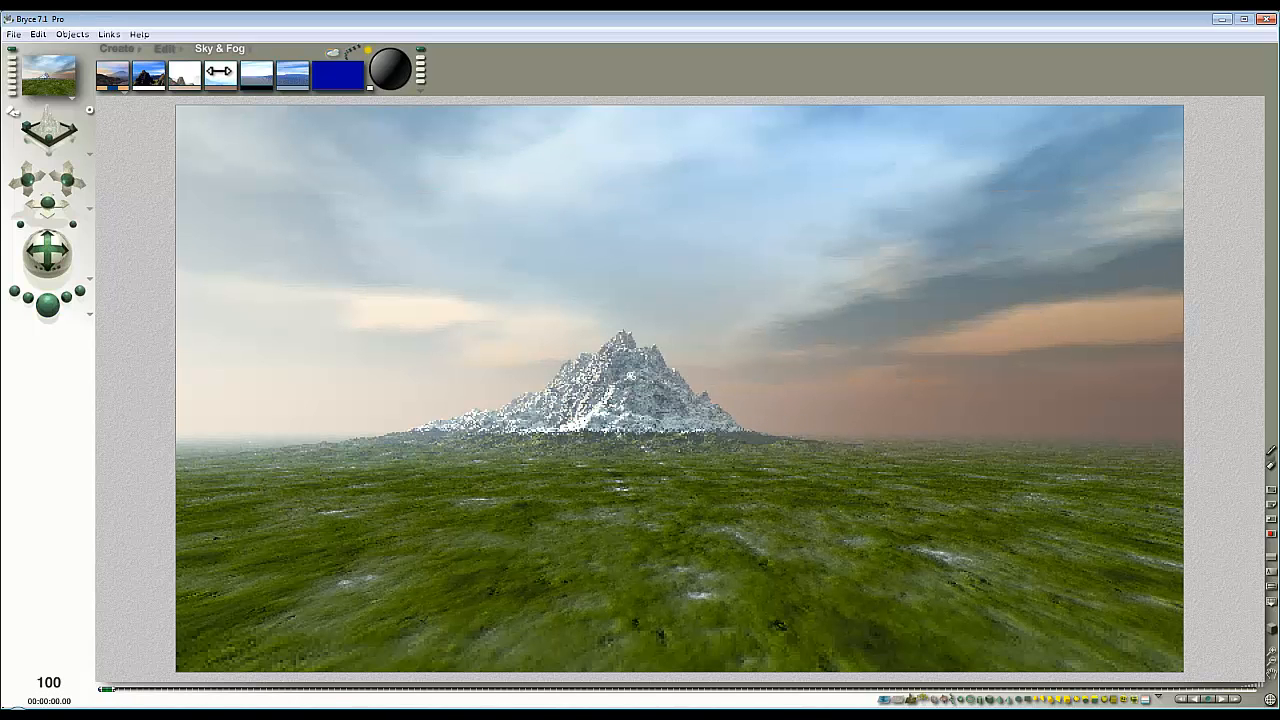
pyautogui.moveTo(212, 85); pyautogui.dragTo(210, 85)
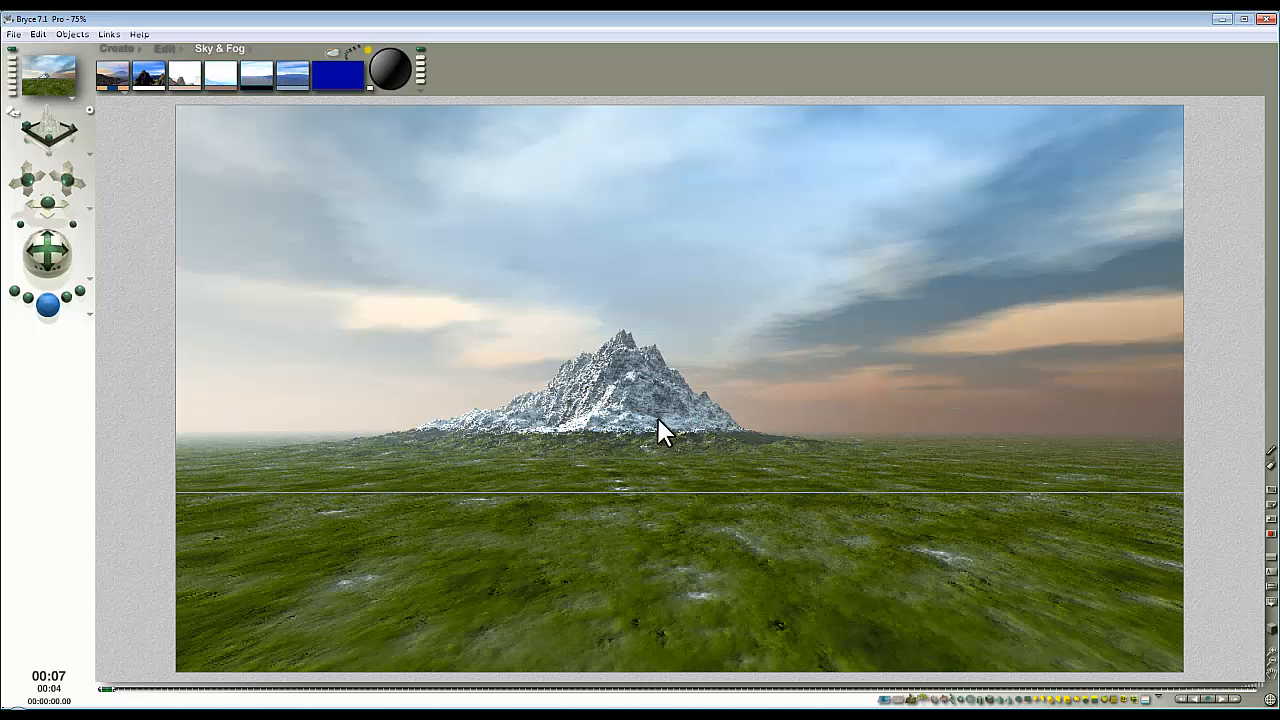
pyautogui.click(714, 466)
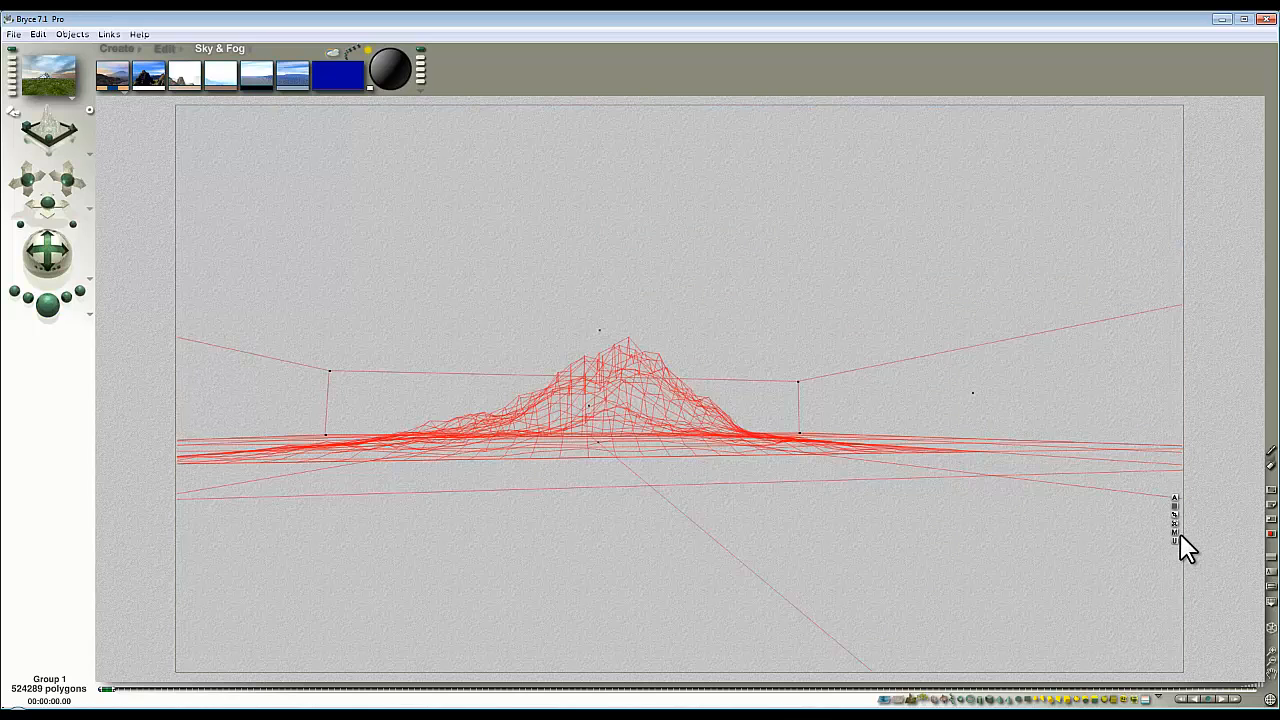
# Replace the terrain group's material with the Glacial Terrain preset from the Lpac1 category of Pro Materials.
pyautogui.click(1178, 535)
pyautogui.click(519, 244)
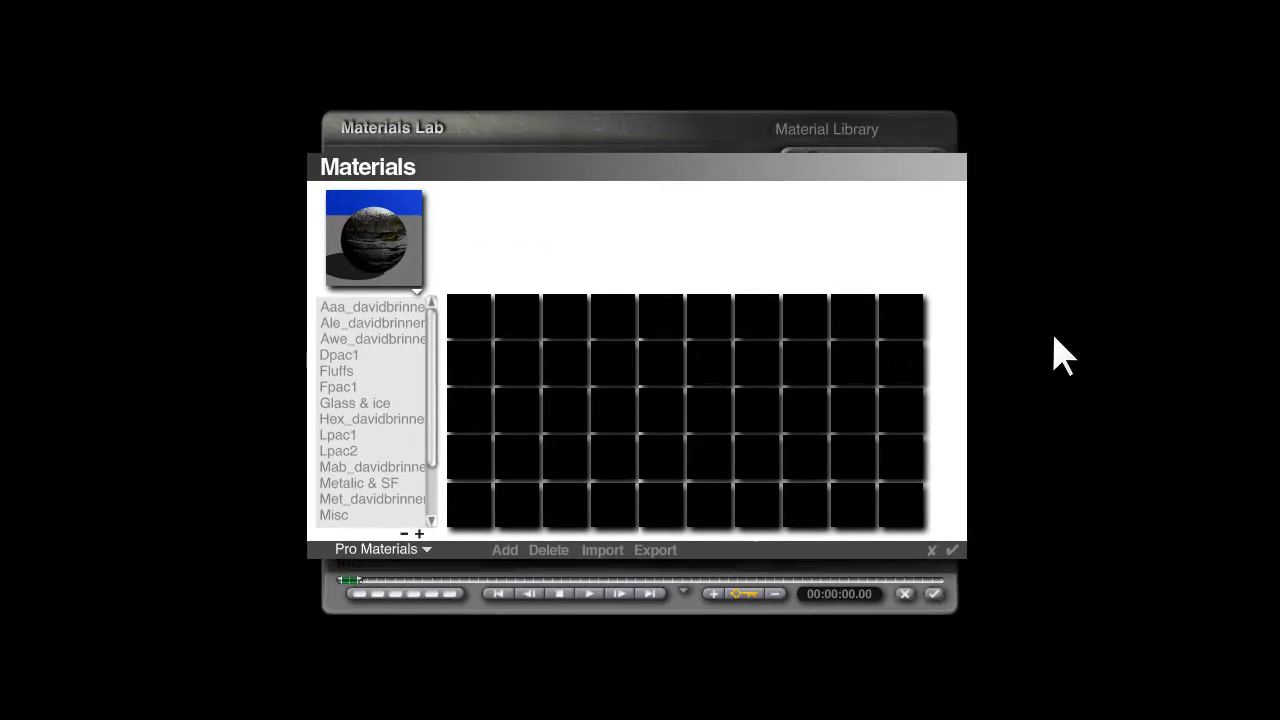
pyautogui.click(345, 435)
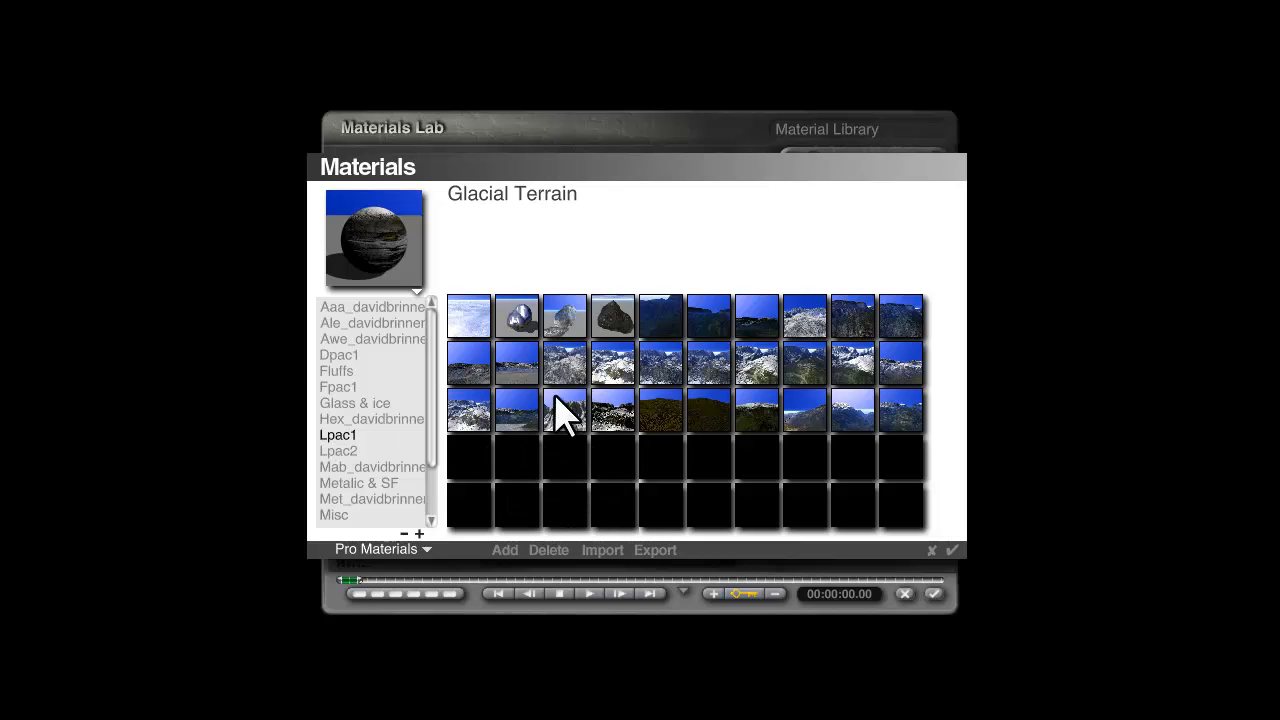
pyautogui.click(565, 363)
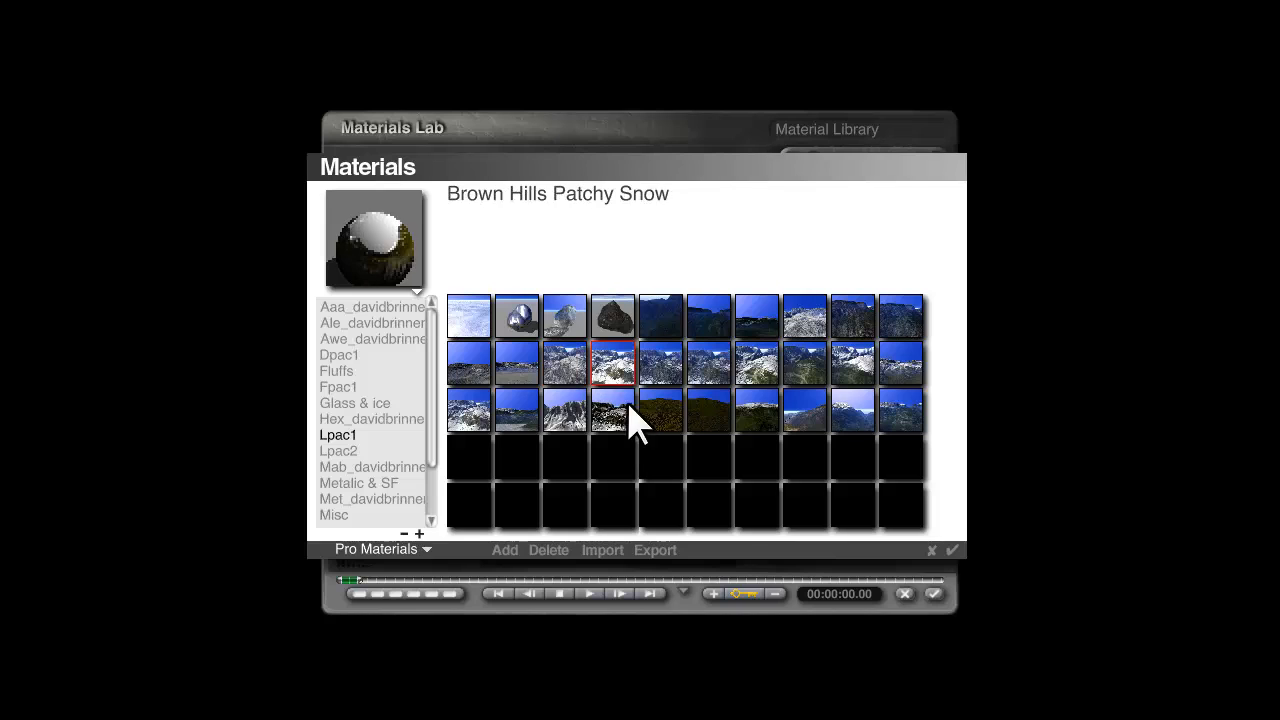
pyautogui.click(709, 365)
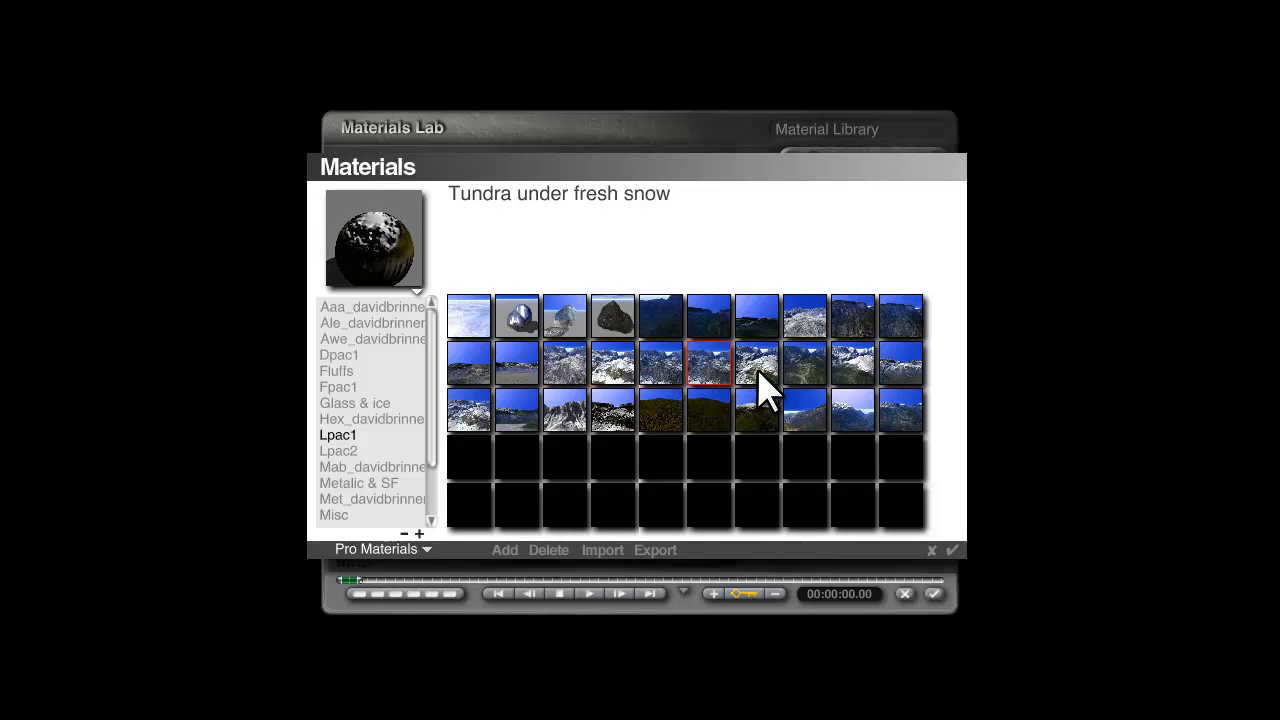
pyautogui.click(806, 370)
pyautogui.click(903, 422)
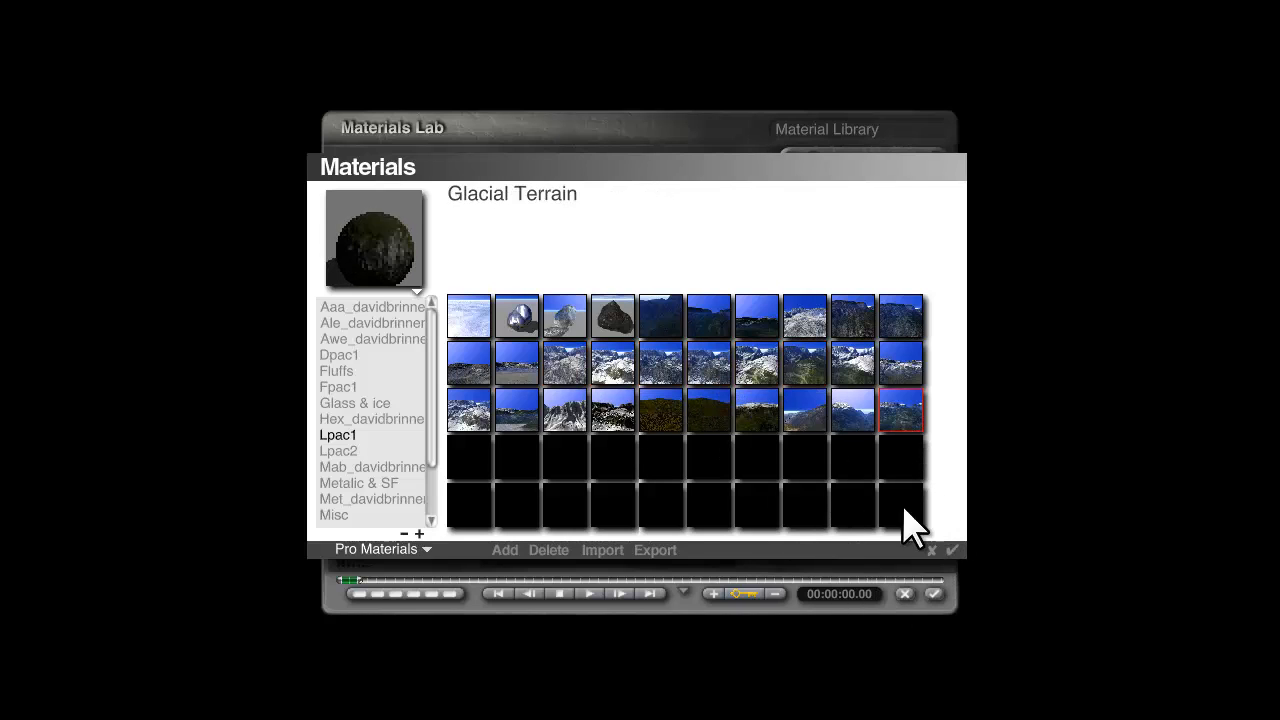
pyautogui.click(952, 549)
pyautogui.click(933, 594)
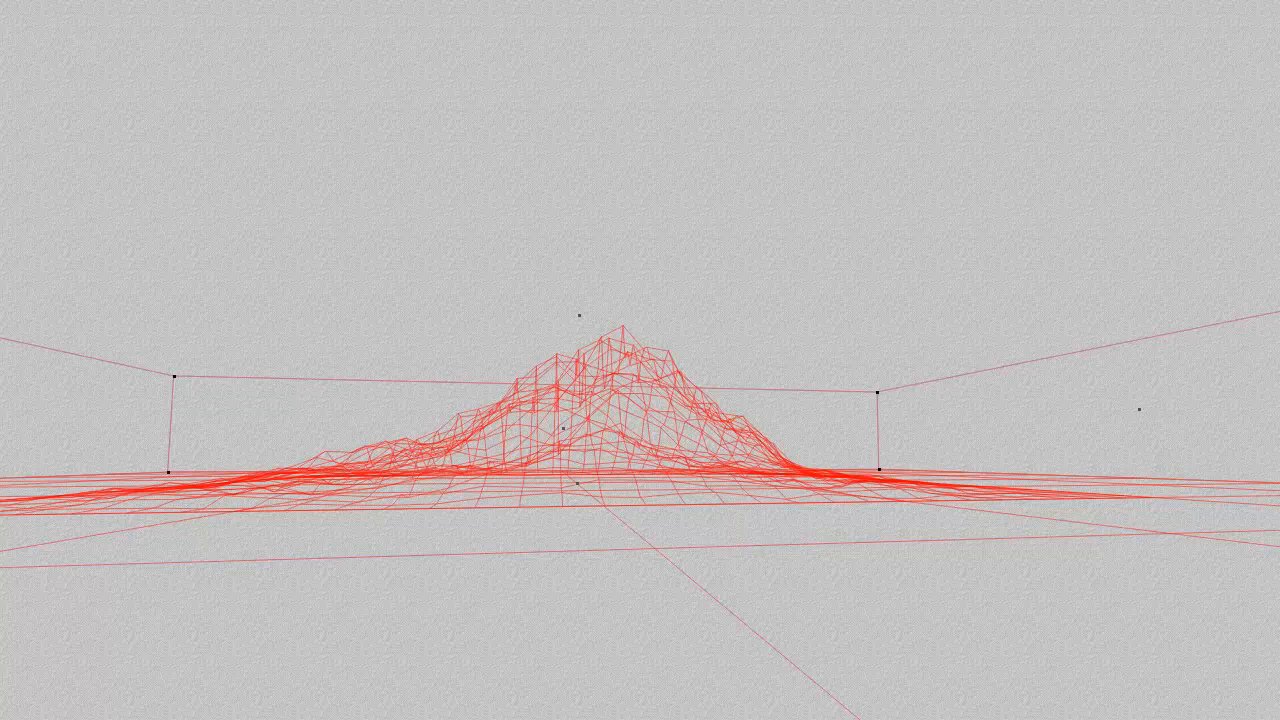